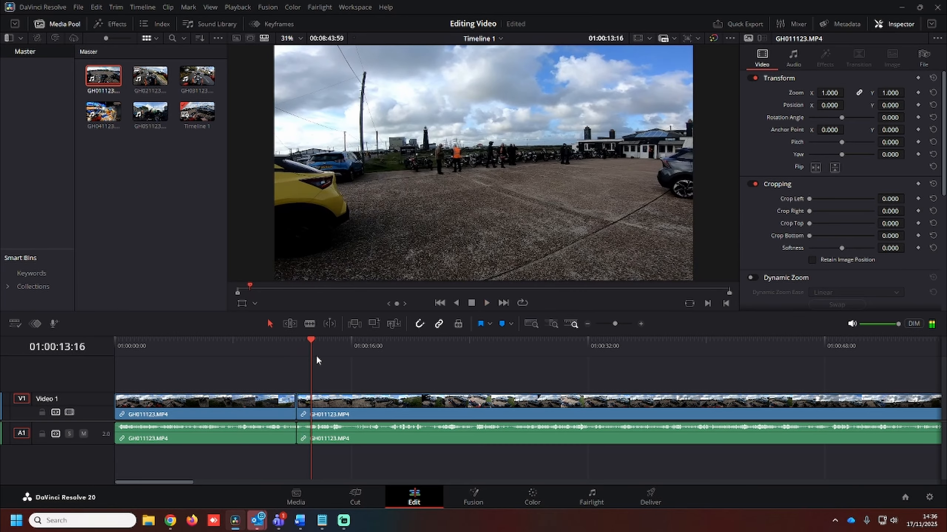
# Undo the last cut and deletion made to the GH011123.MP4 clip on the timeline
pyautogui.click(316, 409)
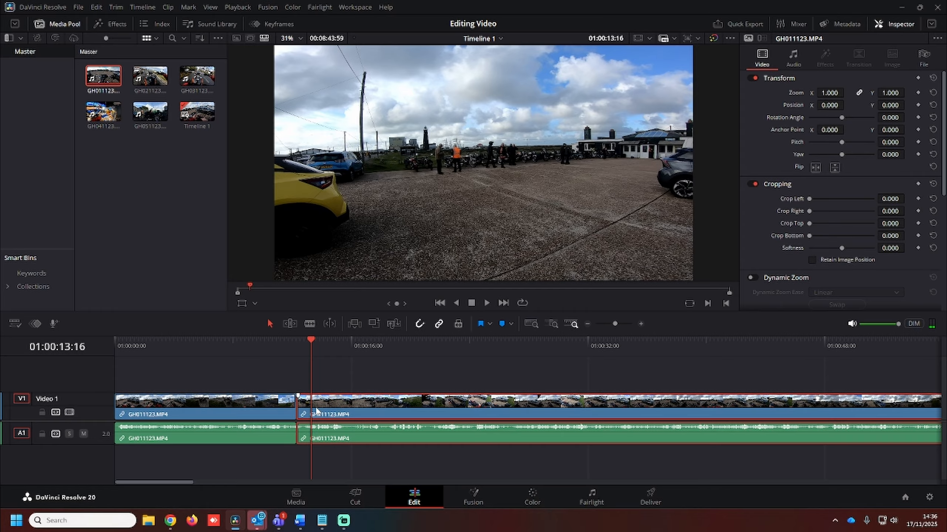
pyautogui.hotkey('ctrl', 'z')
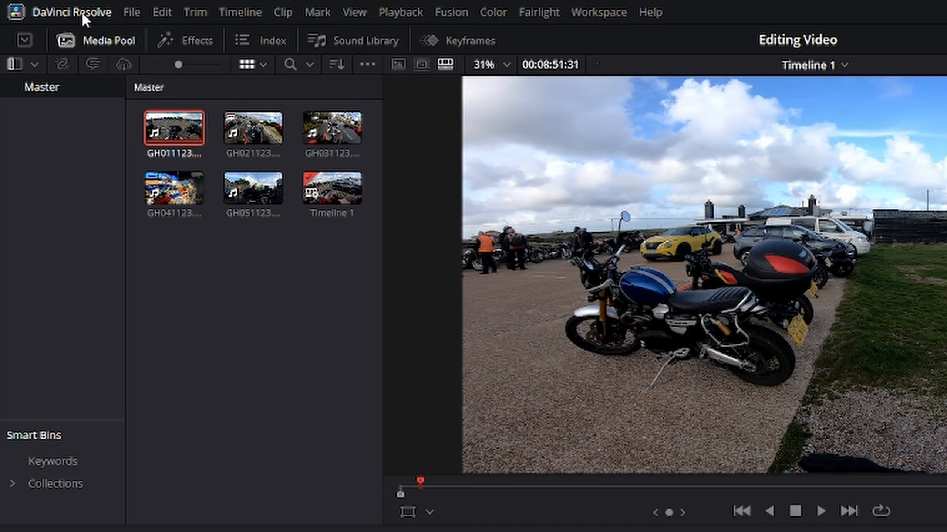
# Open Keyboard Customization and search the commands for split clip
pyautogui.click(84, 13)
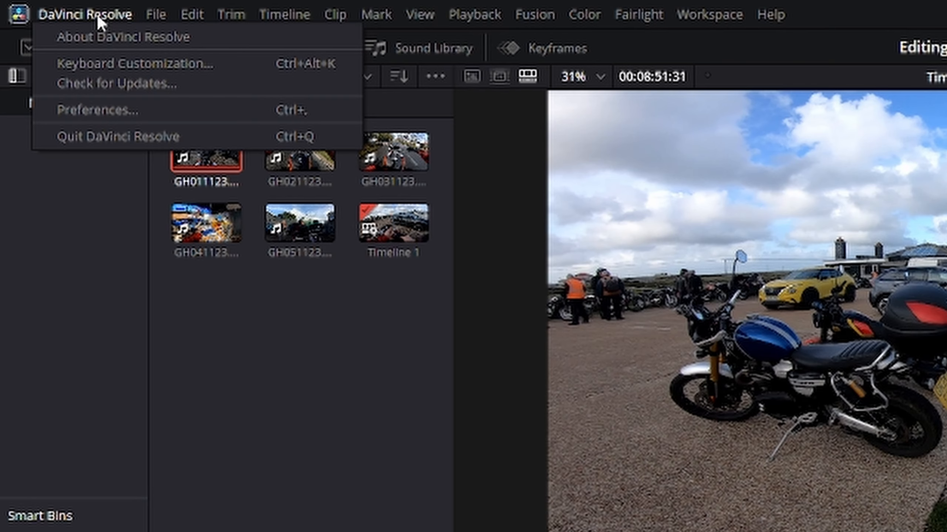
pyautogui.click(96, 64)
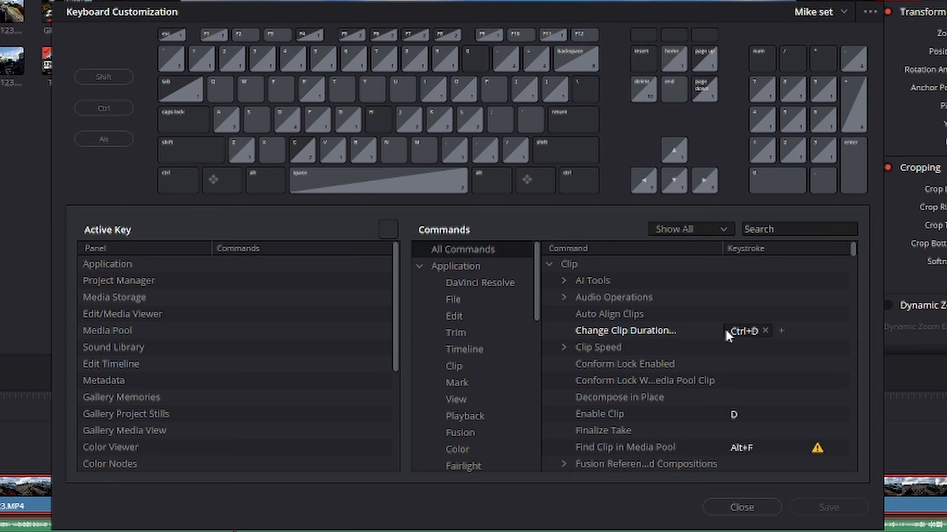
pyautogui.click(784, 230)
pyautogui.write('split c')
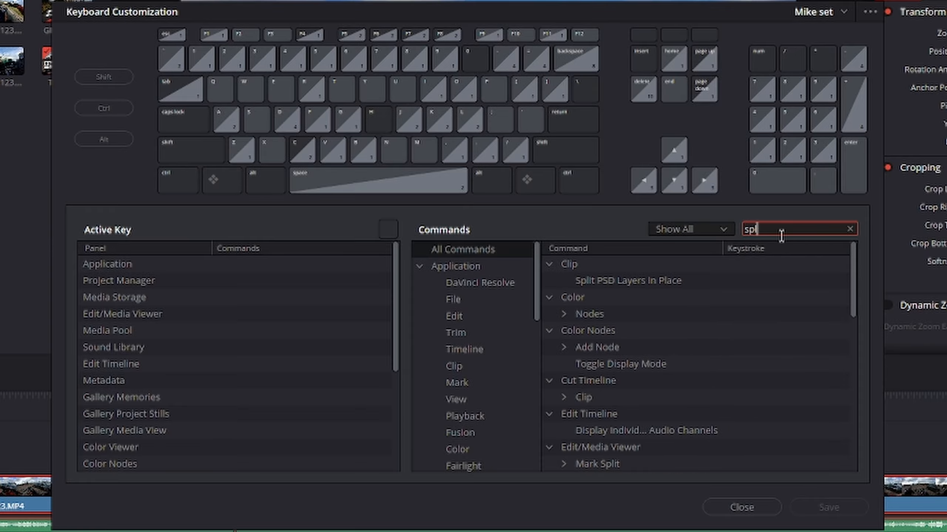
pyautogui.write('lip')
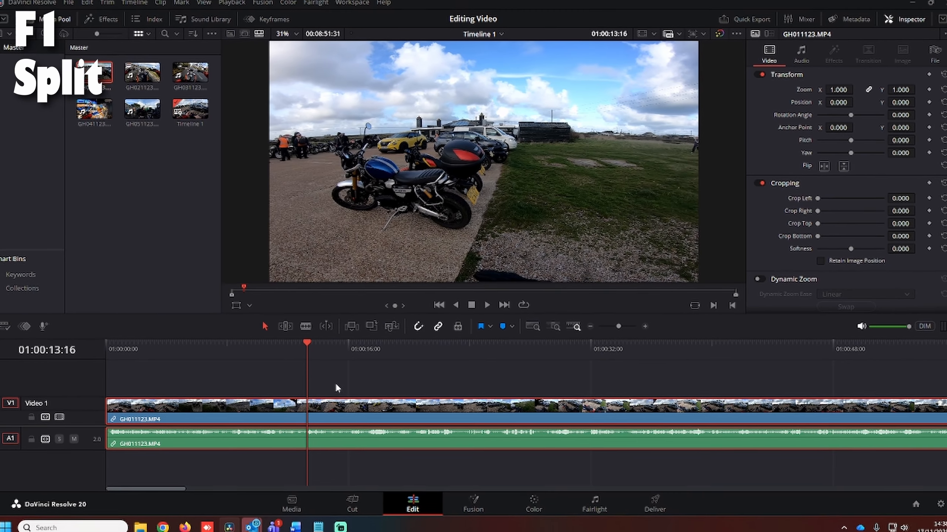
# Split the GH011123.MP4 clip at 01:00:13:16, 01:00:19:44, about 01:00:25 and 01:00:37:24
pyautogui.press('F1')
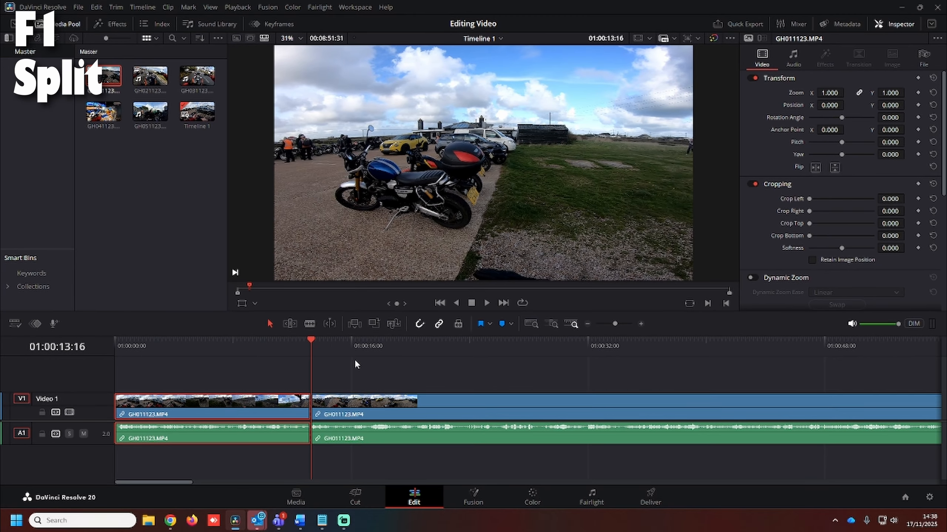
pyautogui.click(407, 344)
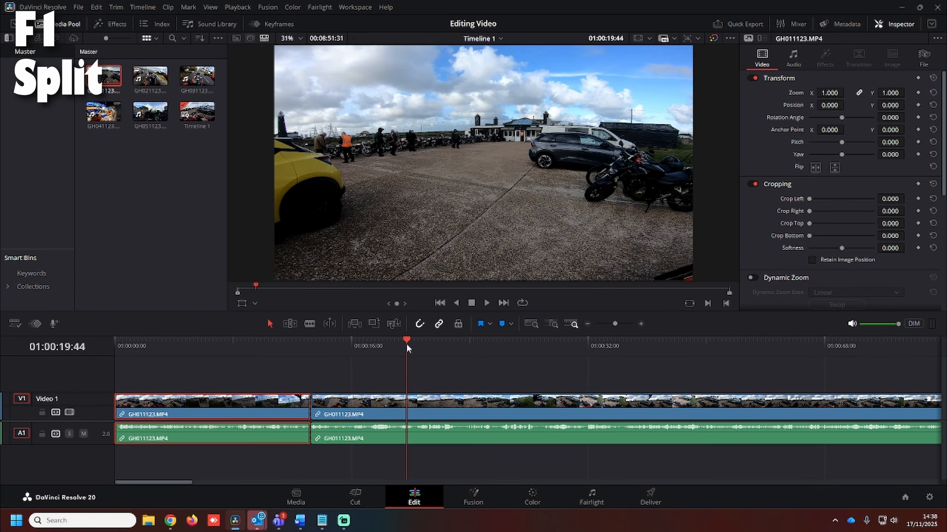
pyautogui.press('F1')
pyautogui.click(491, 341)
pyautogui.press('F1')
pyautogui.click(668, 353)
pyautogui.press('F1')
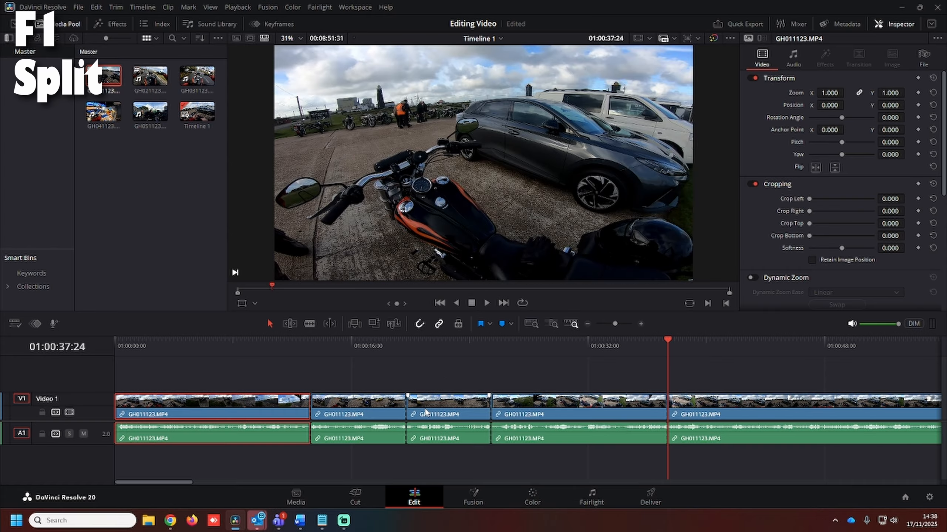
# Ripple-delete the third segment, try Blade mode, and return to Selection mode with the second segment selected
pyautogui.click(450, 415)
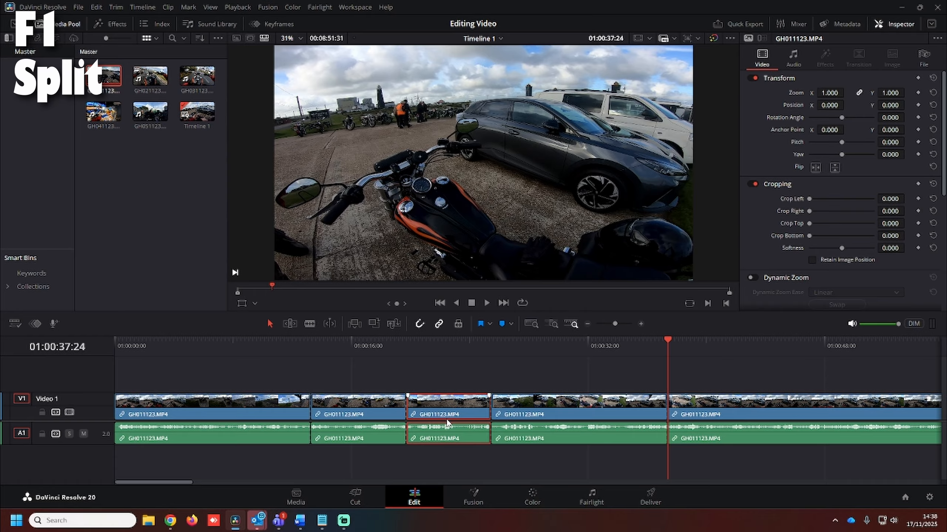
pyautogui.press('Delete')
pyautogui.click(310, 323)
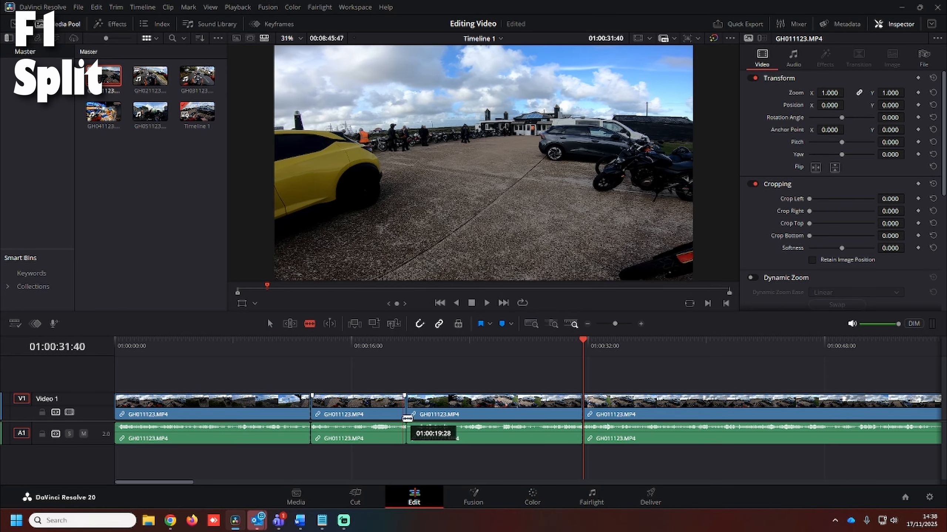
pyautogui.click(270, 323)
pyautogui.click(361, 408)
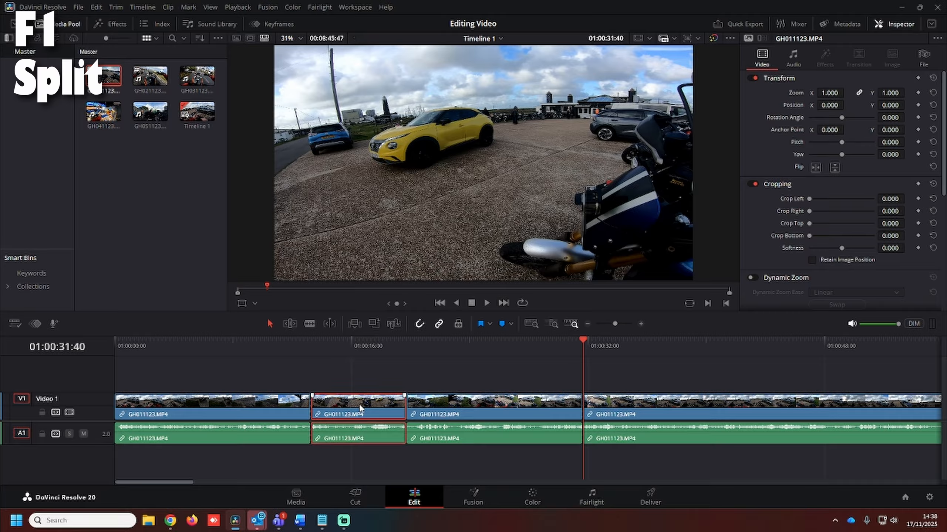
# Undo the segment deletion and all the splits made to the clip
pyautogui.hotkey('ctrl', 'z')
pyautogui.hotkey('ctrl', 'z')
pyautogui.hotkey('ctrl', 'z')
pyautogui.hotkey('ctrl', 'z')
pyautogui.hotkey('ctrl', 'z')
# Split the clip at 01:00:06:08, about 01:00:26, 01:00:41:48 and 01:00:45:46, and select the segment after the third cut
pyautogui.press('F1')
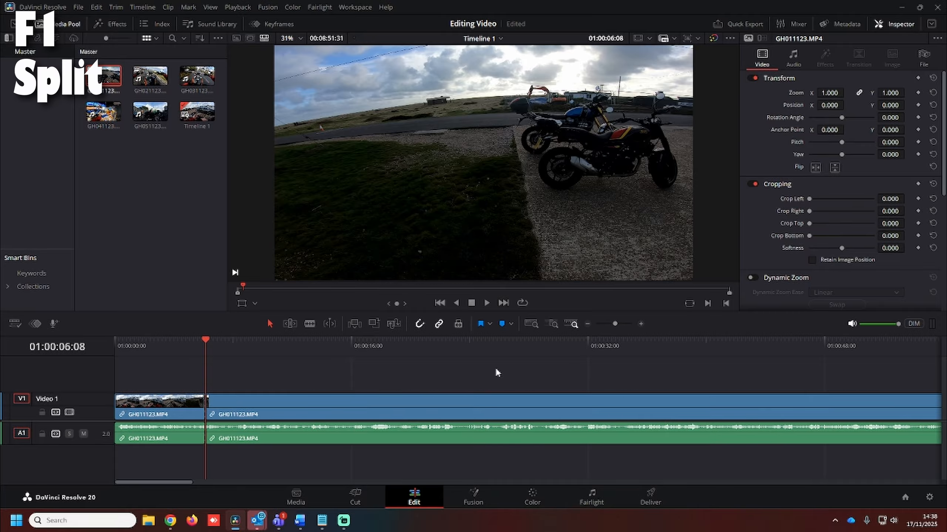
pyautogui.click(503, 345)
pyautogui.press('F1')
pyautogui.click(732, 348)
pyautogui.press('F1')
pyautogui.click(790, 342)
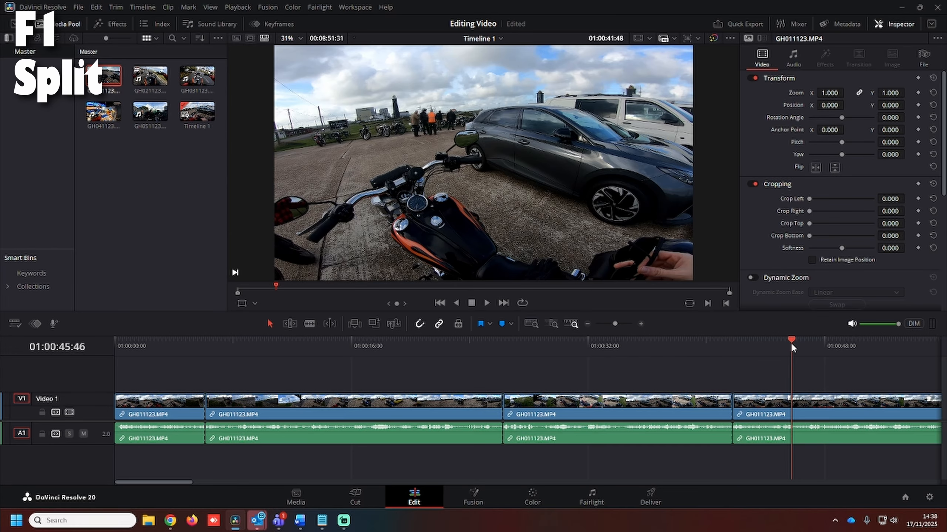
pyautogui.press('F1')
pyautogui.click(729, 407)
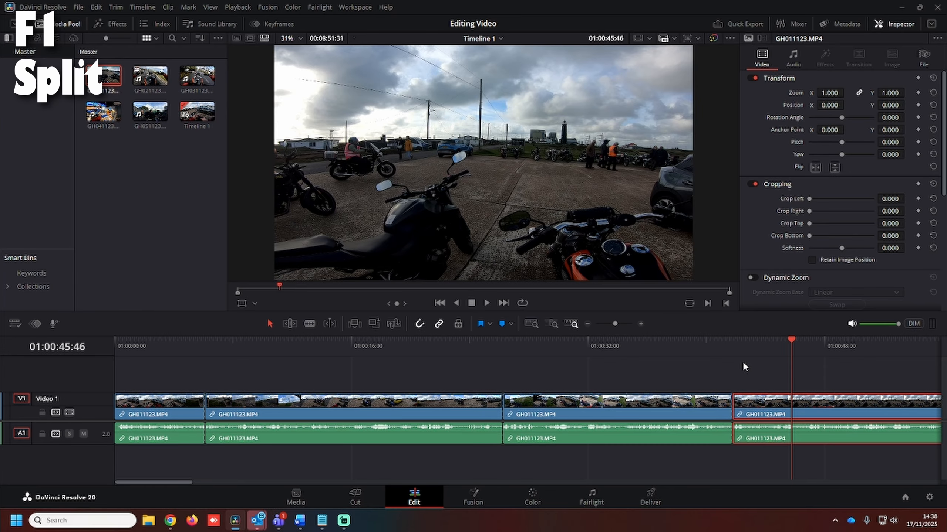
# Open Keyboard Customization and check which command is assigned to the F2 key
pyautogui.click(43, 7)
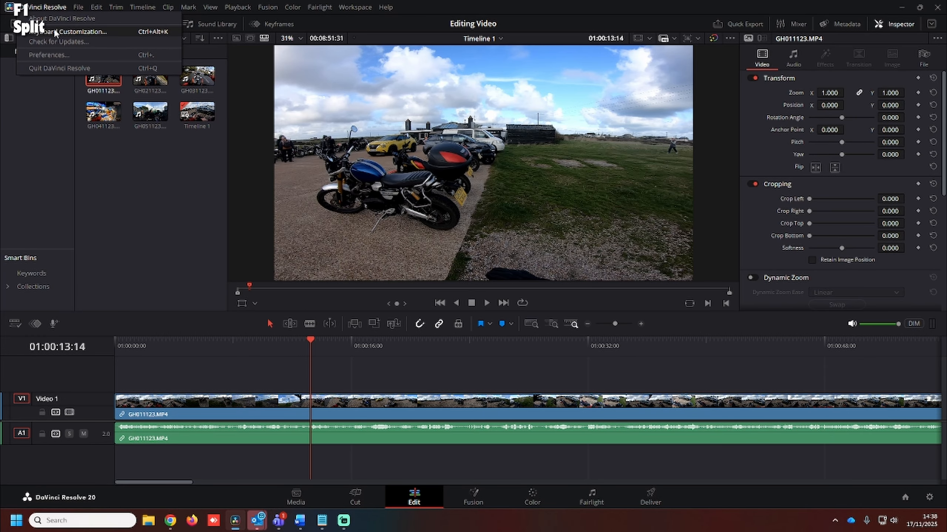
pyautogui.click(60, 24)
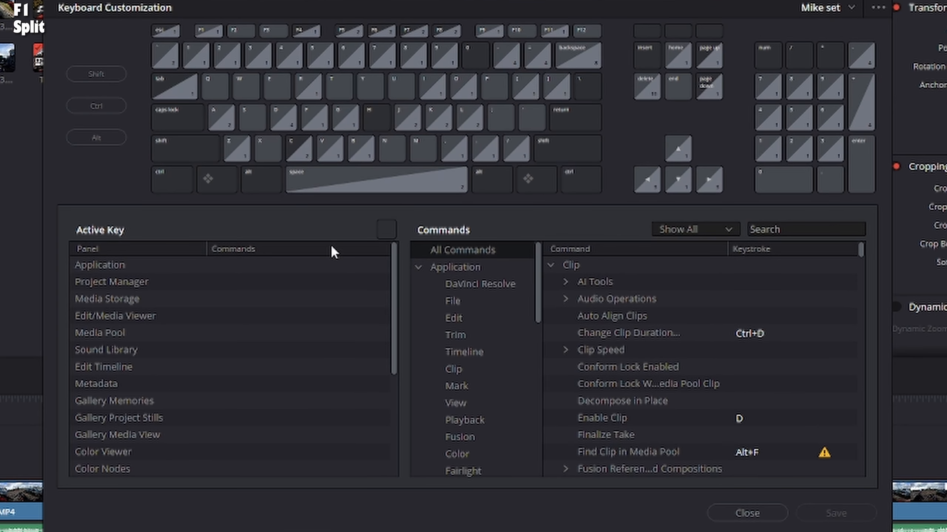
pyautogui.click(287, 69)
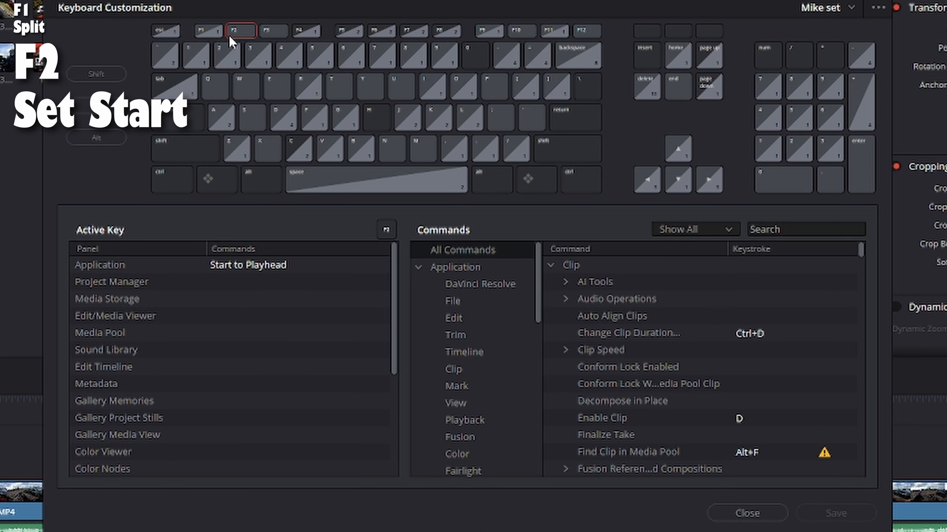
# Search the commands for start to playhead and expand the Roll, Ripple and Resize groups under Trim
pyautogui.click(801, 229)
pyautogui.write('start to pl')
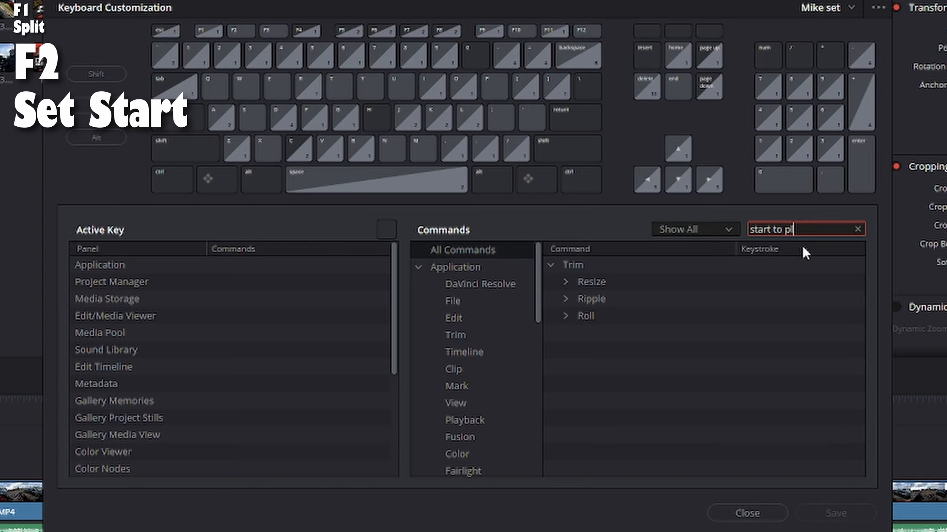
pyautogui.write('ayhead')
pyautogui.click(565, 315)
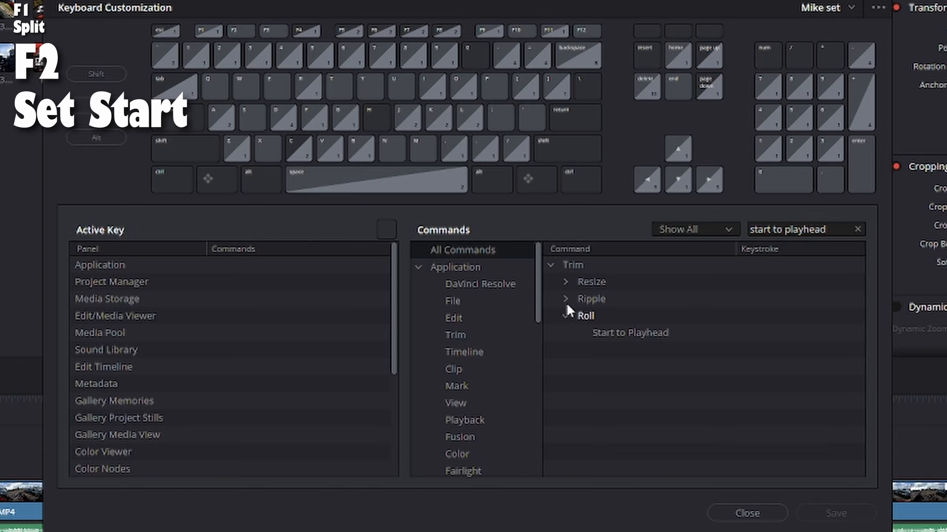
pyautogui.click(565, 299)
pyautogui.click(565, 282)
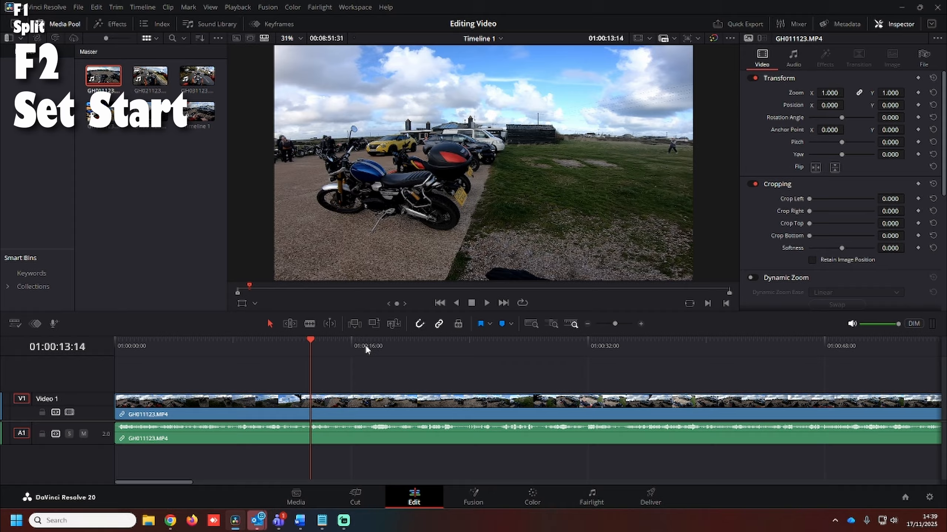
# Split the clip at 01:00:16:58, play briefly past the cut, and select the segment after it
pyautogui.click(366, 345)
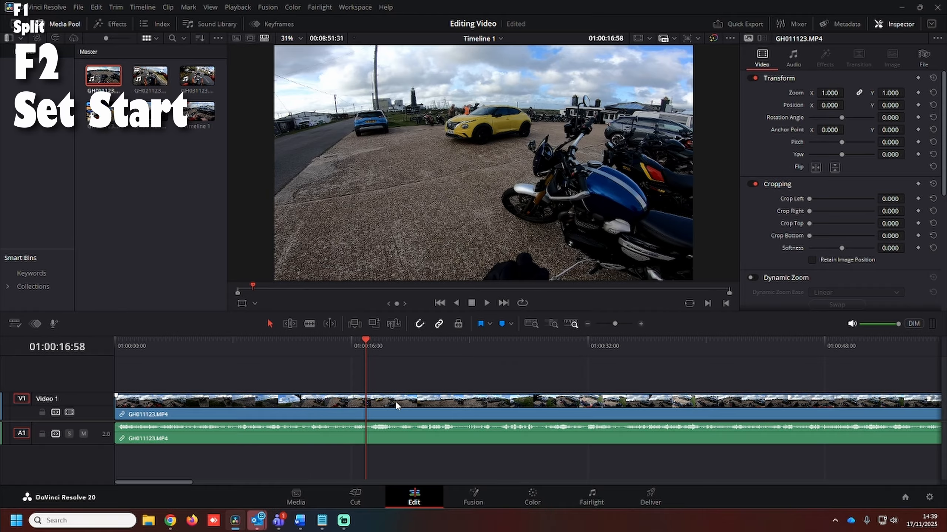
pyautogui.press('F1')
pyautogui.press('space')
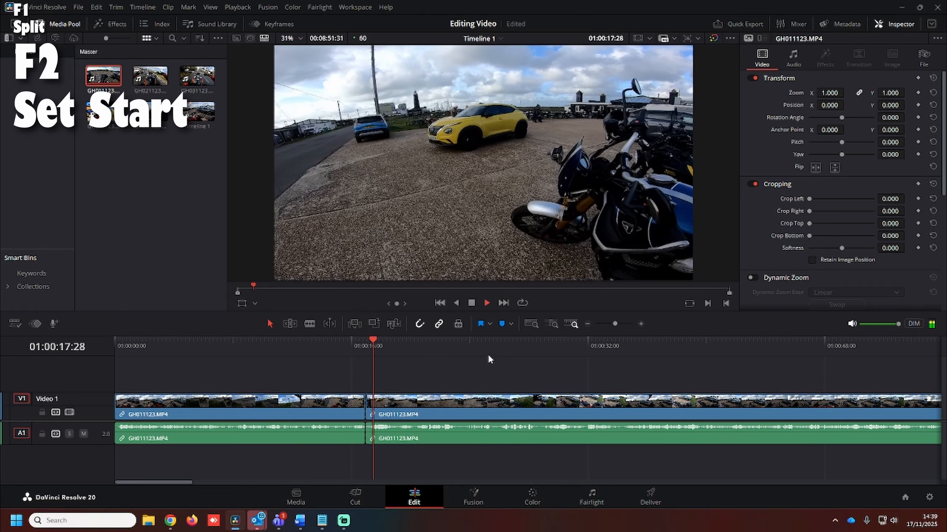
pyautogui.press('space')
pyautogui.click(418, 407)
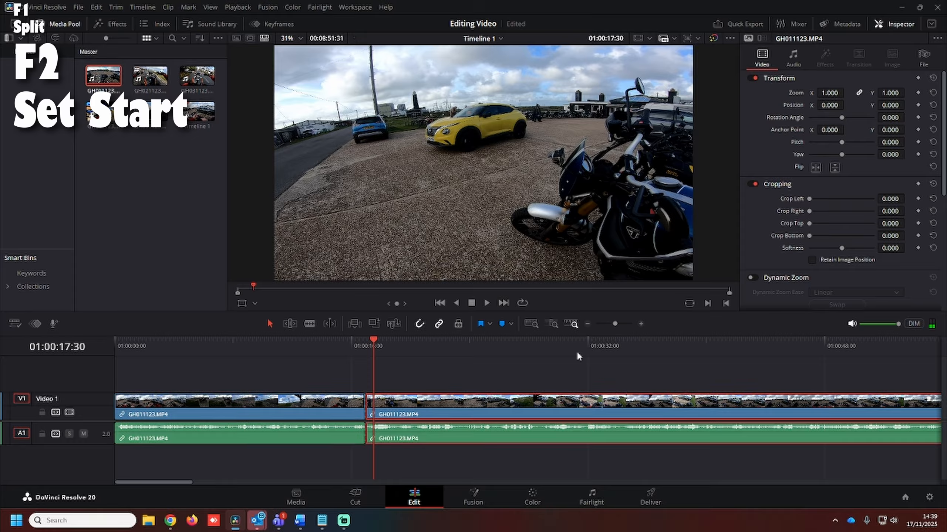
# Find a new start point around 01:00:45 and ripple-trim the selected segment's start to the playhead
pyautogui.click(779, 345)
pyautogui.press('space')
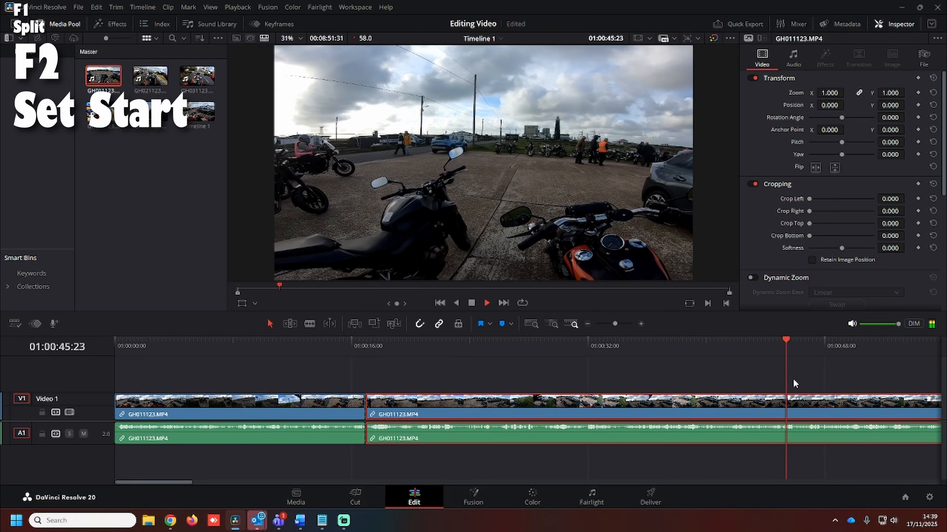
pyautogui.moveTo(786, 344); pyautogui.dragTo(780, 345)
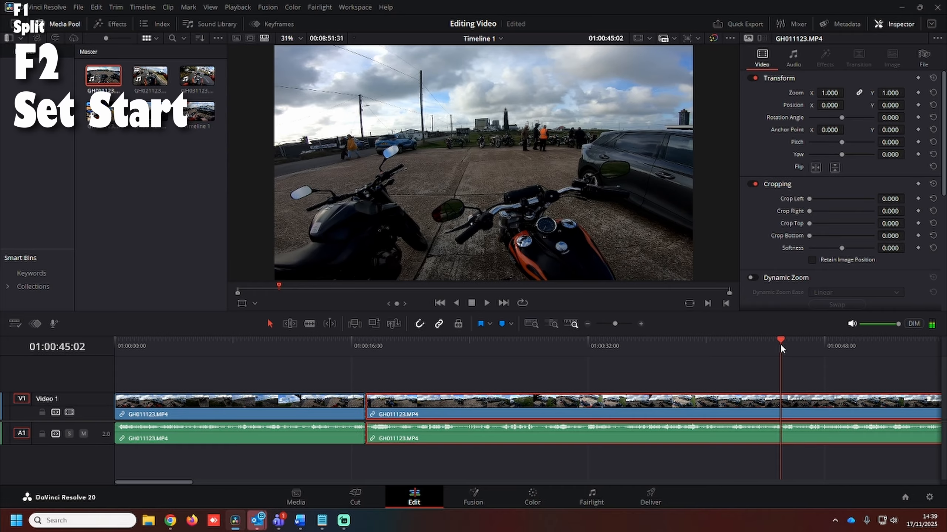
pyautogui.press('F2')
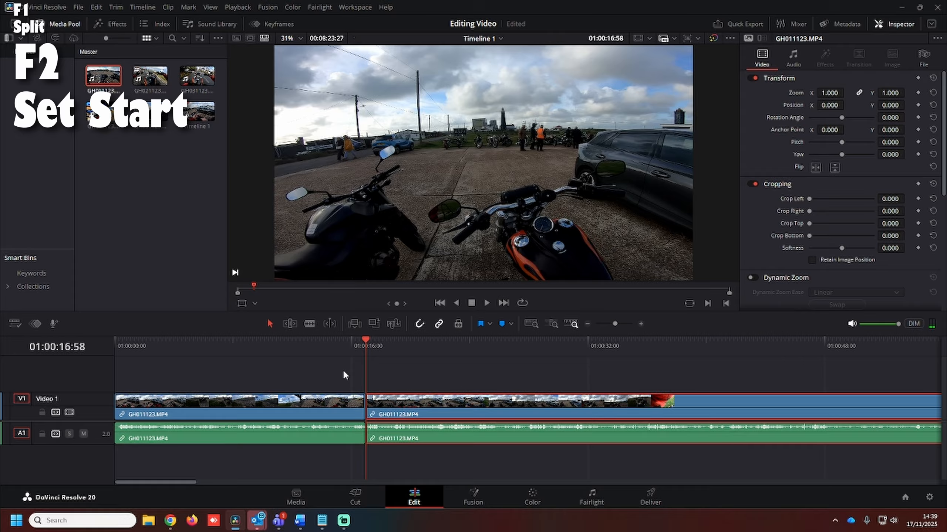
# Play back the timeline across the cut to check the trimmed transition
pyautogui.click(324, 347)
pyautogui.press('space')
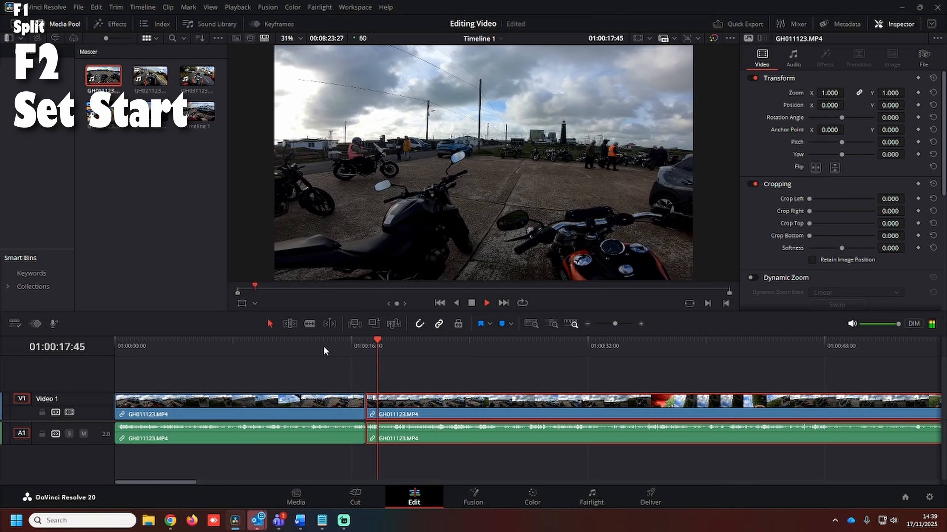
pyautogui.press('space')
# Undo the start trim and the split on the clip
pyautogui.hotkey('ctrl', 'z')
pyautogui.hotkey('ctrl', 'z')
pyautogui.hotkey('ctrl', 'z')
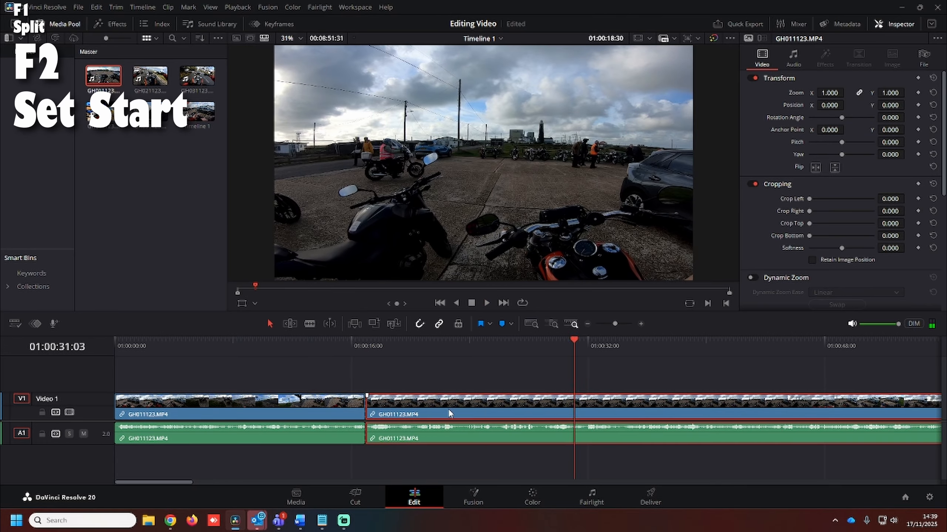
# Split the clip at 01:00:17:08 and 01:00:45:04, and ripple-delete the segment between the two cuts
pyautogui.click(368, 349)
pyautogui.press('F1')
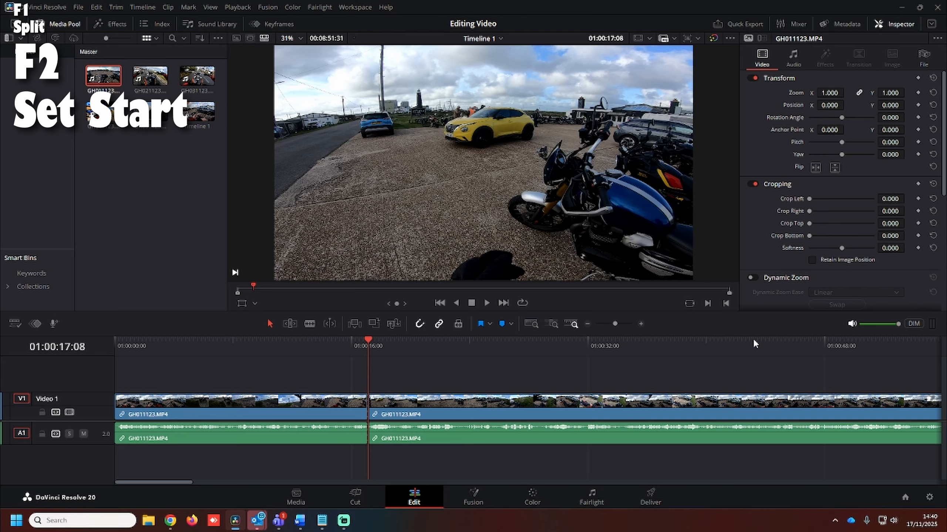
pyautogui.moveTo(754, 341); pyautogui.dragTo(779, 349)
pyautogui.click(802, 419)
pyautogui.press('F1')
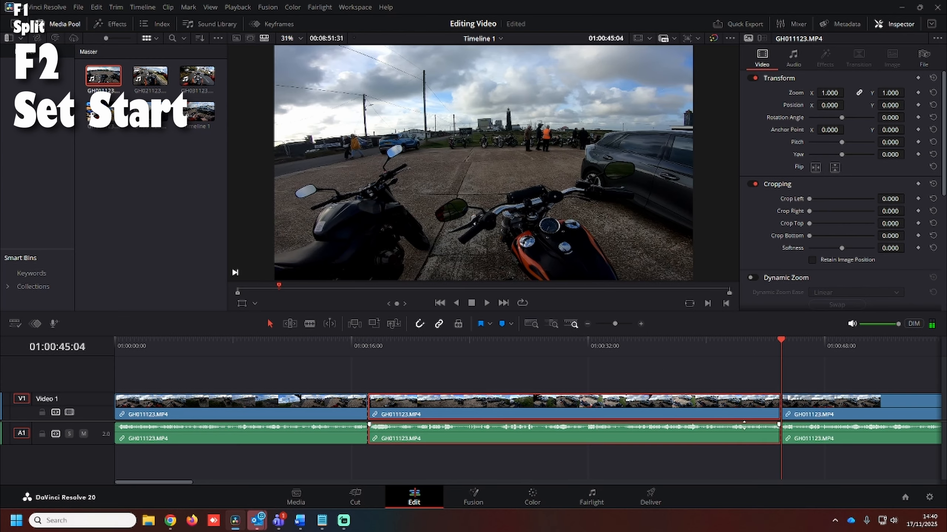
pyautogui.press('Delete')
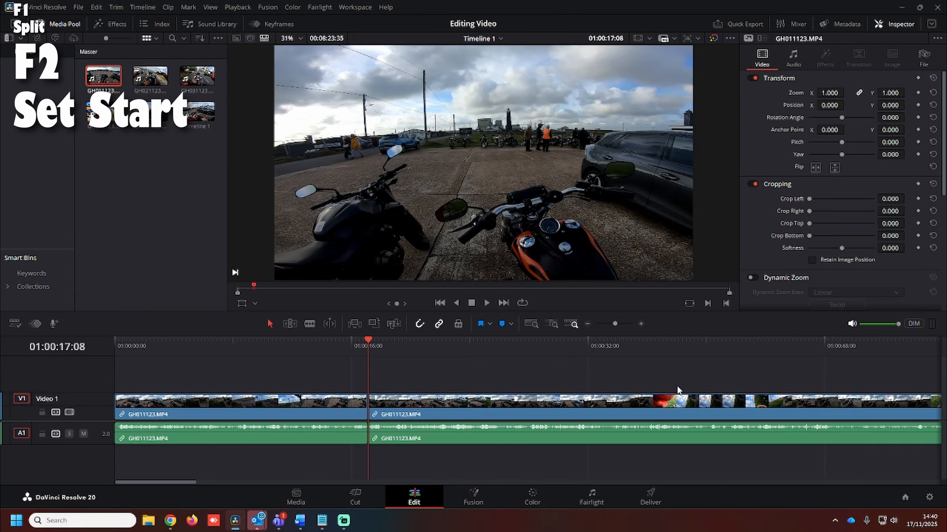
# Undo the middle segment's deletion and both splits
pyautogui.hotkey('ctrl', 'z')
pyautogui.hotkey('ctrl', 'z')
pyautogui.hotkey('ctrl', 'z')
# Split the clip at about 01:00:15 and ripple-trim the start of the segment after the cut to 01:00:45:00
pyautogui.click(779, 402)
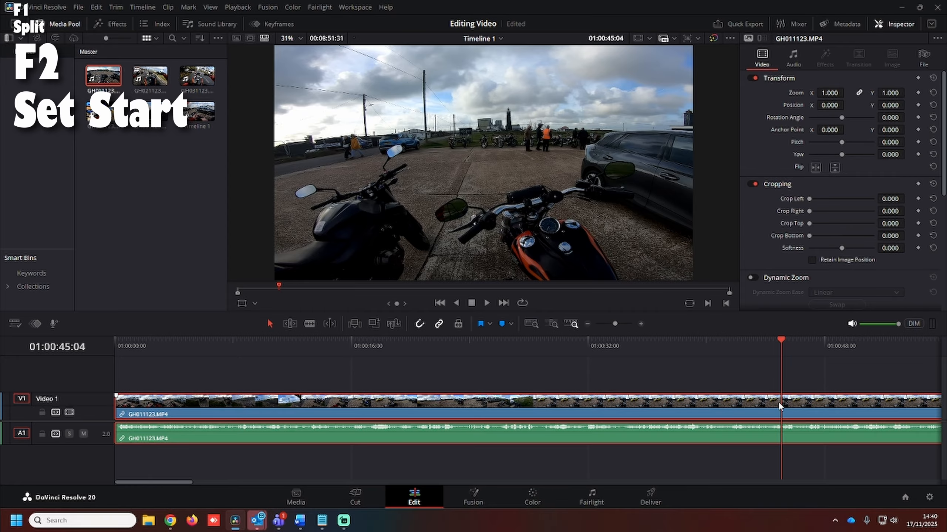
pyautogui.click(343, 346)
pyautogui.press('F1')
pyautogui.click(811, 349)
pyautogui.moveTo(812, 353); pyautogui.dragTo(778, 353)
pyautogui.click(800, 401)
pyautogui.press('F2')
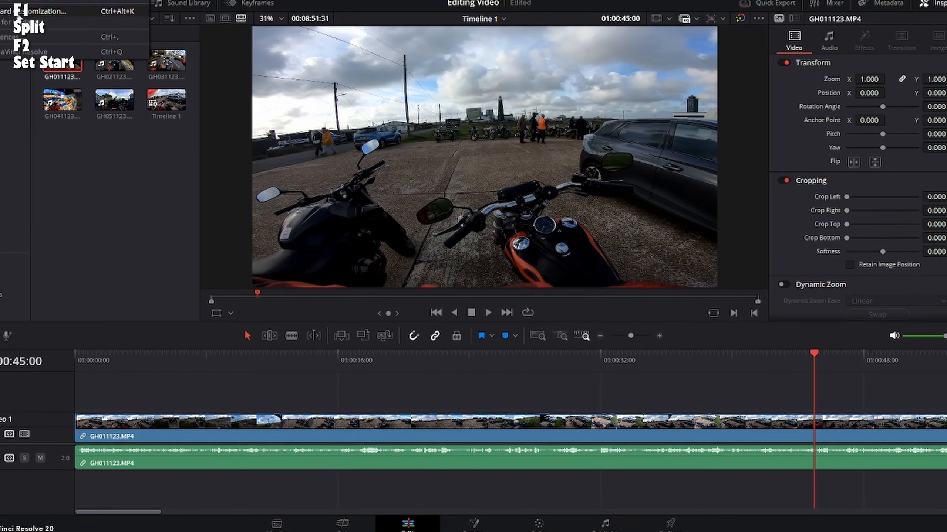
# Search the keyboard customization for "end to playhead" and examine the shortcut assigned to the Ripple version
pyautogui.click(18, 11)
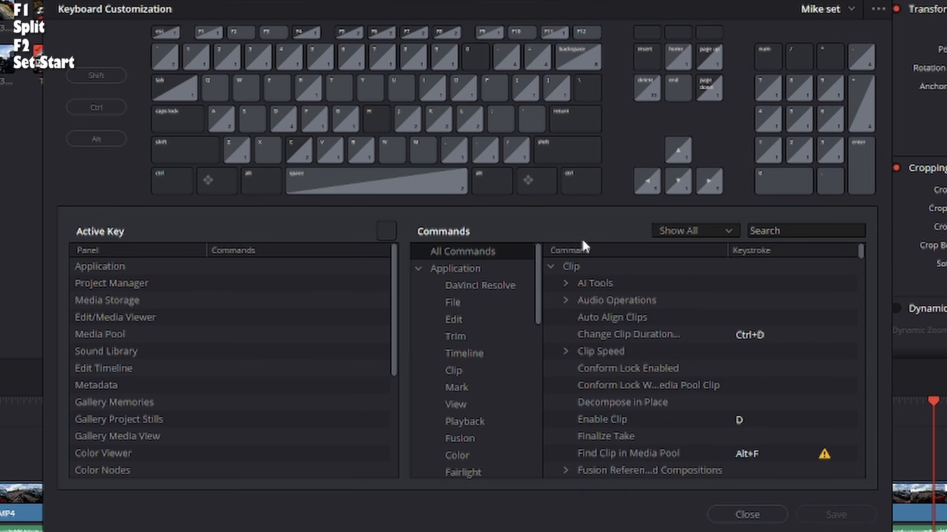
pyautogui.click(274, 34)
pyautogui.click(274, 34)
pyautogui.click(800, 230)
pyautogui.write('end to playhead')
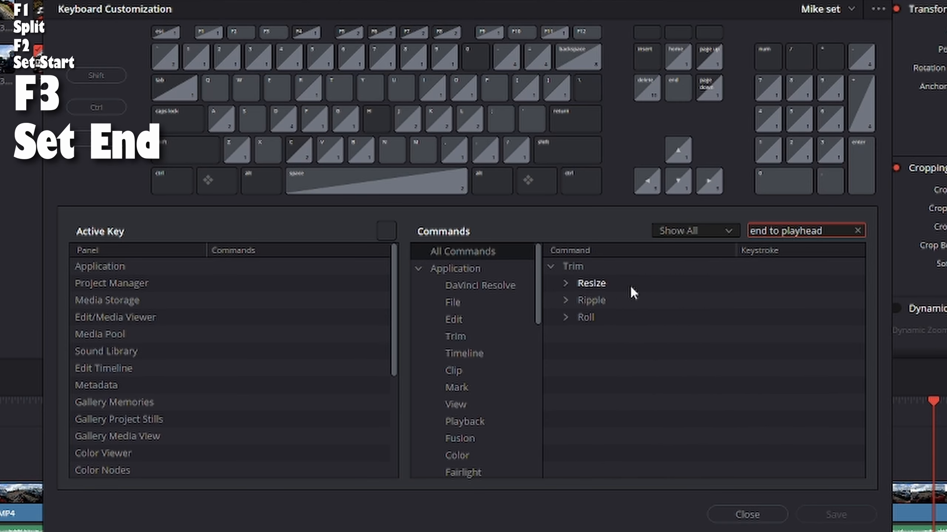
pyautogui.click(565, 300)
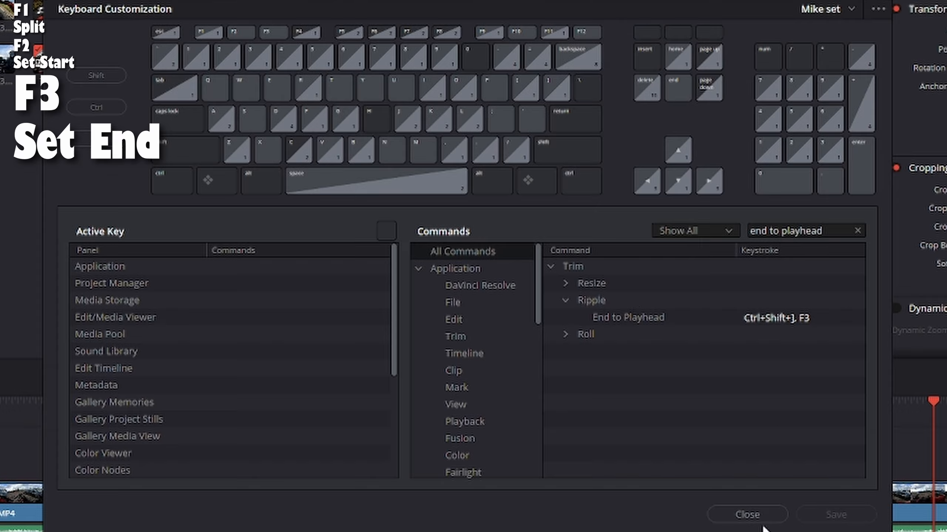
pyautogui.click(747, 514)
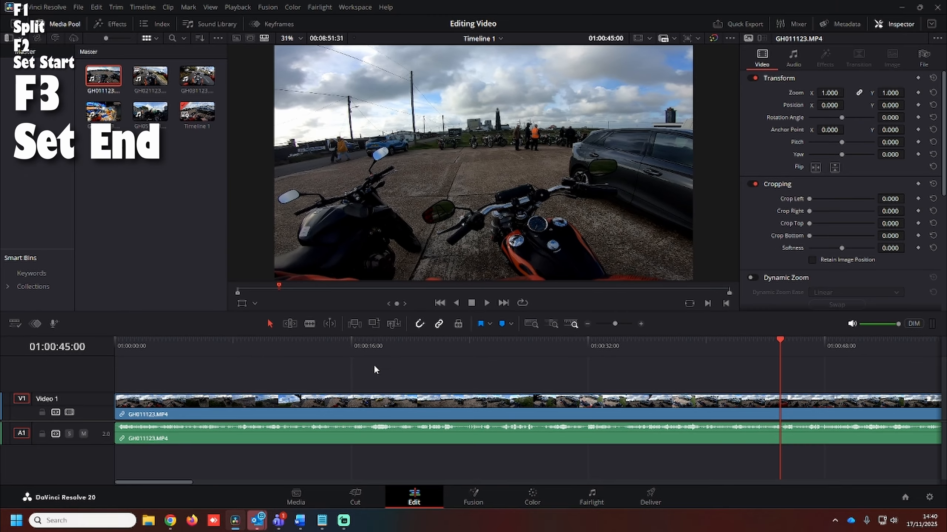
# Split the clip at 01:00:16:48 and ripple-trim the start of the segment after the cut to about 01:00:45:00
pyautogui.moveTo(376, 347); pyautogui.dragTo(363, 347)
pyautogui.press('F1')
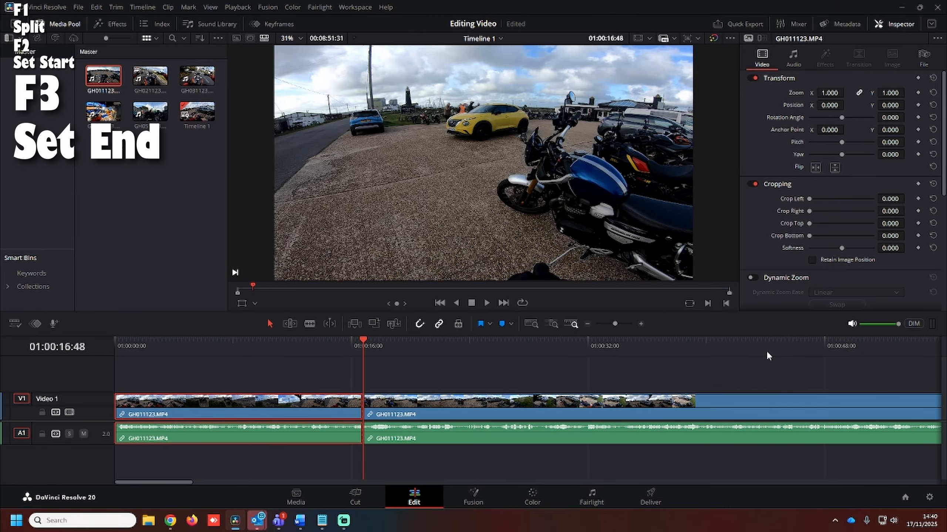
pyautogui.click(785, 344)
pyautogui.moveTo(785, 345); pyautogui.dragTo(780, 345)
pyautogui.press('F2')
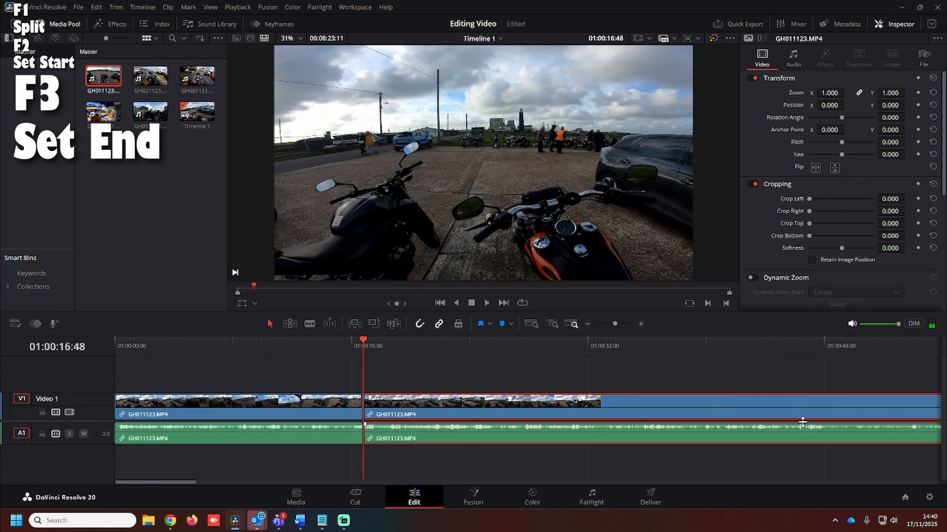
# Ripple-trim the end of the second segment to 01:00:17:59, and undo that trim
pyautogui.press('space')
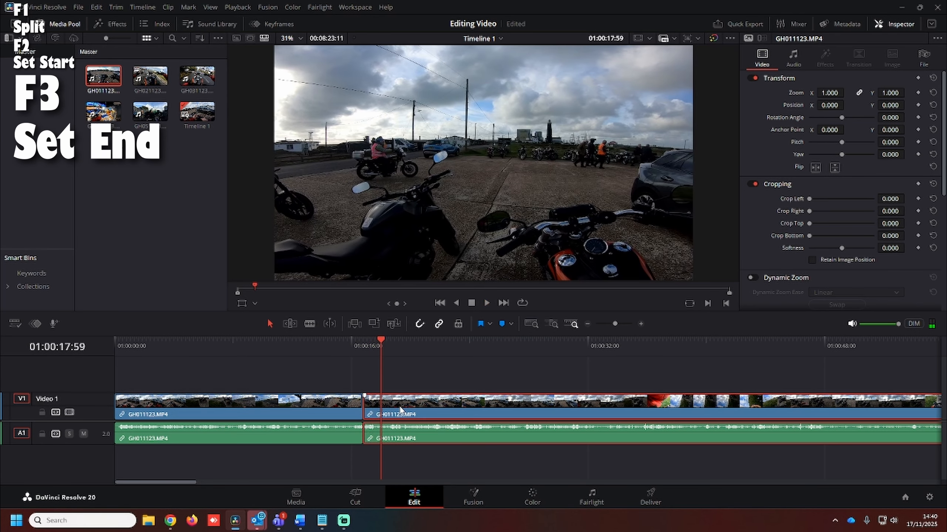
pyautogui.press('F3')
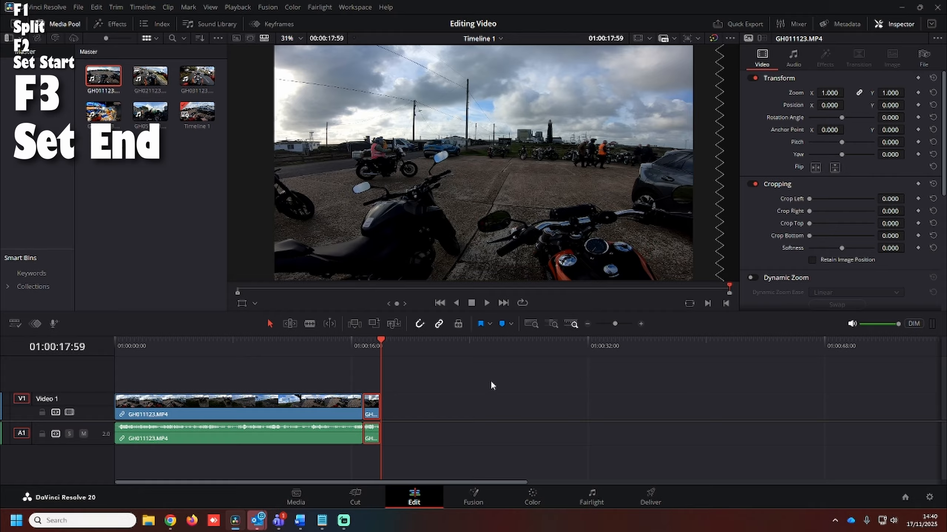
pyautogui.hotkey('ctrl', 'z')
# Play the second segment from its start, and split it at 01:00:27:34
pyautogui.click(364, 348)
pyautogui.press('space')
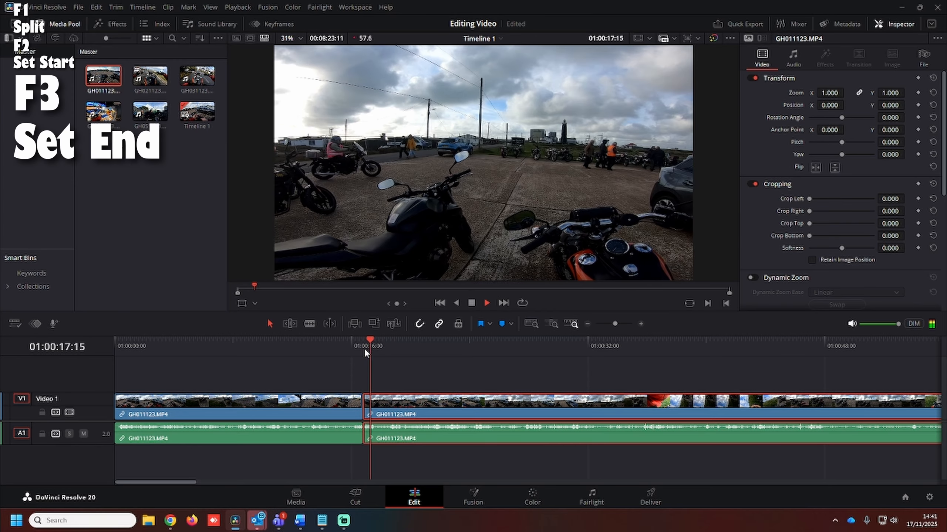
pyautogui.press('space')
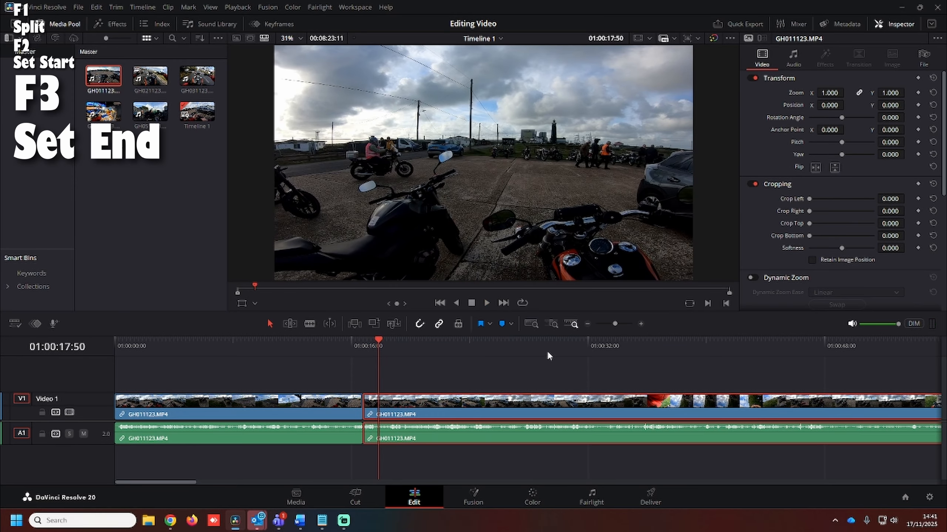
pyautogui.click(525, 348)
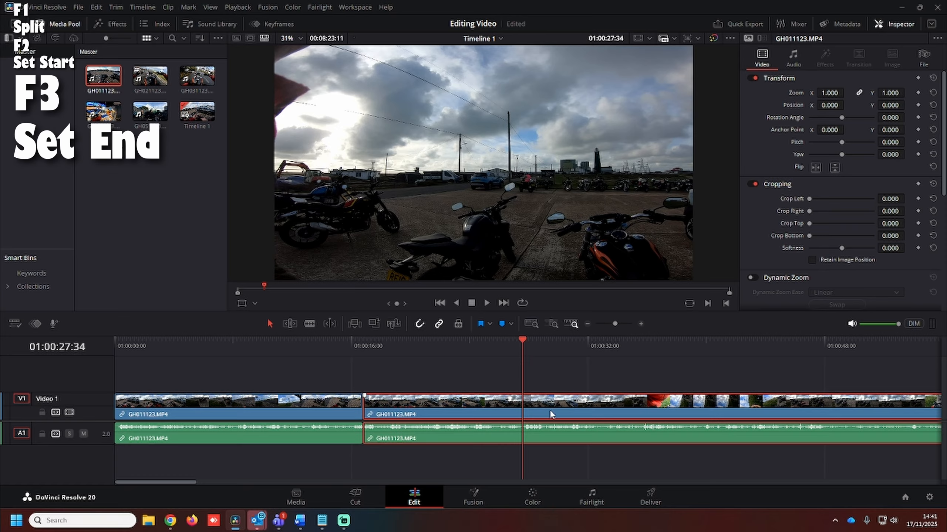
pyautogui.press('F1')
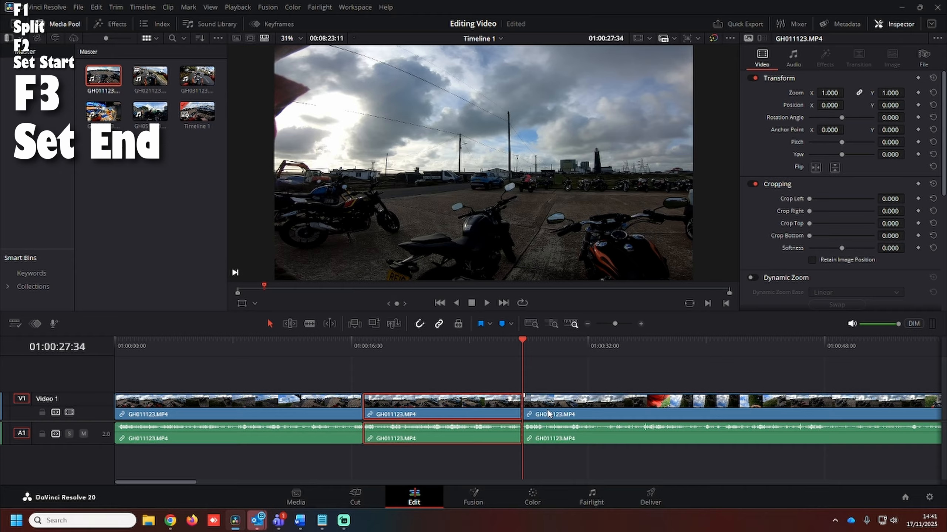
# Play the middle segment from its start and ripple-trim its end to 01:00:17:38
pyautogui.press('space')
pyautogui.press('Up')
pyautogui.press('Up')
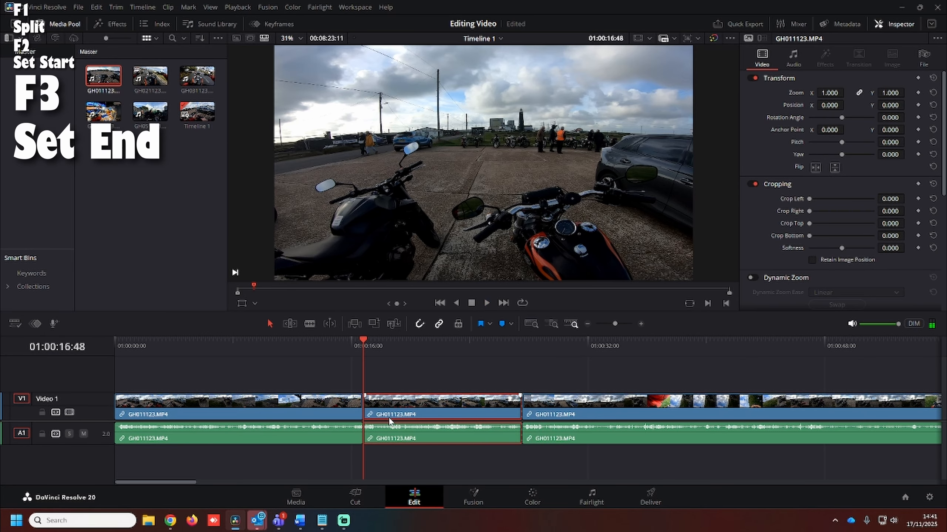
pyautogui.press('space')
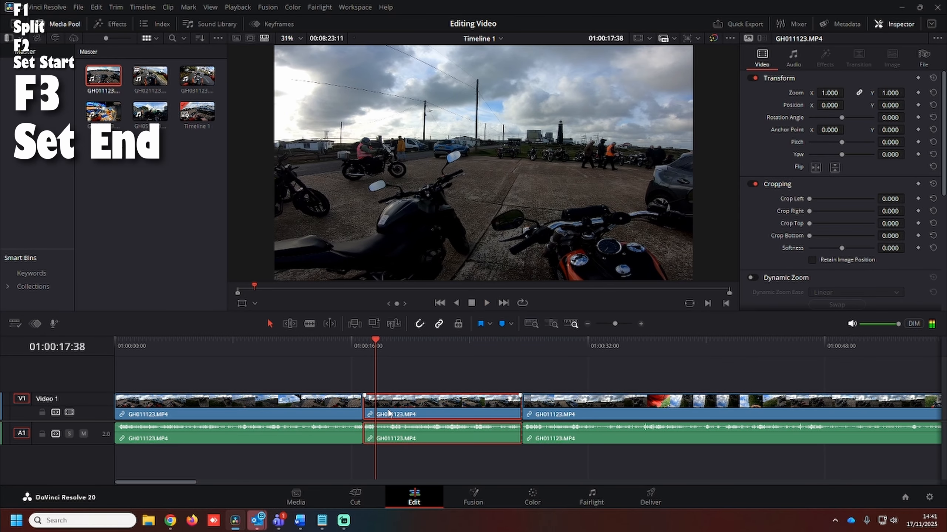
pyautogui.press('F3')
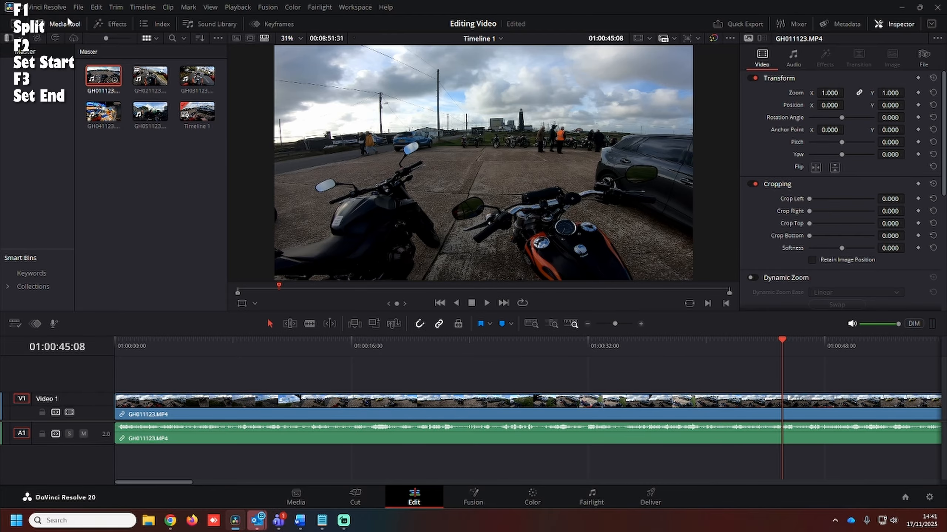
# Search the keyboard customization for "ripple delete" and examine the shortcuts assigned to it for the Edit Timeline
pyautogui.click(48, 6)
pyautogui.click(64, 29)
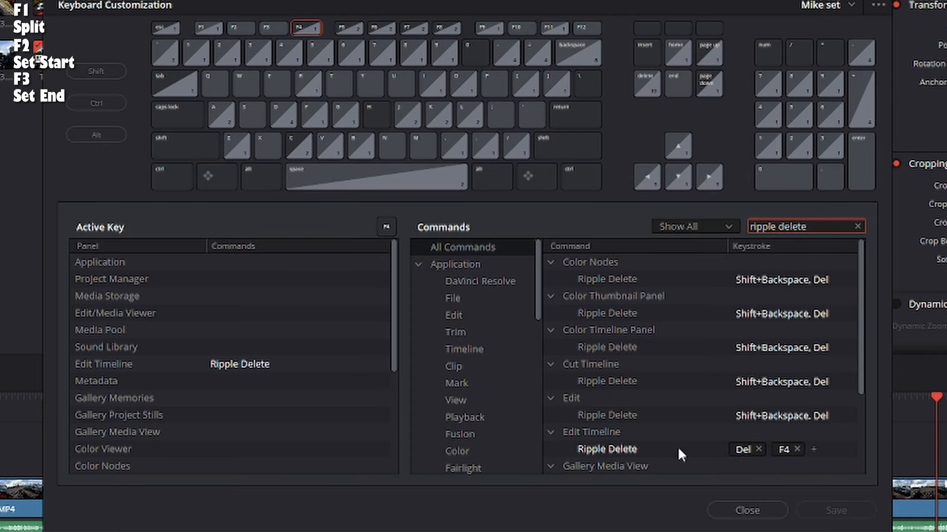
pyautogui.click(762, 505)
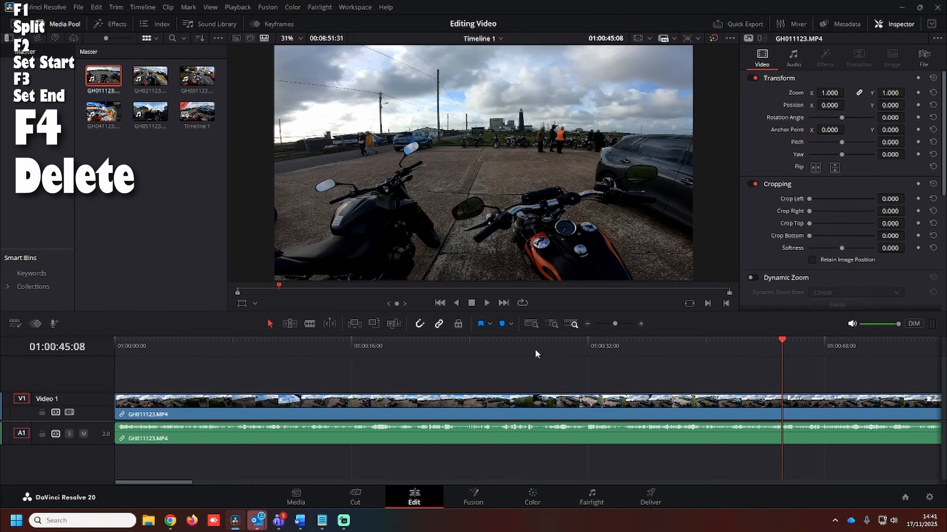
# Split the clip at 01:00:28:26 and 01:00:40:20, and ripple-delete the segment between the two cuts
pyautogui.click(535, 349)
pyautogui.press('F1')
pyautogui.click(559, 402)
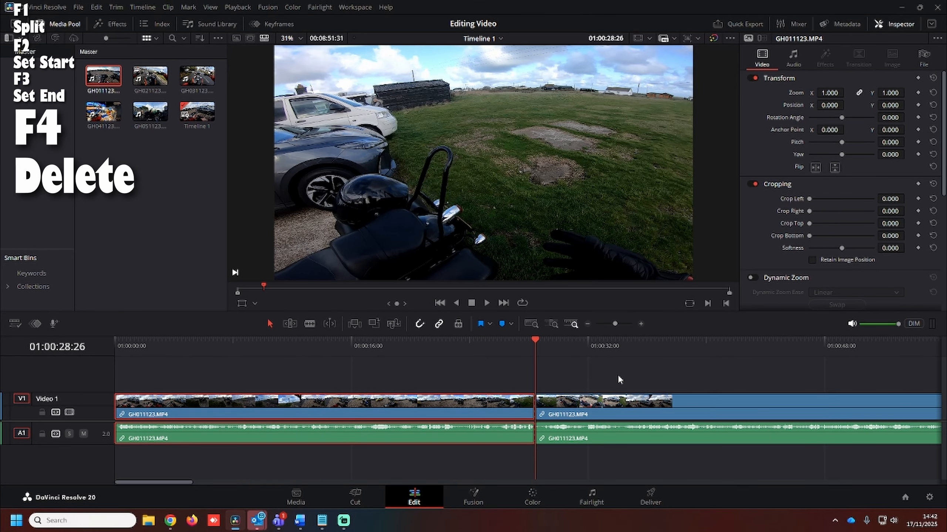
pyautogui.click(710, 346)
pyautogui.press('F1')
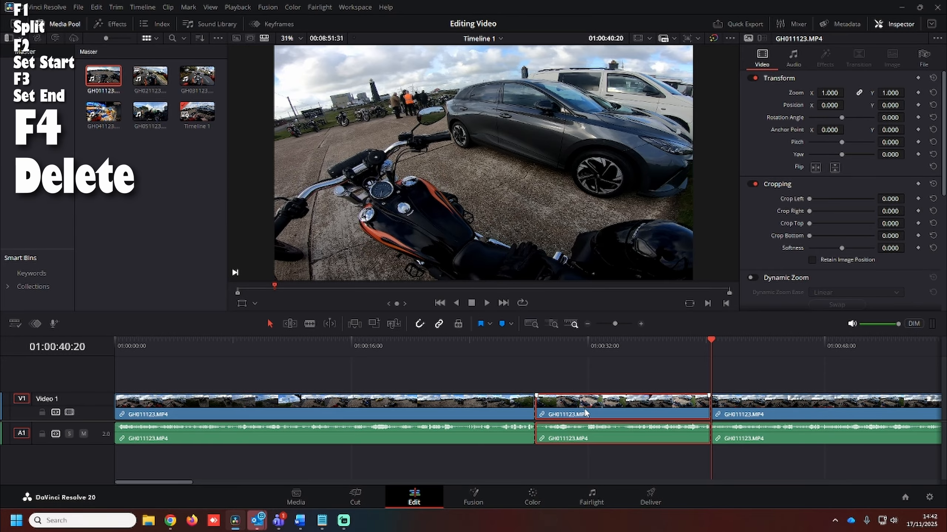
pyautogui.press('F4')
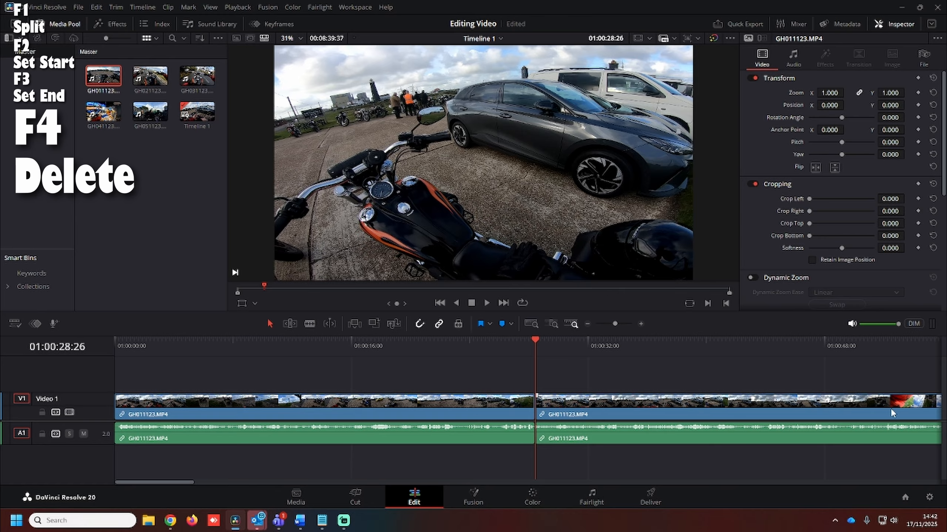
# Restore the ripple-deleted segment, delete it again so that a gap remains, and play across the gap
pyautogui.hotkey('ctrl', 'z')
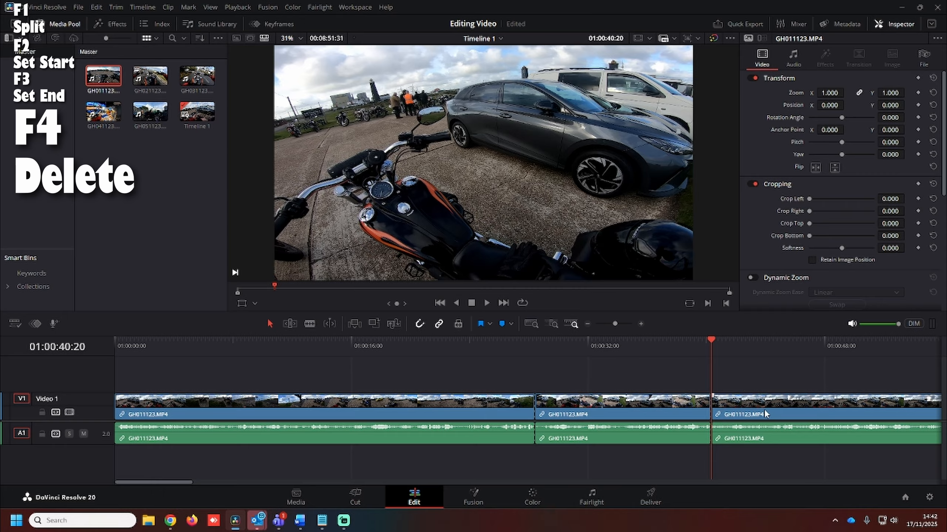
pyautogui.press('Delete')
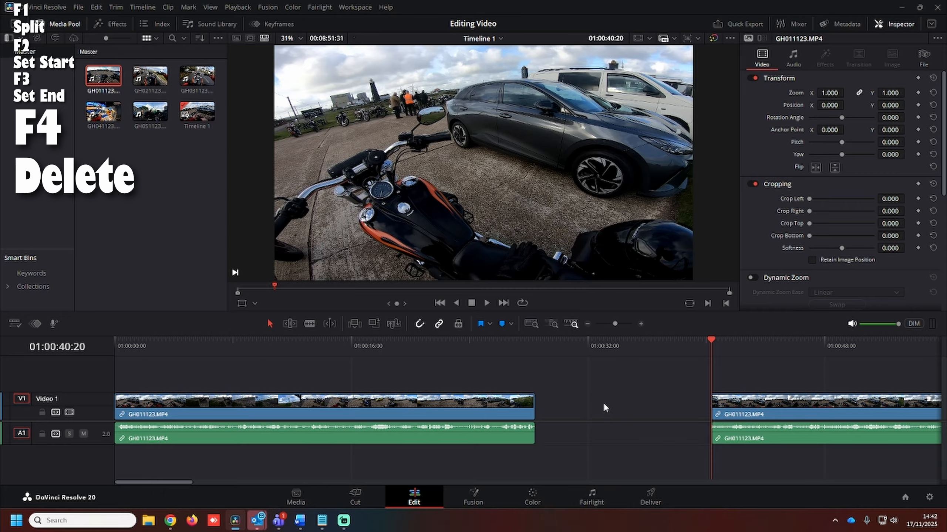
pyautogui.click(522, 353)
pyautogui.press('space')
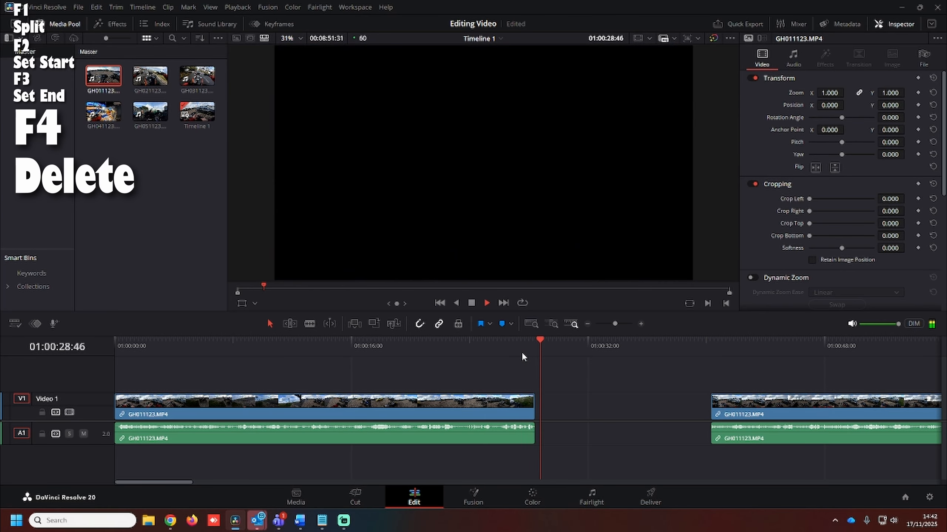
pyautogui.press('space')
# Undo the gap-leaving deletion, and delete the middle segment recut to end at about 01:00:39
pyautogui.hotkey('ctrl', 'z')
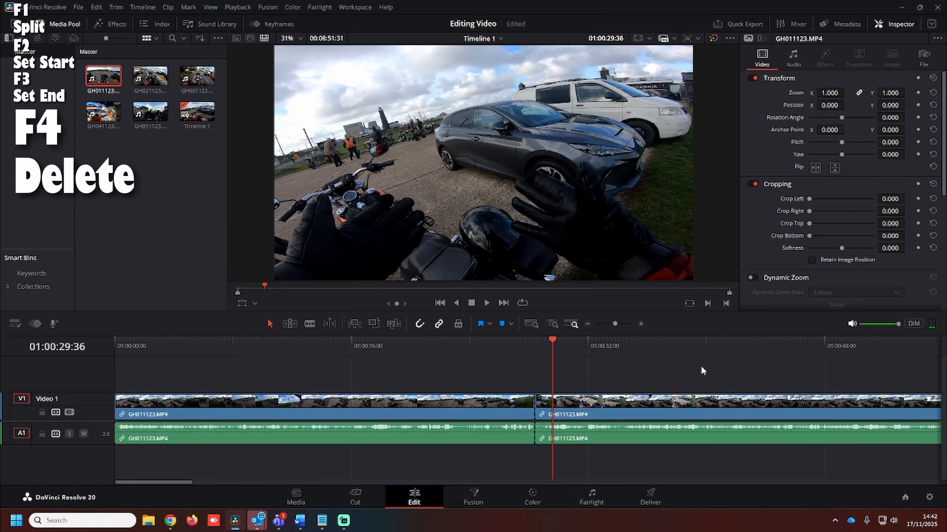
pyautogui.click(576, 345)
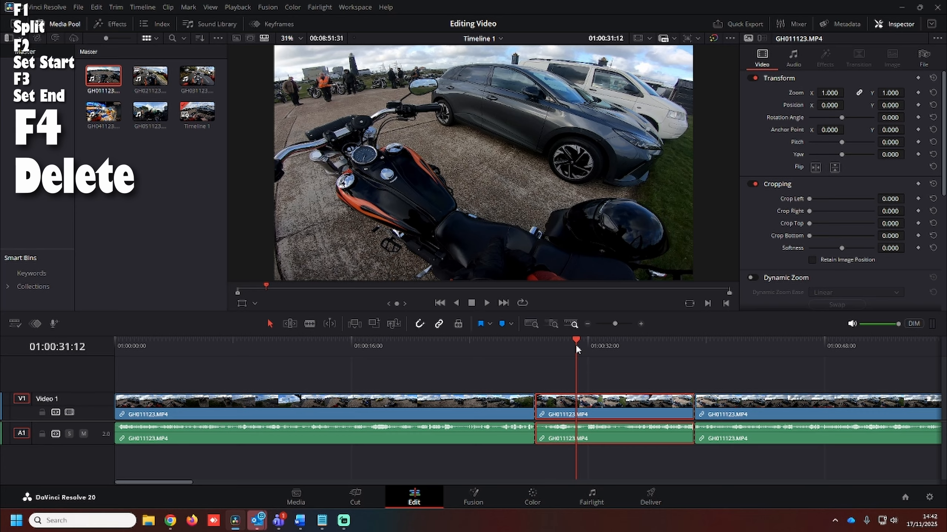
pyautogui.press('Delete')
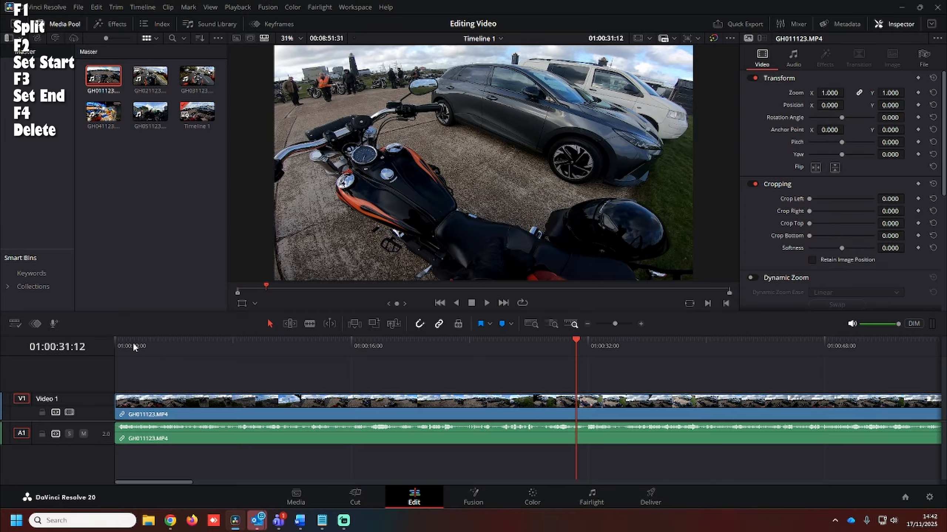
# Ripple-trim the start of the whole clip to about 01:00:20 and return to the timeline's beginning
pyautogui.moveTo(420, 349); pyautogui.dragTo(418, 349)
pyautogui.click(453, 409)
pyautogui.press('Home')
# Play from the timeline's beginning and split the clip at 01:00:02:39
pyautogui.press('space')
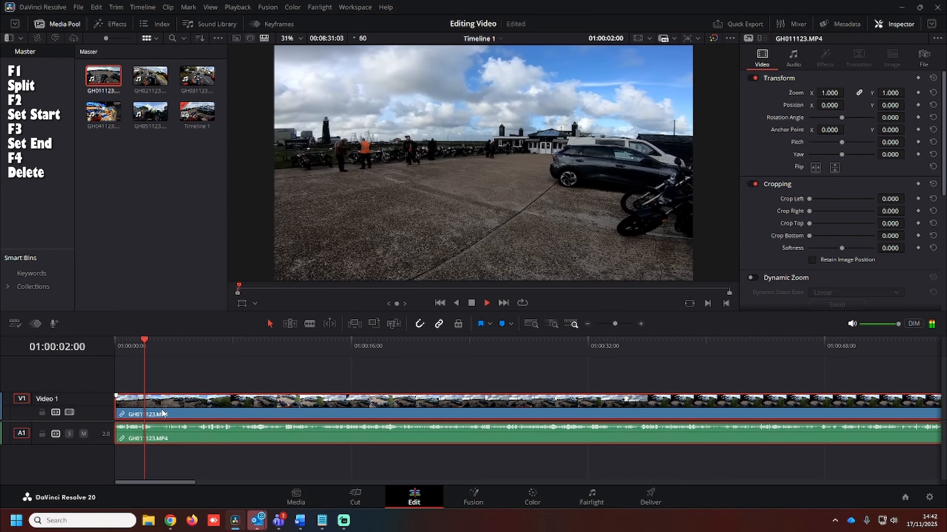
pyautogui.press('space')
pyautogui.press('F1')
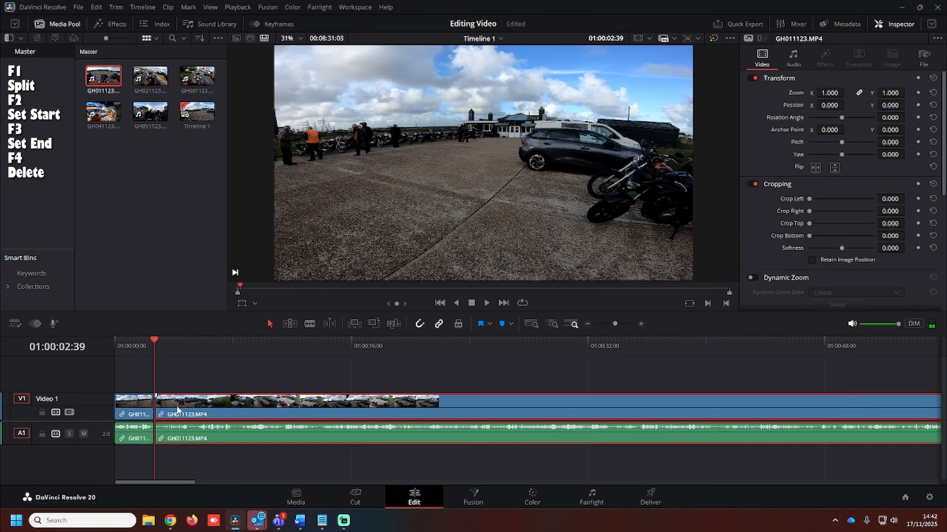
# Ripple-trim the start of the segment after the cut to 01:00:08:48
pyautogui.press('space')
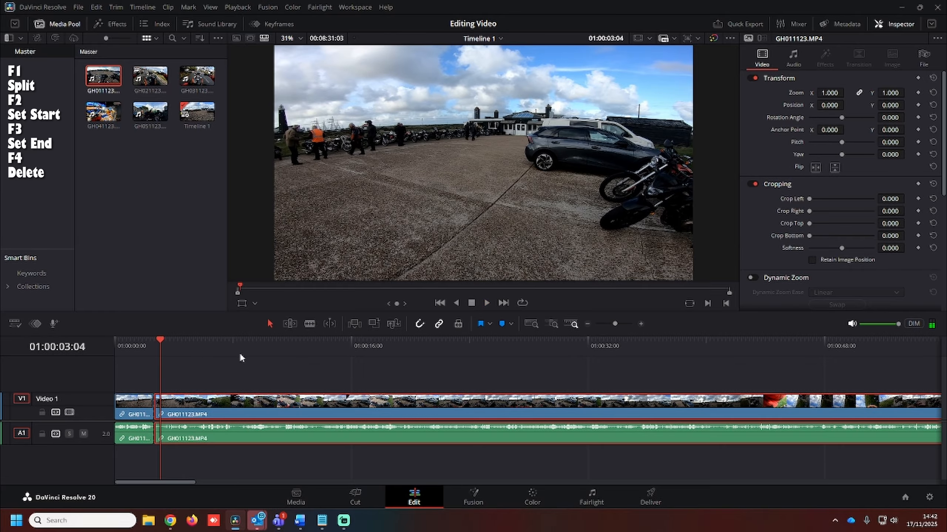
pyautogui.click(241, 352)
pyautogui.click(239, 352)
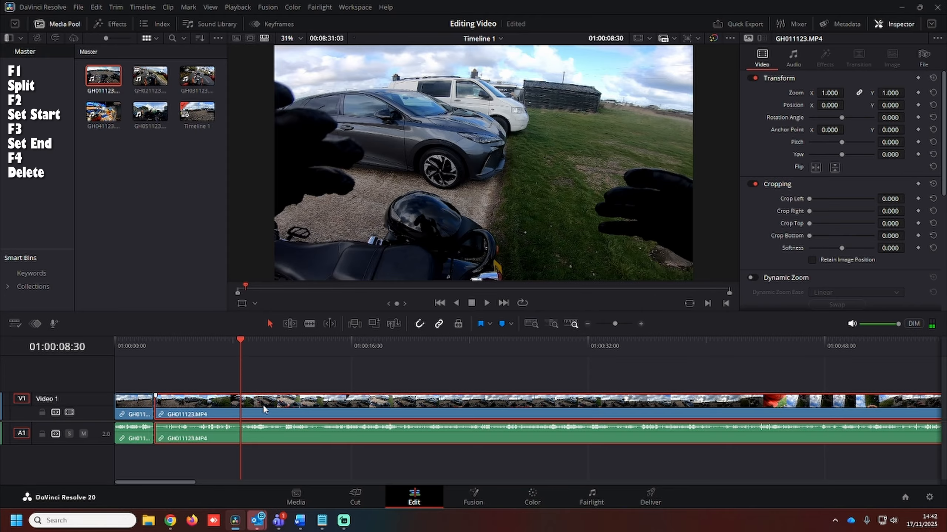
pyautogui.press('space')
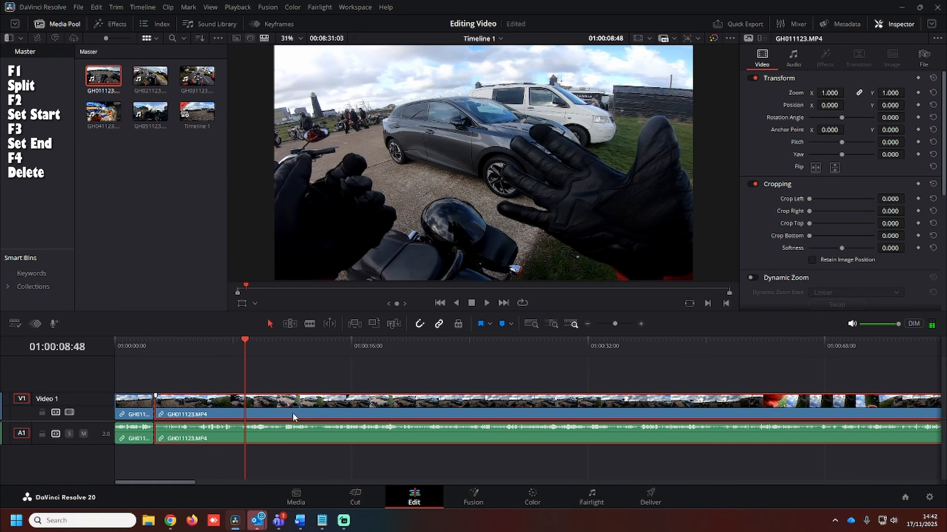
pyautogui.press('F2')
# Play across the trimmed cut, and split the second segment at 01:00:29:20
pyautogui.press('space')
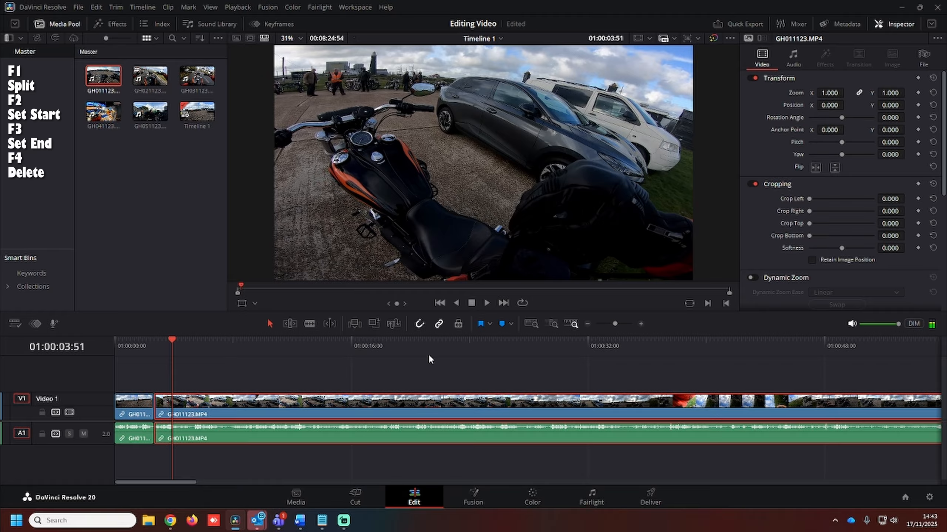
pyautogui.click(547, 348)
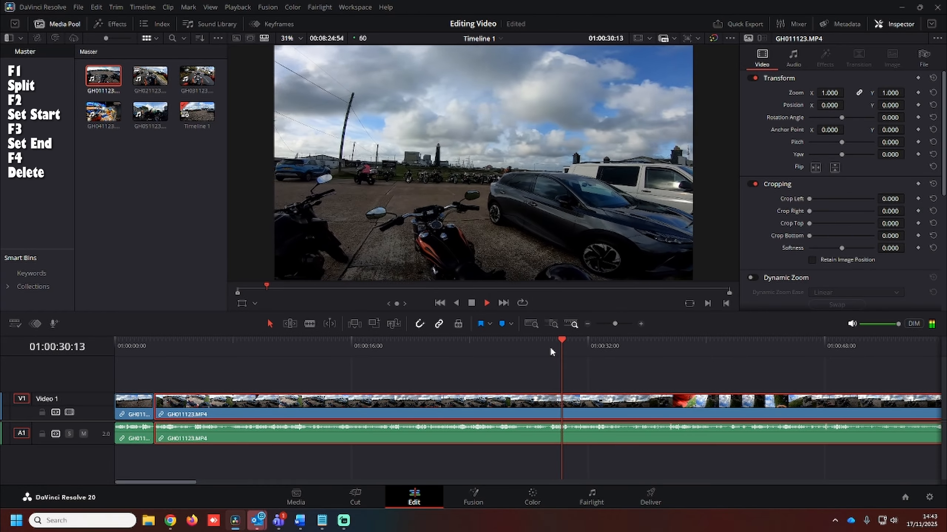
pyautogui.click(548, 345)
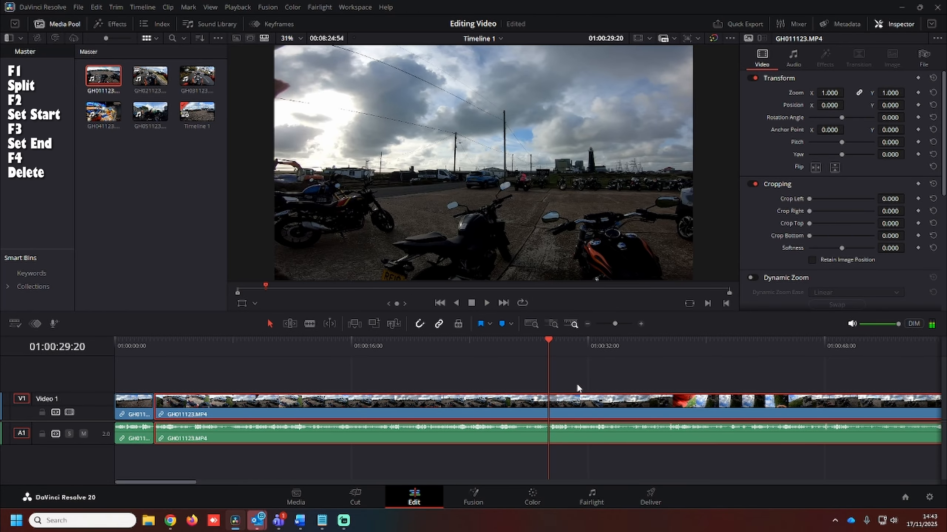
pyautogui.press('F1')
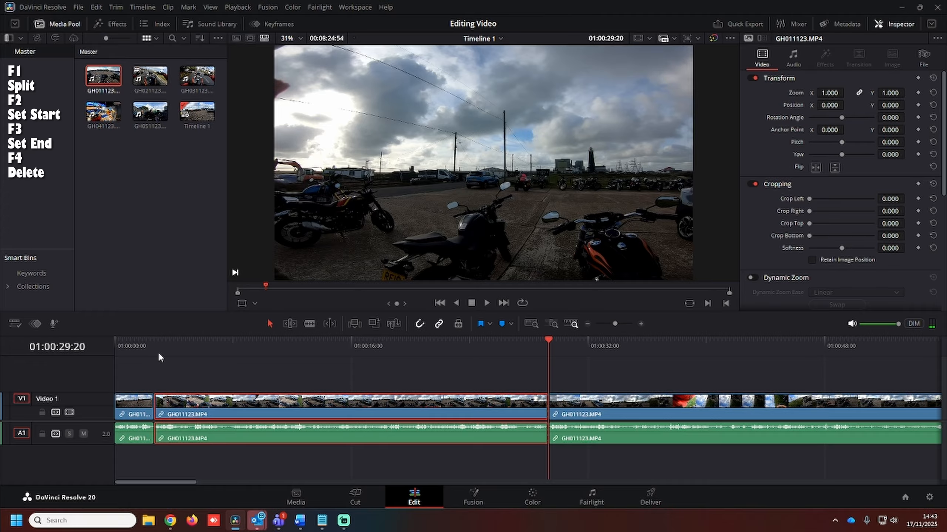
# Play the second segment from its beginning and ripple-trim its end to 01:00:04:02
pyautogui.press('Up')
pyautogui.press('space')
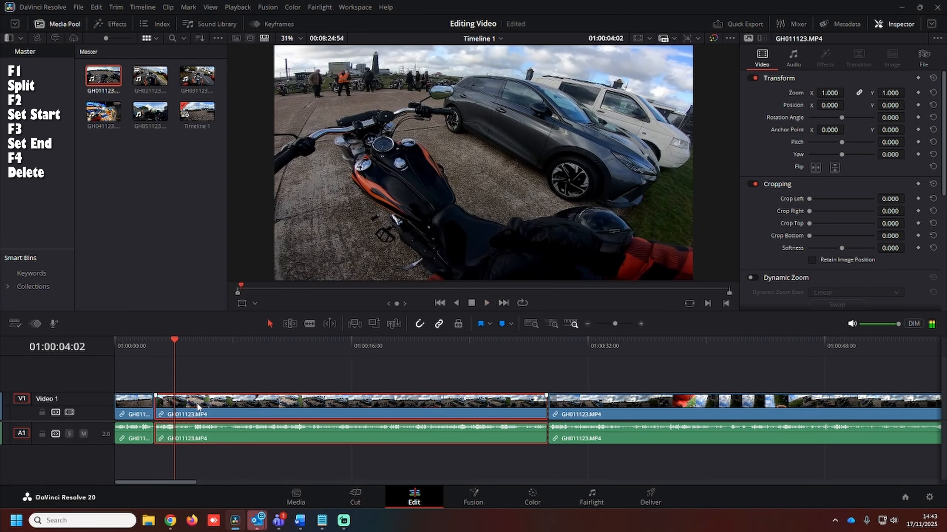
pyautogui.press('F3')
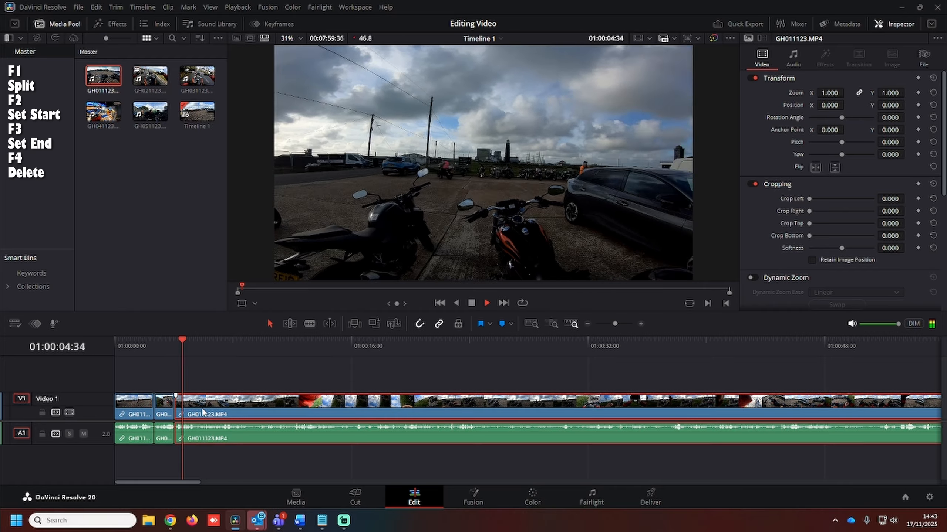
# Split the third segment at 01:00:05:33 and ripple-delete everything after the cut
pyautogui.press('space')
pyautogui.press('F1')
pyautogui.press('F4')
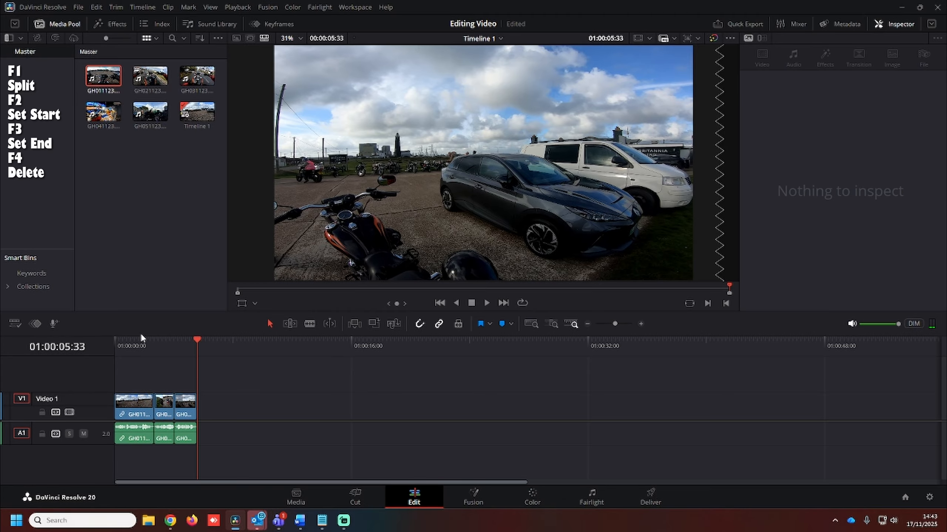
# Play back the three-segment edit from its beginning and select the last segment with the Selection tool
pyautogui.press('Home')
pyautogui.press('space')
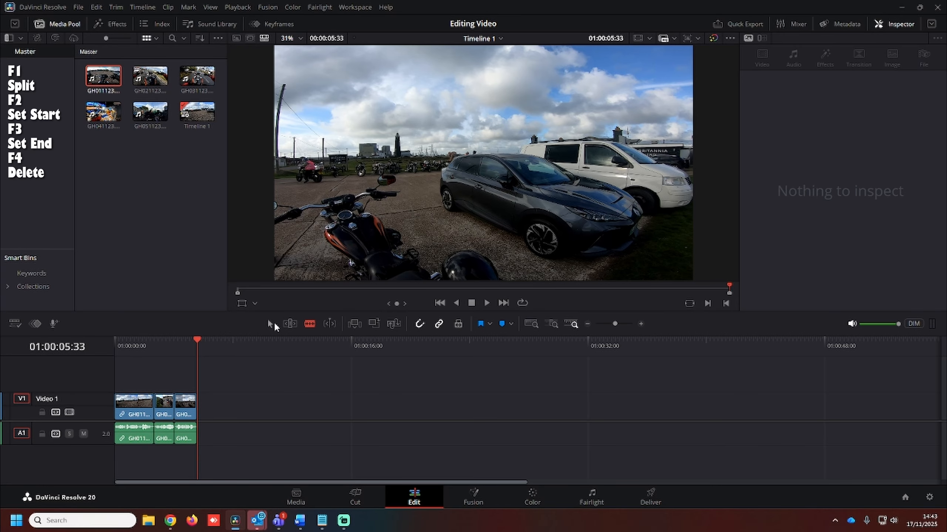
pyautogui.click(270, 323)
pyautogui.click(184, 415)
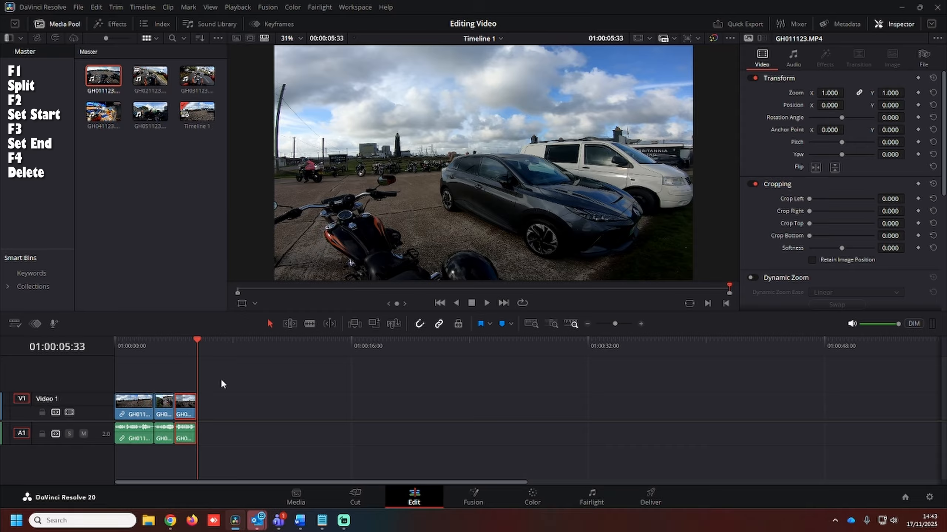
# Play near the start of the timeline, try a split at 01:00:01:10, and undo it
pyautogui.click(127, 348)
pyautogui.press('space')
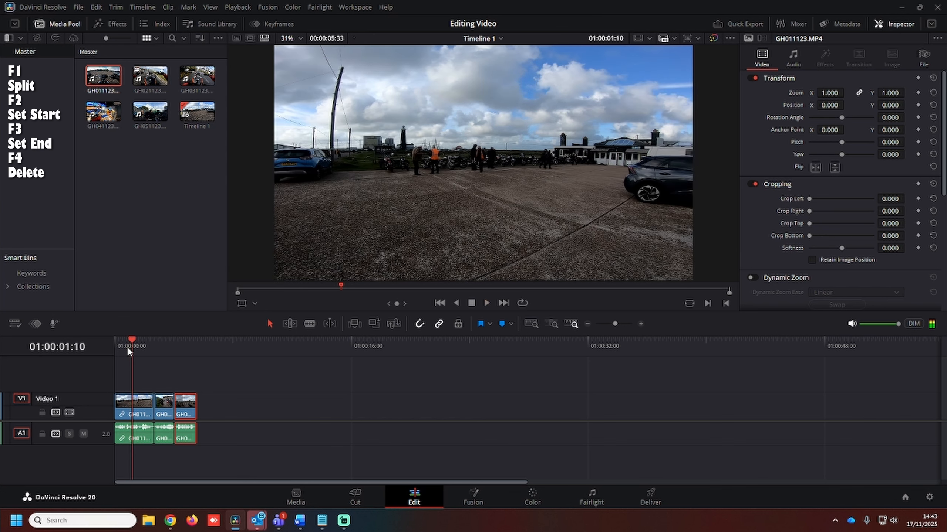
pyautogui.press('F1')
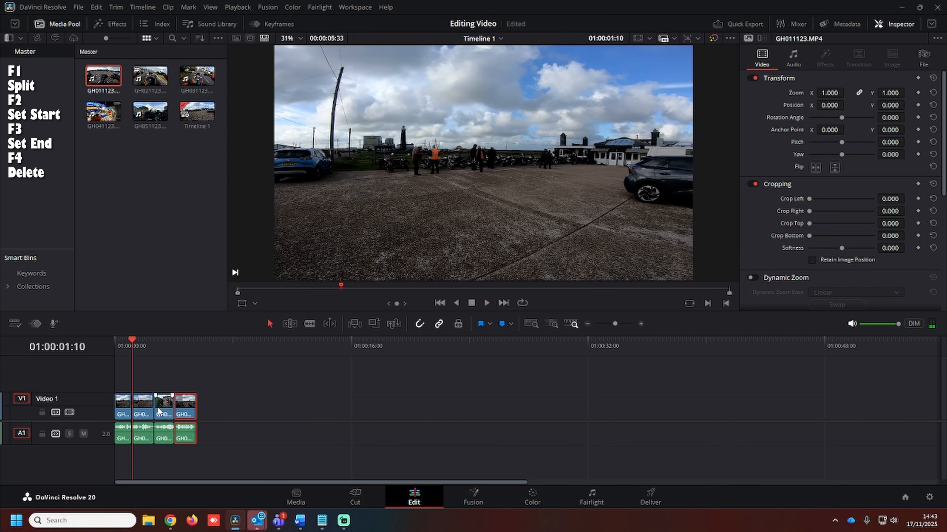
pyautogui.hotkey('ctrl', 'z')
# Try ripple-trimming the start of the first segment to 01:00:01:10, and undo the trim
pyautogui.click(143, 404)
pyautogui.press('F2')
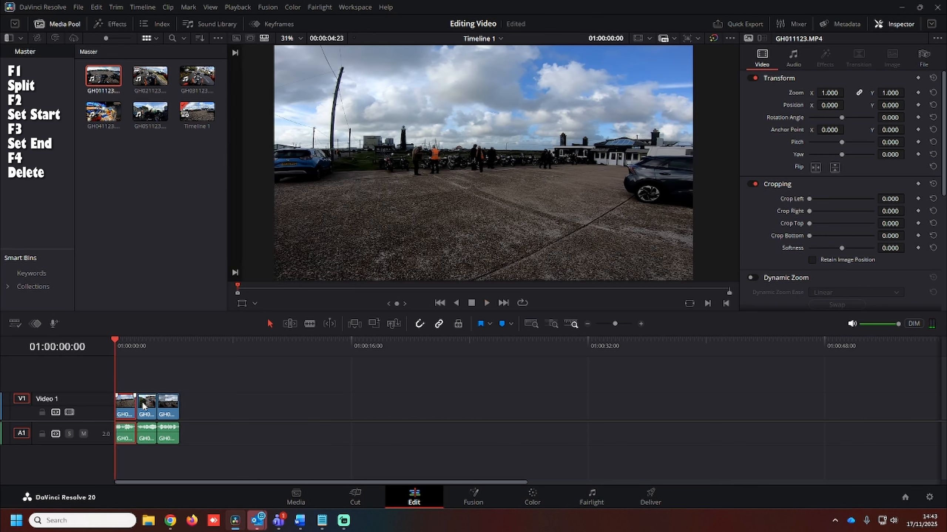
pyautogui.hotkey('ctrl', 'z')
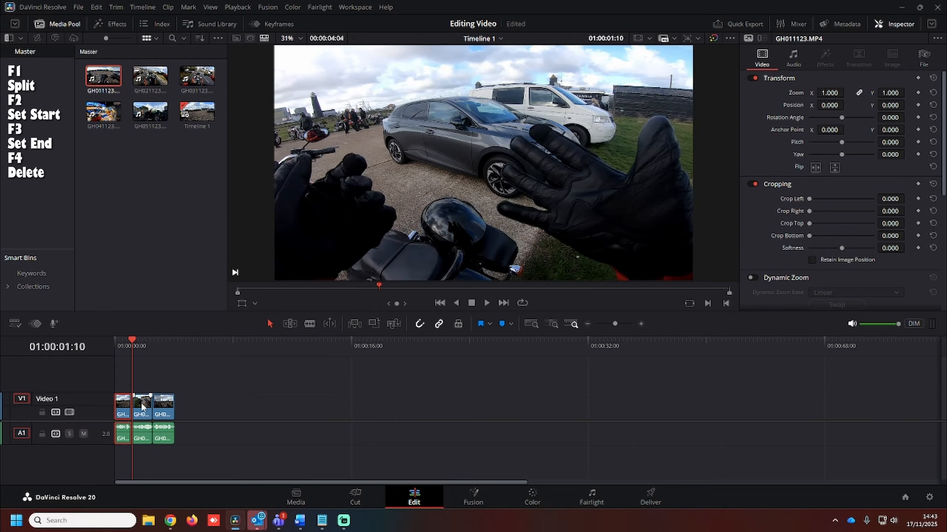
# Ripple-delete the remaining segments and place the GH011075.MP4 clip at the start of the empty timeline
pyautogui.press('F4')
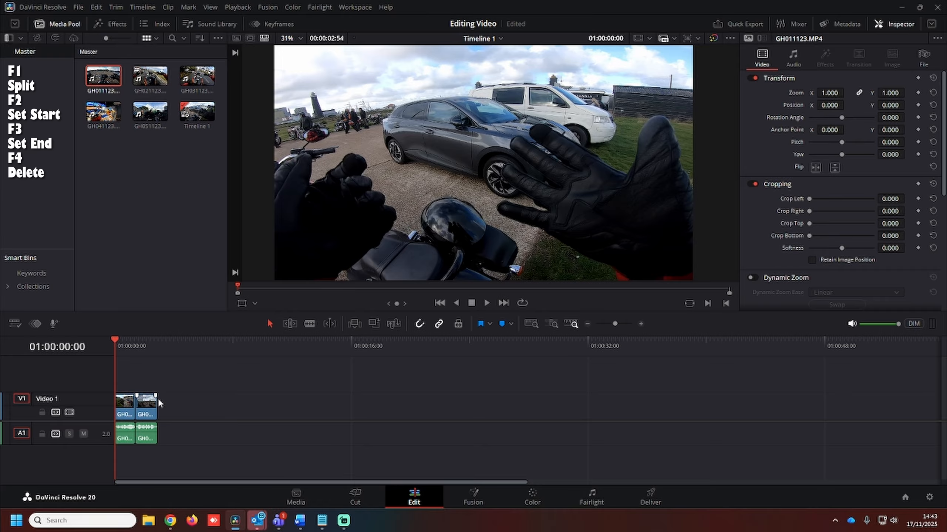
pyautogui.press('F4')
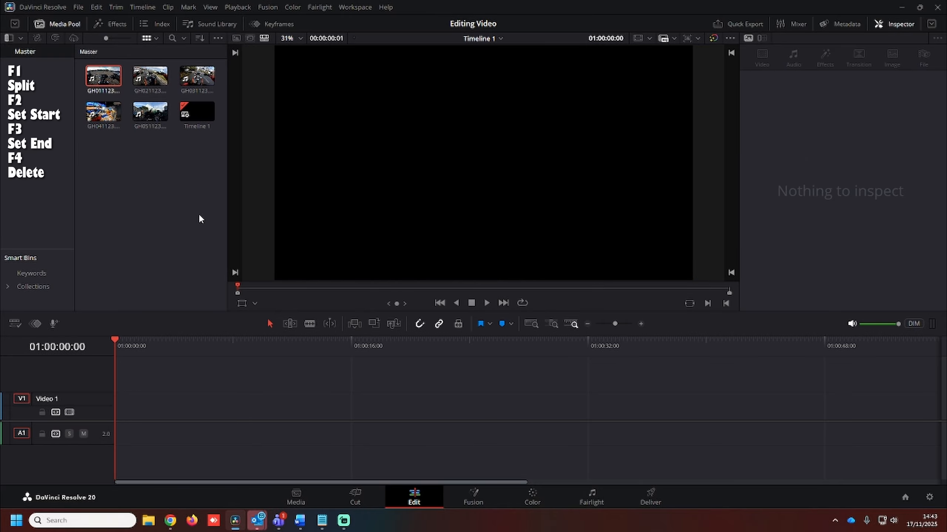
pyautogui.click(198, 214)
pyautogui.moveTo(151, 78); pyautogui.dragTo(113, 411)
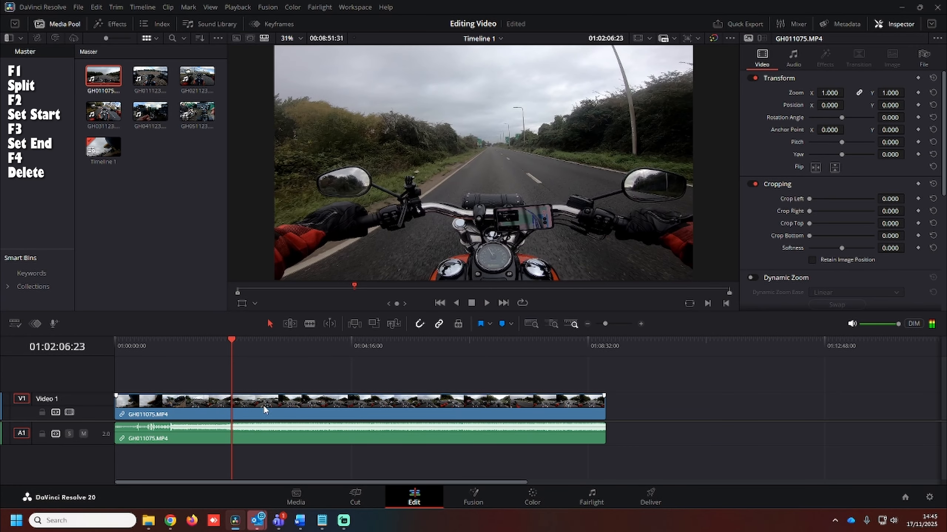
# Ripple-trim the start of the GH011075.MP4 clip to 01:02:06:23 and play its new opening up to 01:00:03:09
pyautogui.click(265, 408)
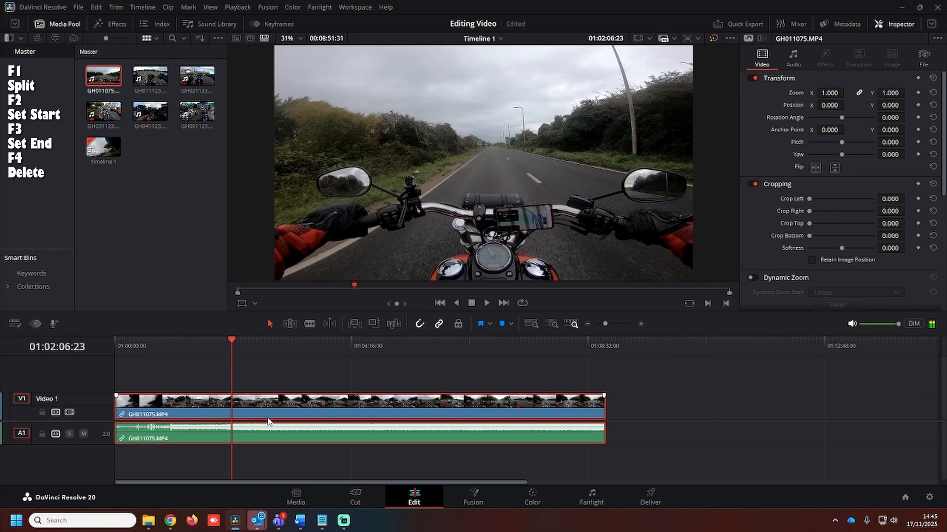
pyautogui.press('F2')
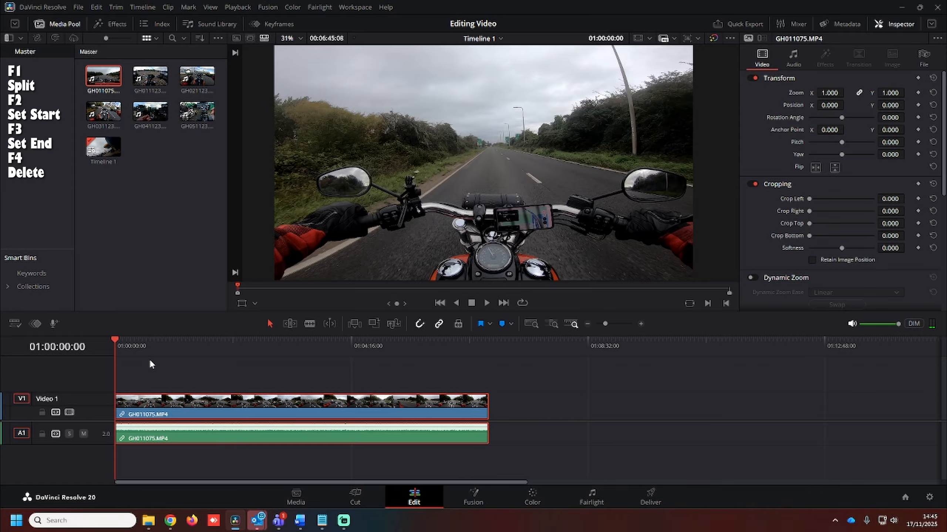
pyautogui.press('space')
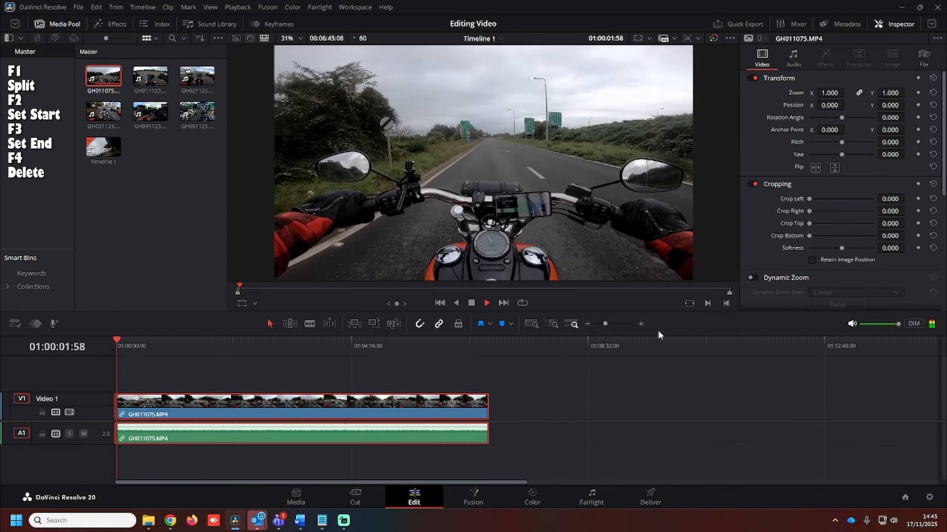
pyautogui.click(641, 323)
pyautogui.press('space')
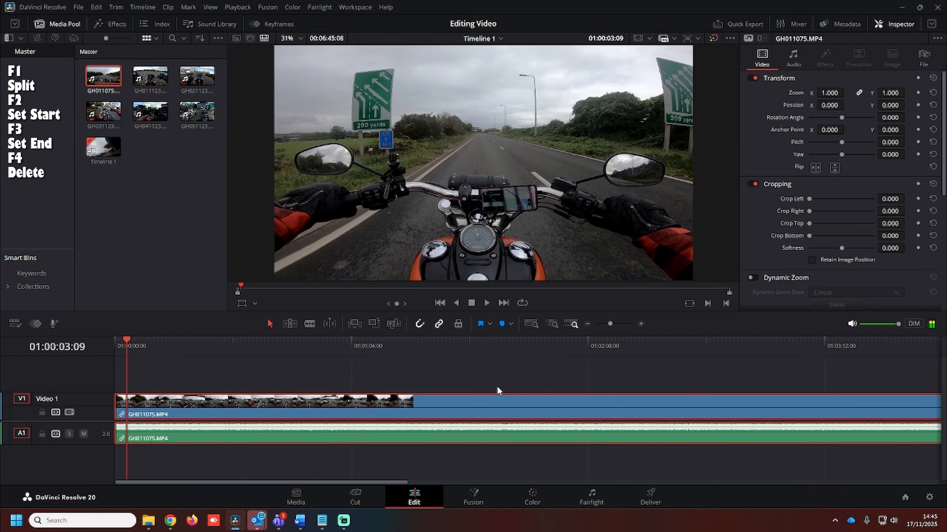
# Increase the height of the Audio 1 track slightly and fit the whole clip in the timeline view
pyautogui.moveTo(94, 444); pyautogui.dragTo(93, 450)
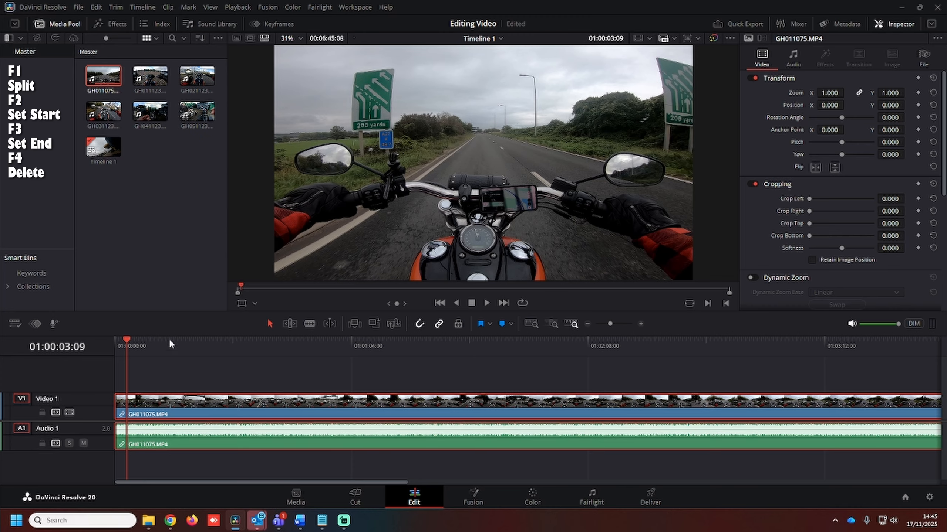
pyautogui.click(587, 324)
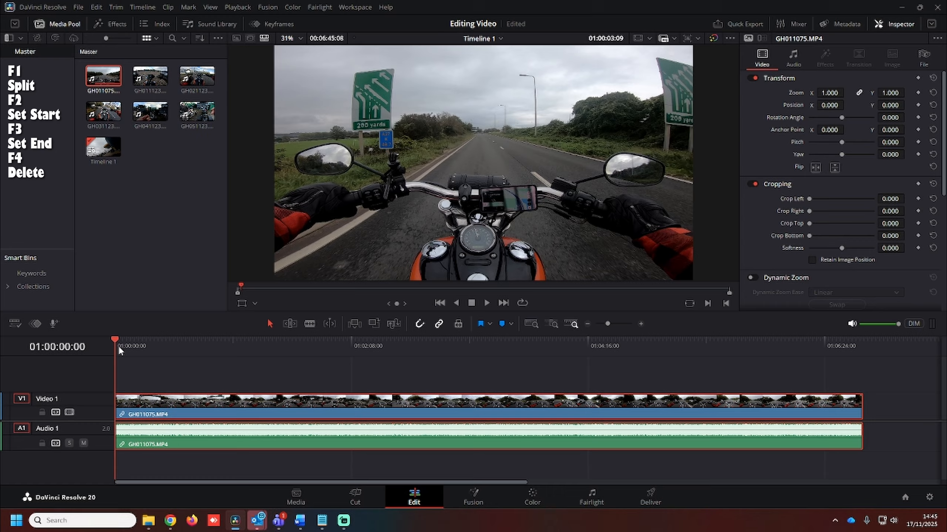
# Scrub through the trimmed clip to about 01:01:54 with Audio 1 muted, return to the beginning, and unmute the track
pyautogui.moveTo(118, 345); pyautogui.dragTo(214, 346)
pyautogui.press('space')
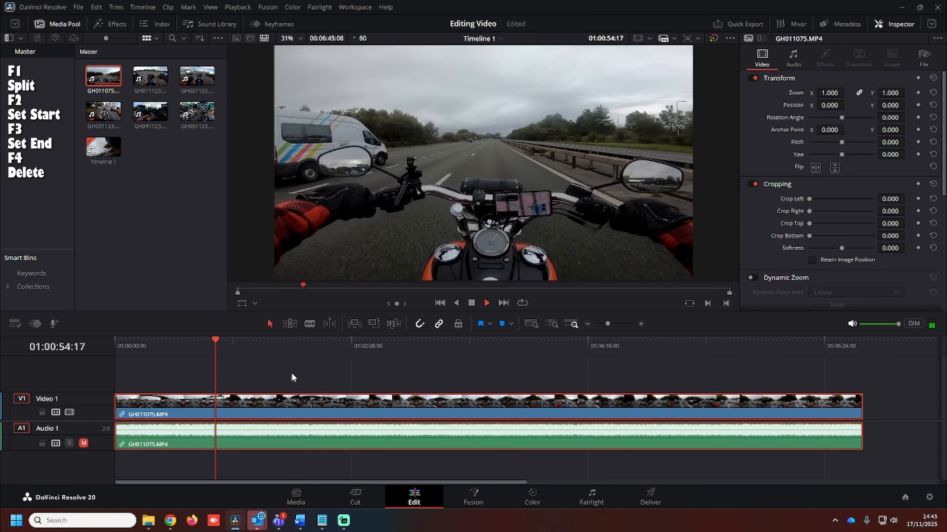
pyautogui.click(228, 344)
pyautogui.click(247, 344)
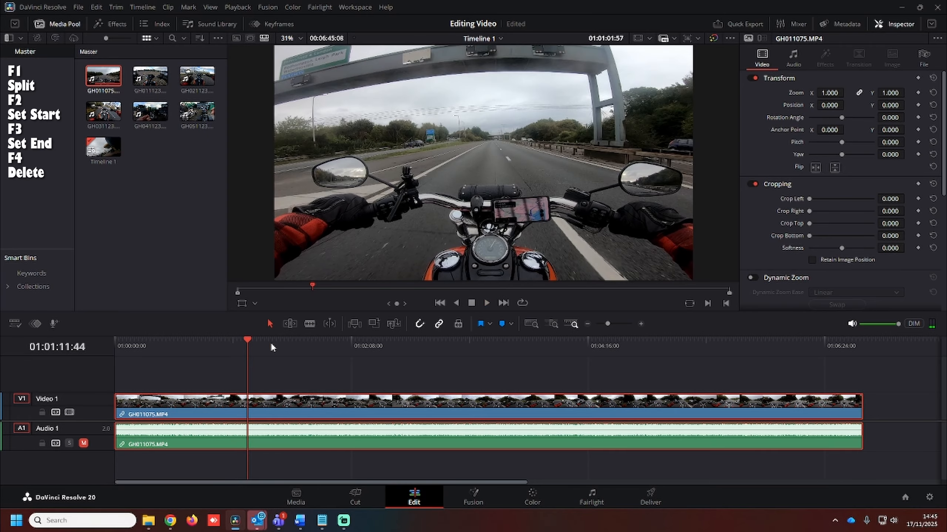
pyautogui.click(280, 344)
pyautogui.click(325, 345)
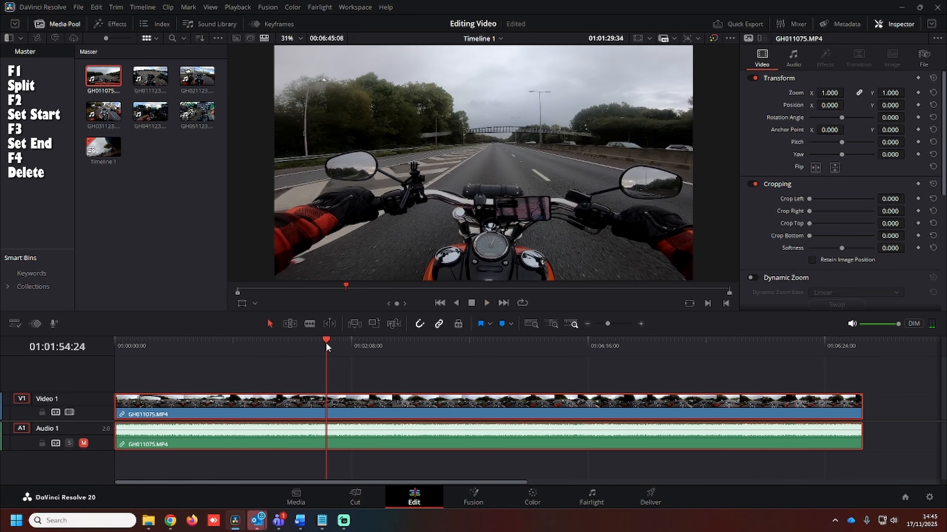
pyautogui.click(226, 346)
pyautogui.click(115, 346)
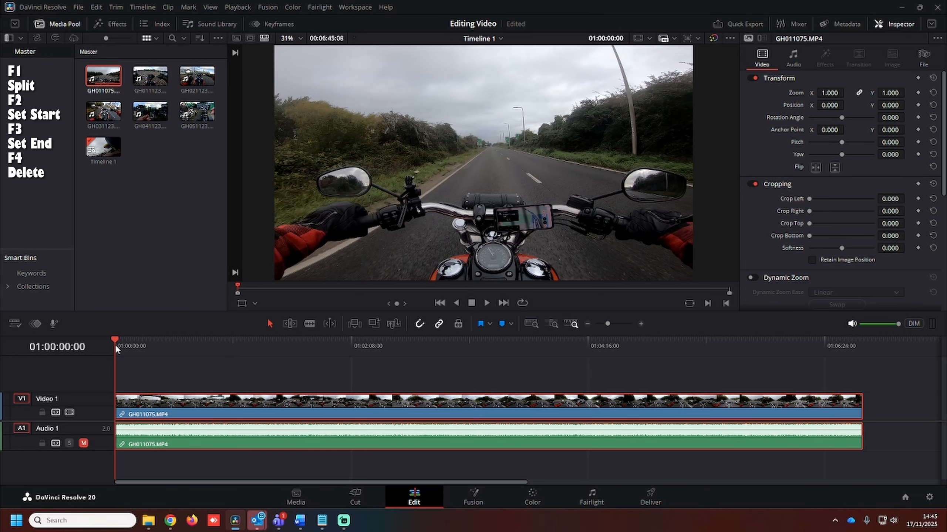
pyautogui.click(83, 443)
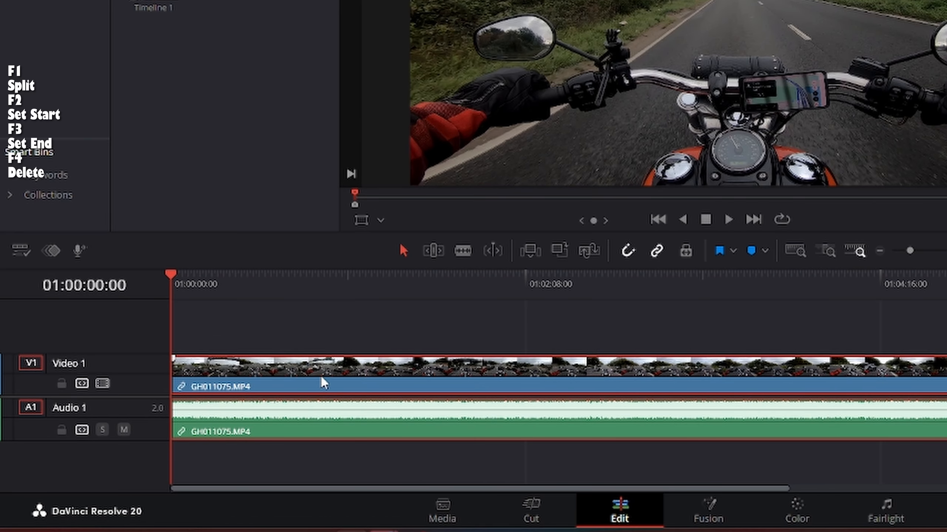
# Undo the clip's start trim and scrub to the point where the audio waveform gets louder, at about 01:00:59
pyautogui.hotkey('ctrl', 'z')
pyautogui.click(252, 285)
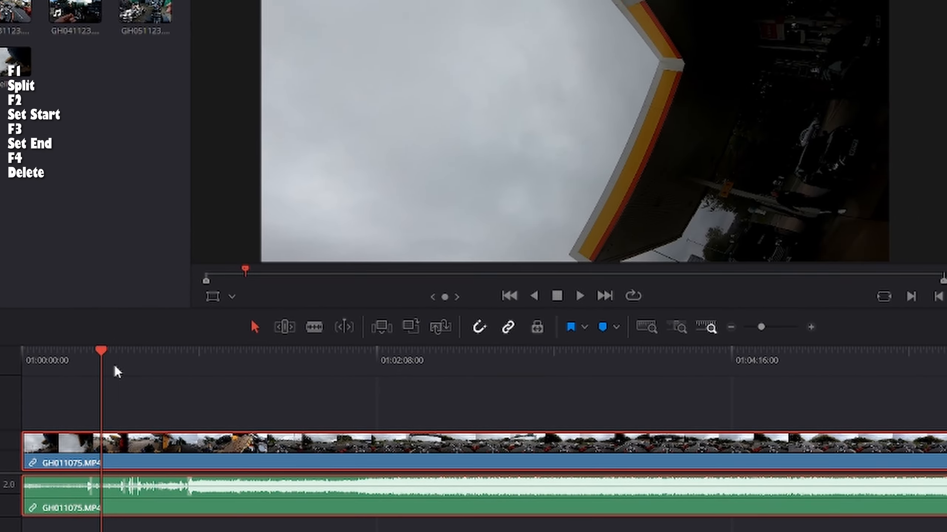
pyautogui.moveTo(115, 366); pyautogui.dragTo(187, 373)
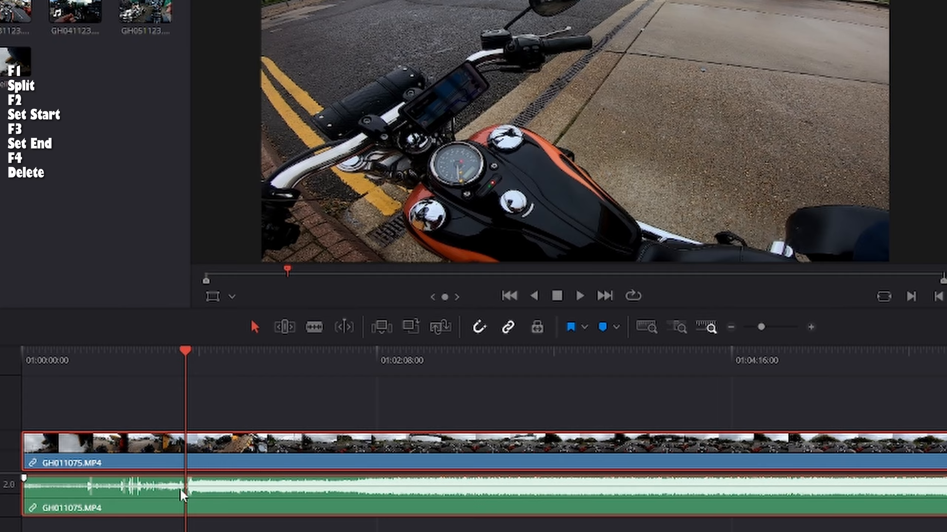
pyautogui.click(810, 326)
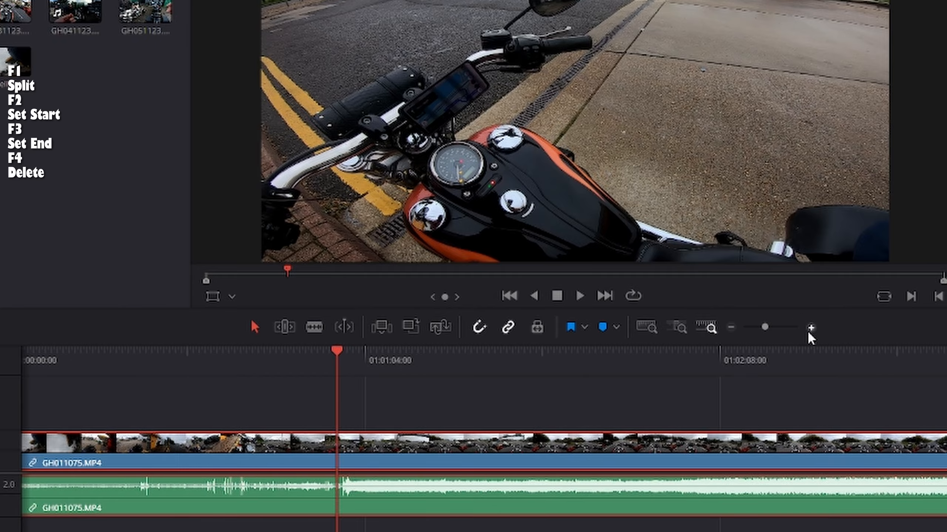
pyautogui.click(810, 327)
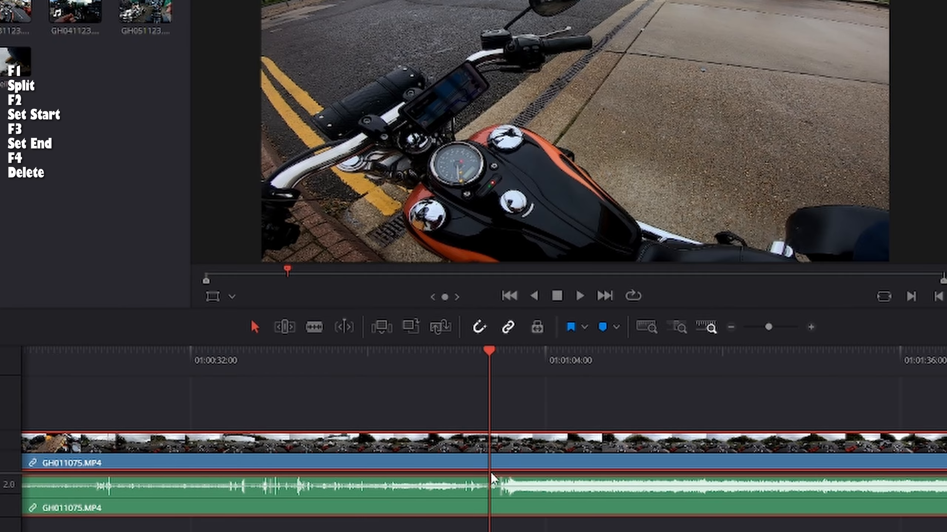
# Check the footage from about 01:00:45, and ripple-trim the clip's start to about 01:00:59, just before the loud waveform
pyautogui.click(338, 354)
pyautogui.press('space')
pyautogui.press('space')
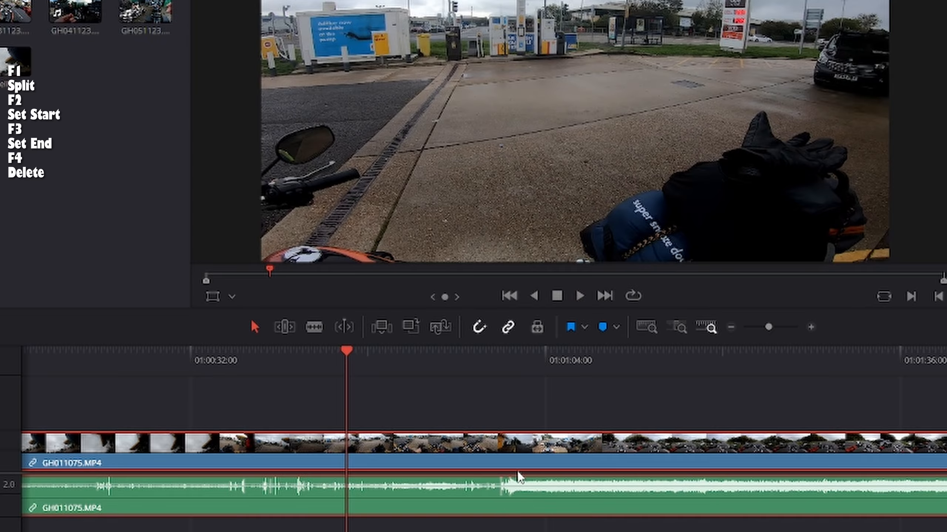
pyautogui.click(496, 363)
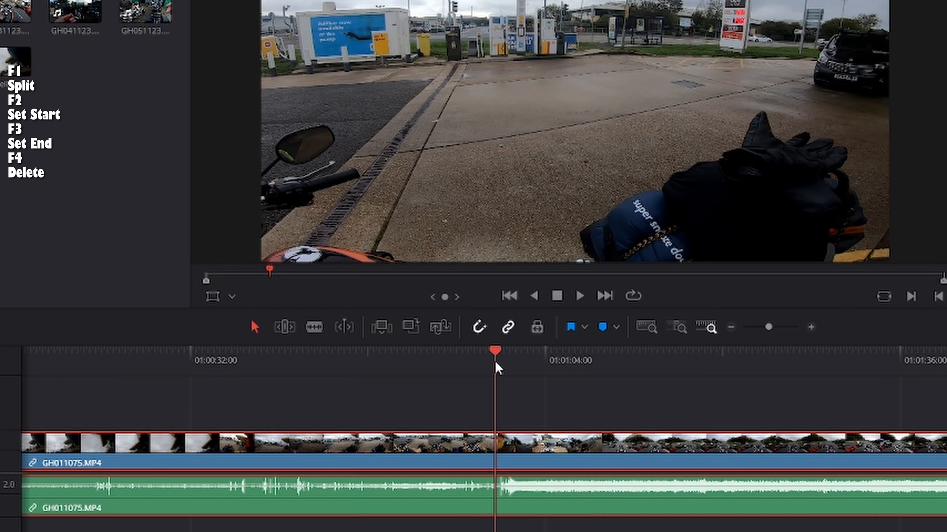
pyautogui.press('Home')
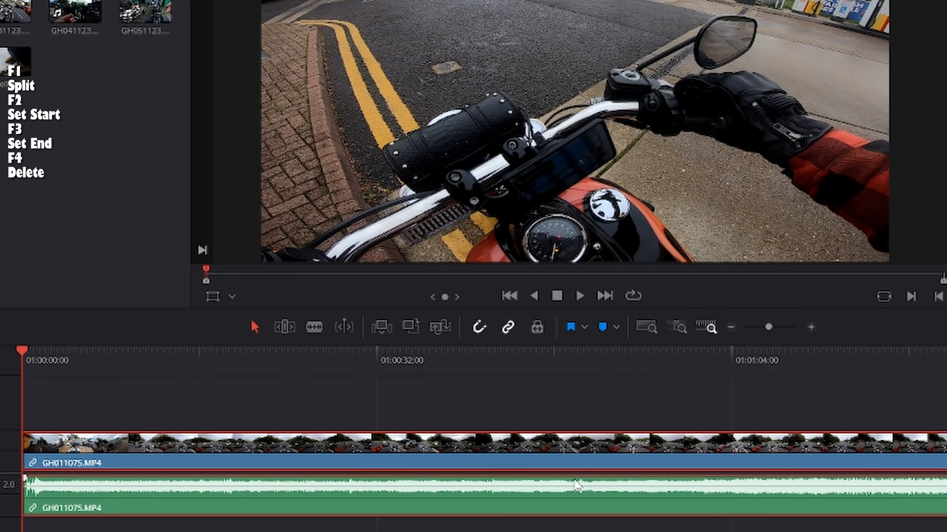
# Play from the timeline's beginning and split the clip about 3.6 seconds in
pyautogui.press('space')
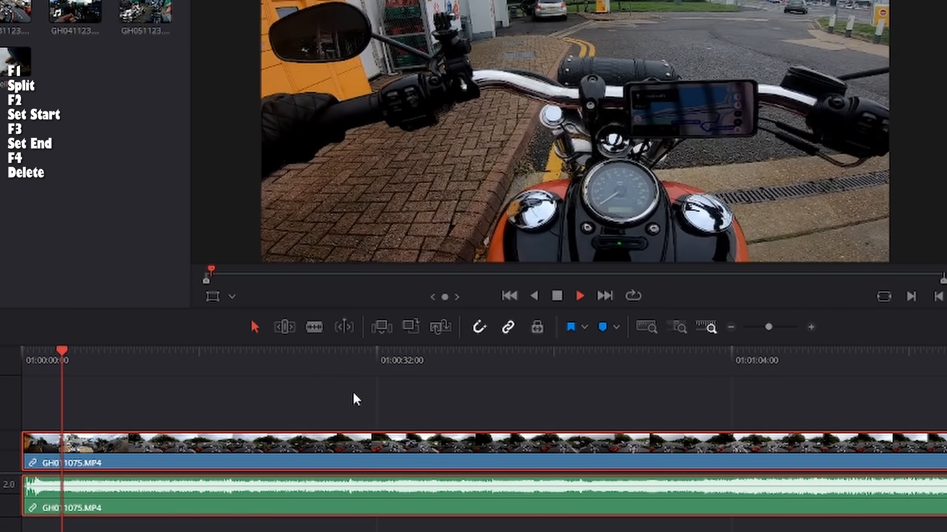
pyautogui.press('space')
pyautogui.hotkey('ctrl', 'b')
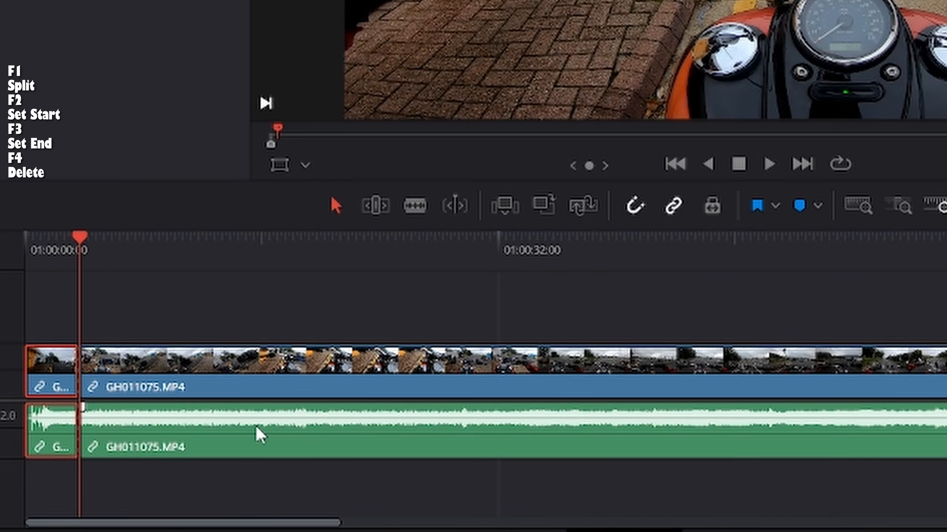
# Check the footage around 01:00:16, select the long second clip, and ripple-trim its start to about 01:00:16
pyautogui.click(259, 250)
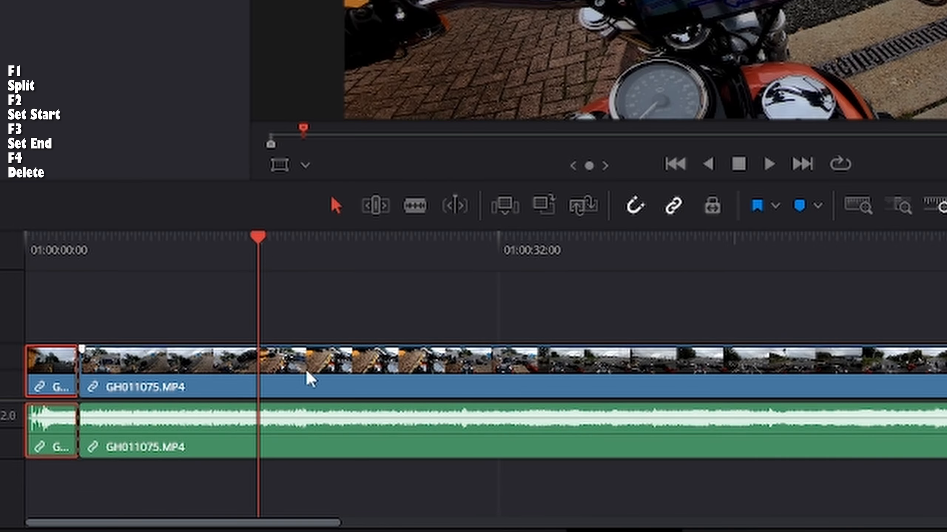
pyautogui.press('space')
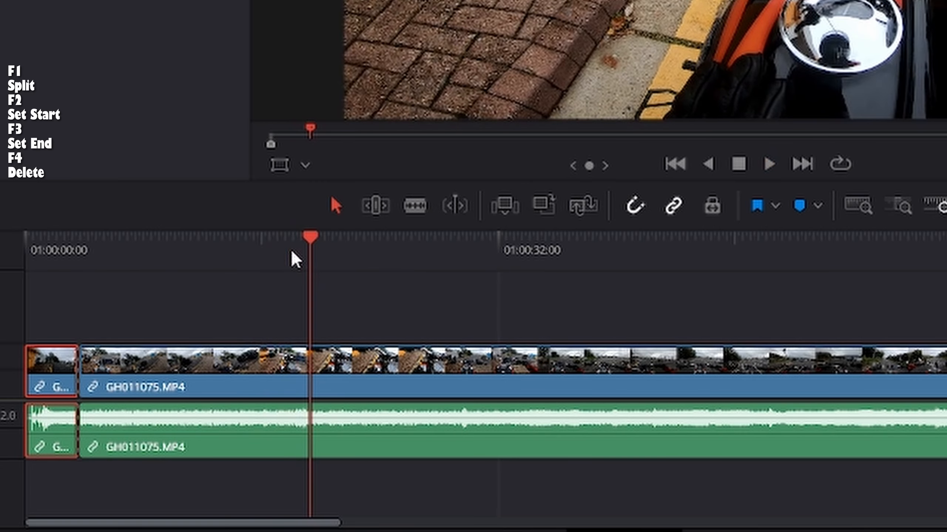
pyautogui.moveTo(277, 258); pyautogui.dragTo(259, 261)
pyautogui.click(305, 381)
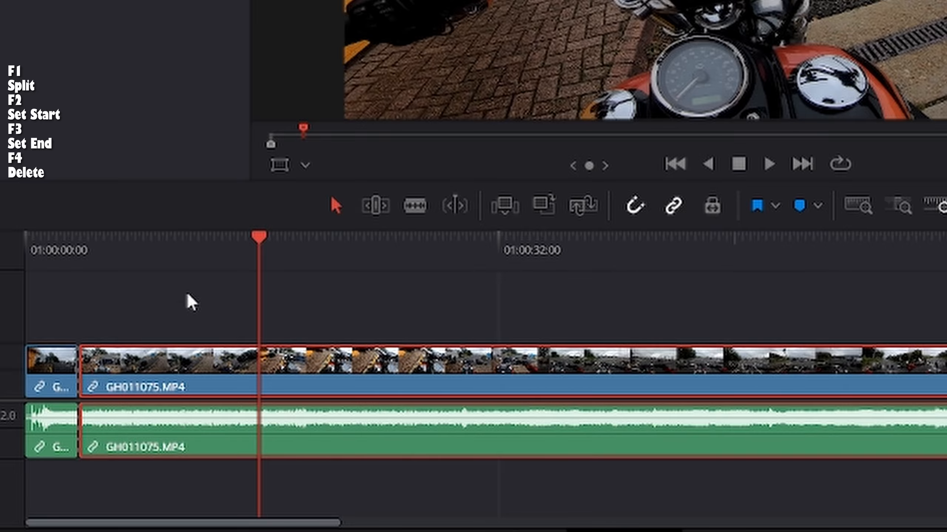
pyautogui.press('F2')
# Play the trimmed clip and split it at about 01:00:07
pyautogui.press('space')
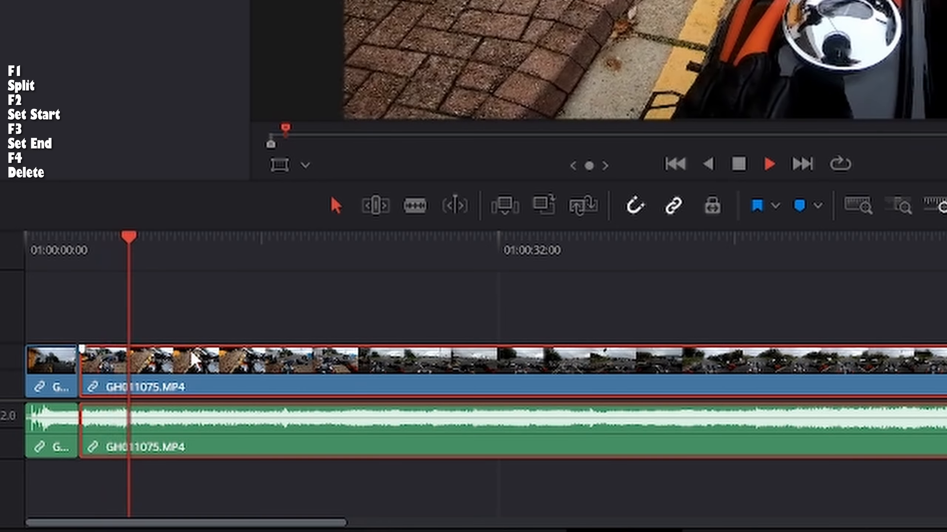
pyautogui.press('space')
pyautogui.press('F1')
# Preview the footage just after the cut, select the remaining long clip, and ripple-trim its start to about 01:00:08
pyautogui.press('space')
pyautogui.press('space')
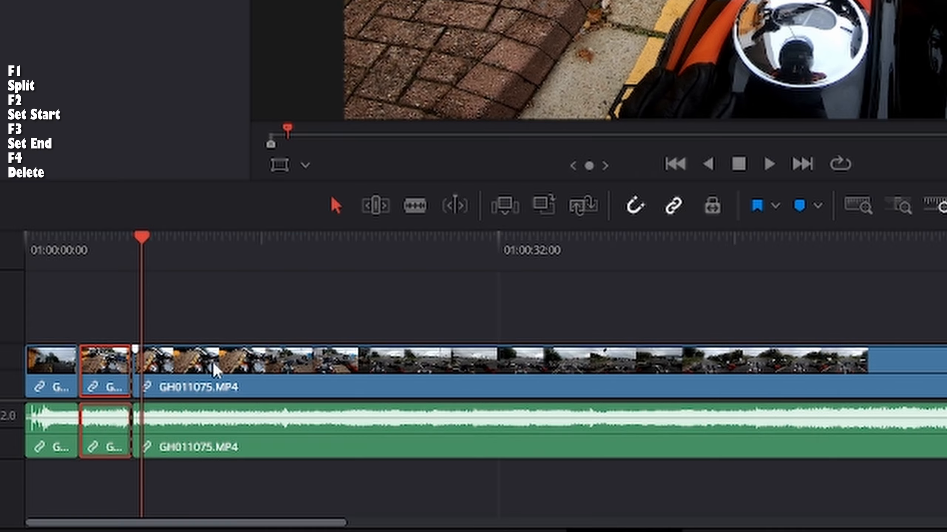
pyautogui.press('space')
pyautogui.click(237, 368)
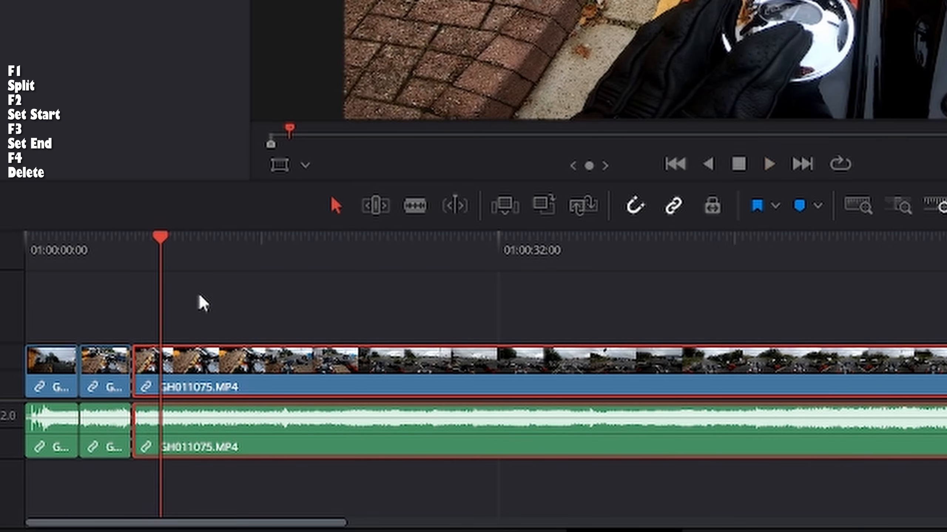
pyautogui.click(132, 236)
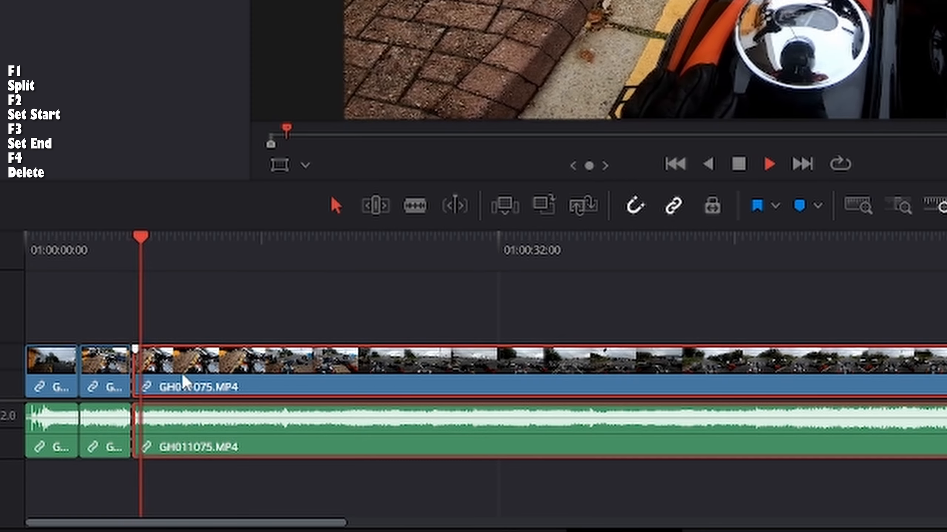
pyautogui.press('space')
pyautogui.press('F2')
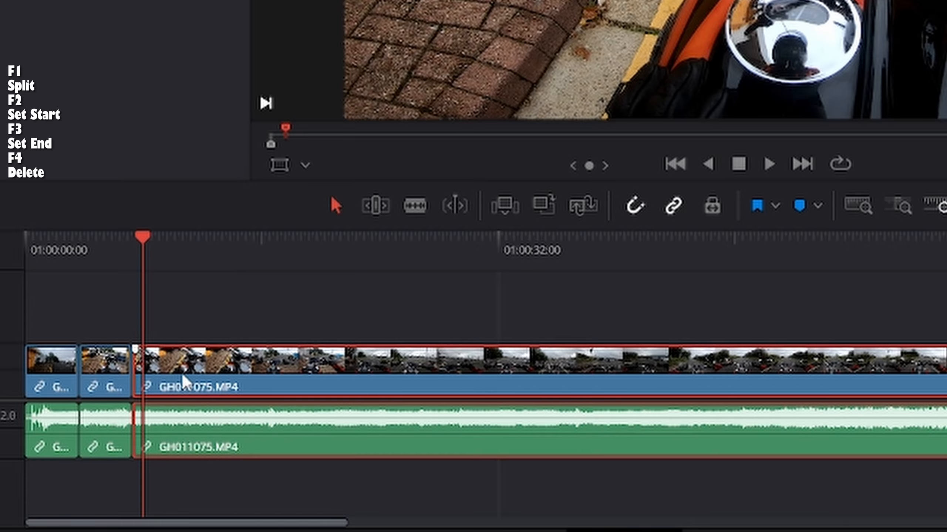
# Split the long clip at about 01:00:08.5 and ripple-trim the start of its remaining part to about 01:00:10.5
pyautogui.press('space')
pyautogui.press('F1')
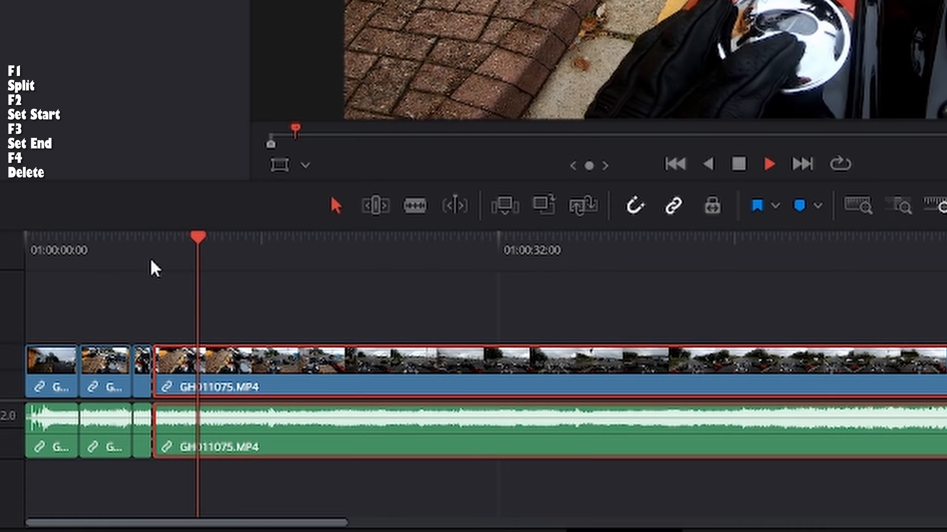
pyautogui.click(181, 254)
pyautogui.press('F2')
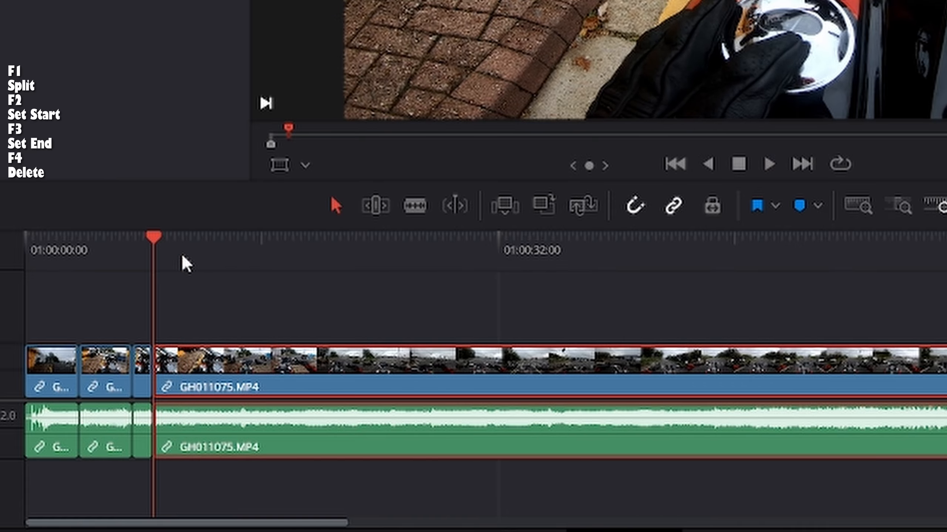
# Play on from the newest cut and split the long clip at about 01:00:12
pyautogui.press('space')
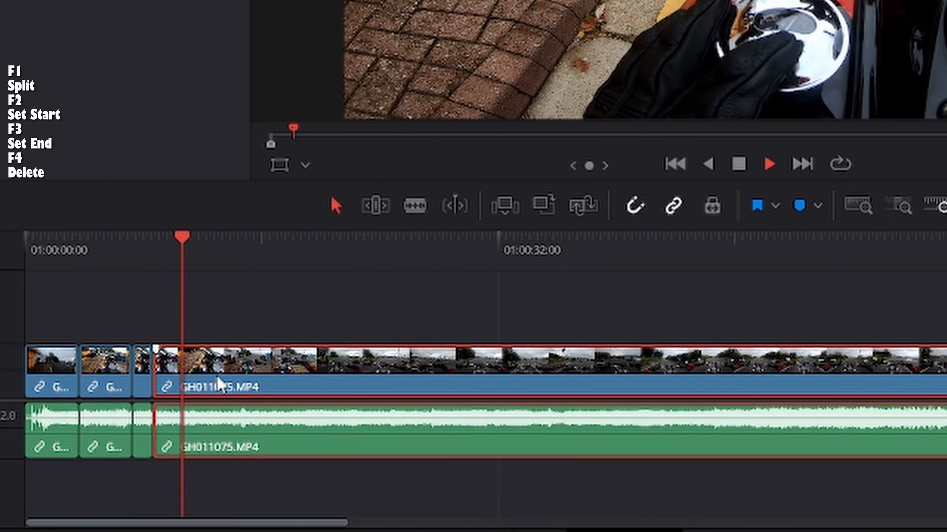
pyautogui.press('F1')
pyautogui.press('space')
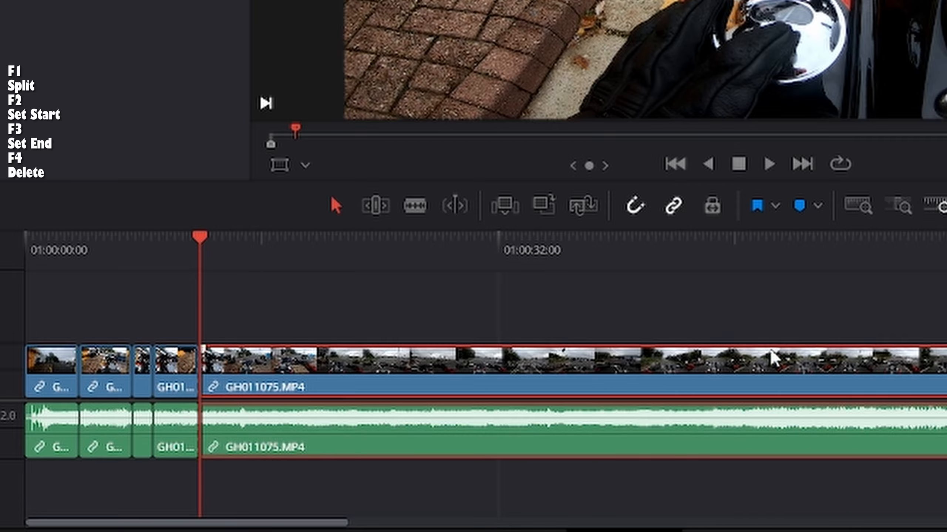
# Scrub back through the riding footage to before the bike leaves the forecourt, and ripple-trim the last clip's start to about 01:00:19
pyautogui.click(702, 258)
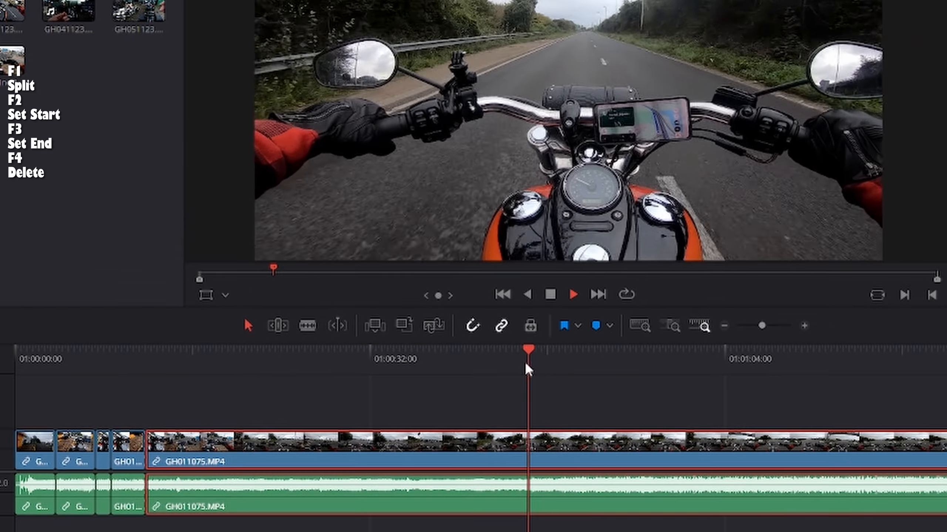
pyautogui.click(466, 364)
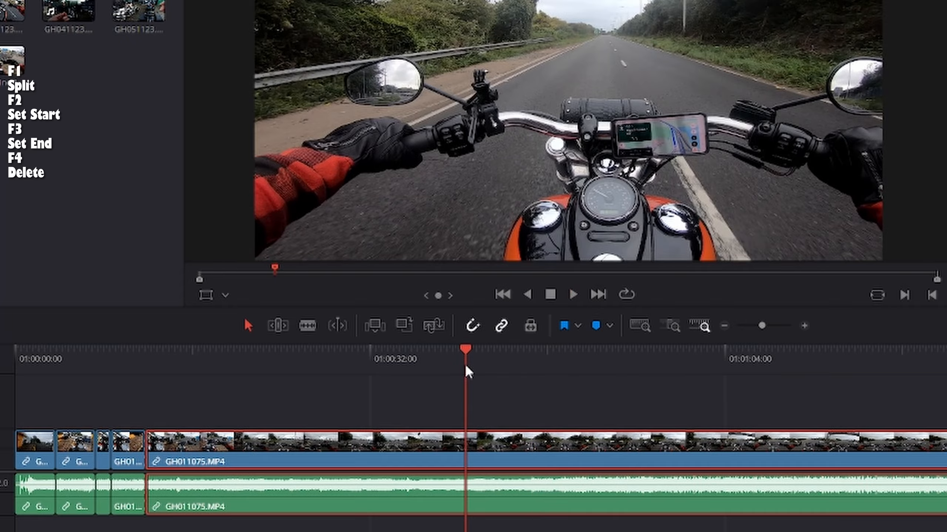
pyautogui.press('space')
pyautogui.click(407, 359)
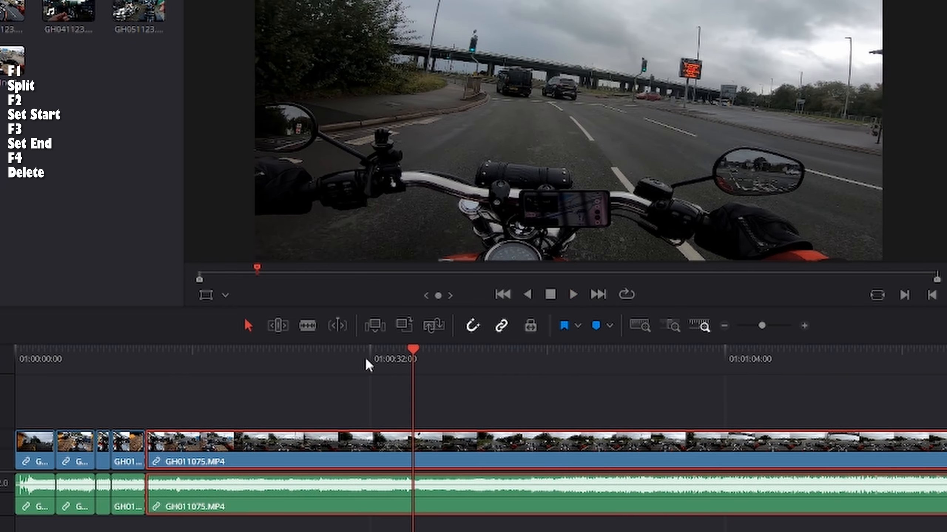
pyautogui.click(333, 359)
pyautogui.press('space')
pyautogui.click(242, 359)
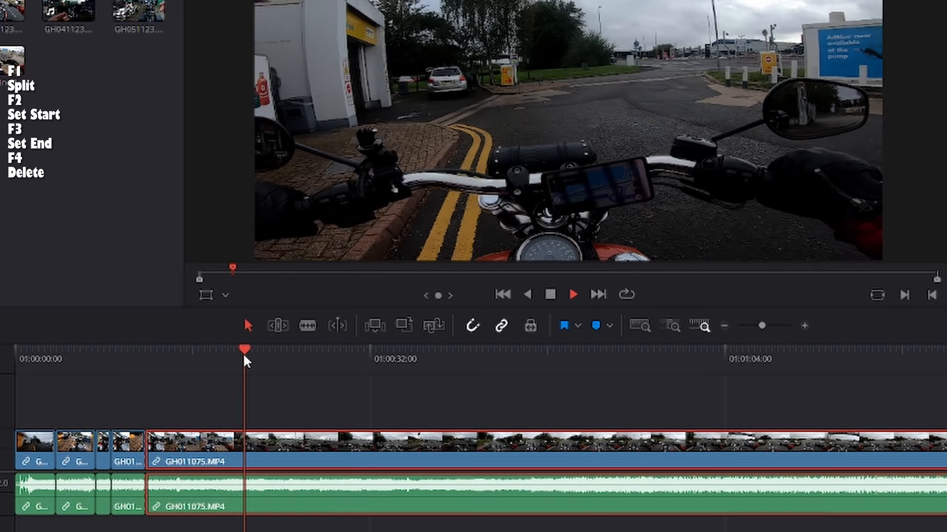
pyautogui.click(243, 358)
pyautogui.click(223, 358)
pyautogui.press('space')
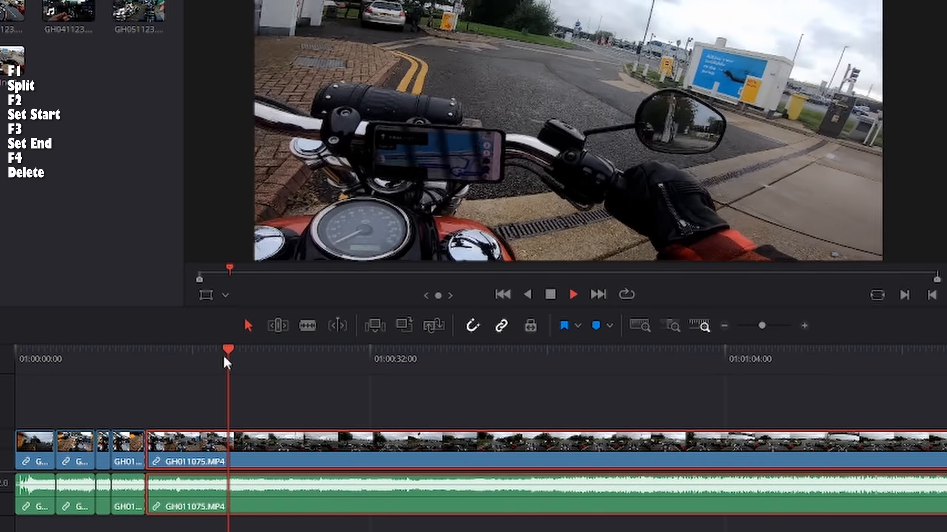
pyautogui.press('space')
pyautogui.click(224, 358)
pyautogui.press('F2')
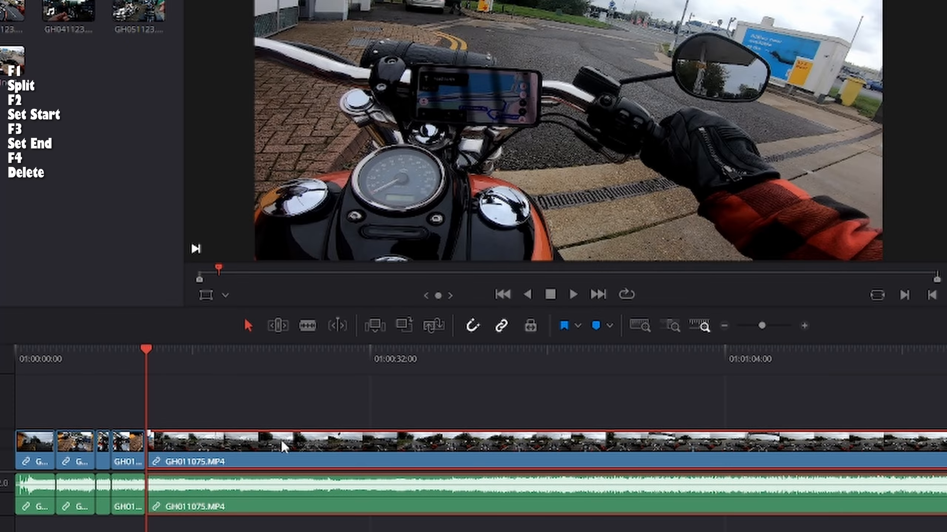
# Play the departure from the forecourt and split the clip at about 01:00:15
pyautogui.press('space')
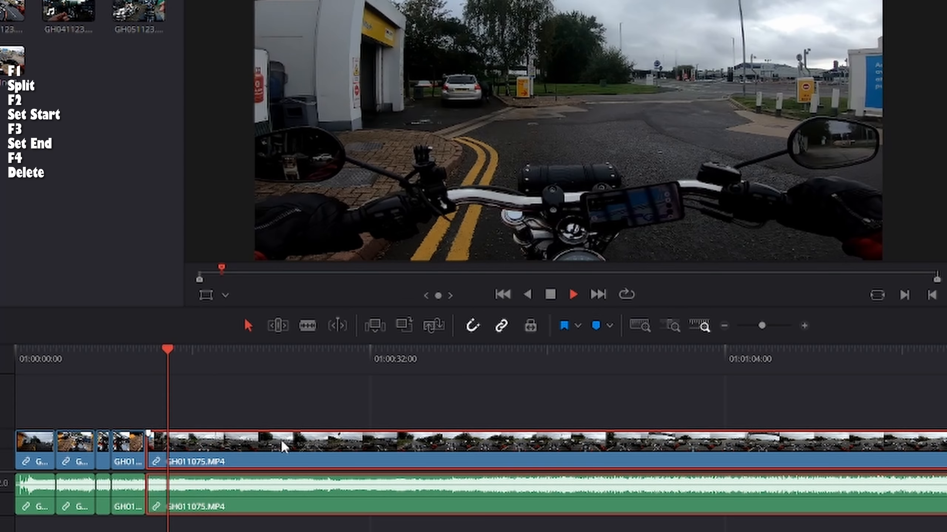
pyautogui.press('space')
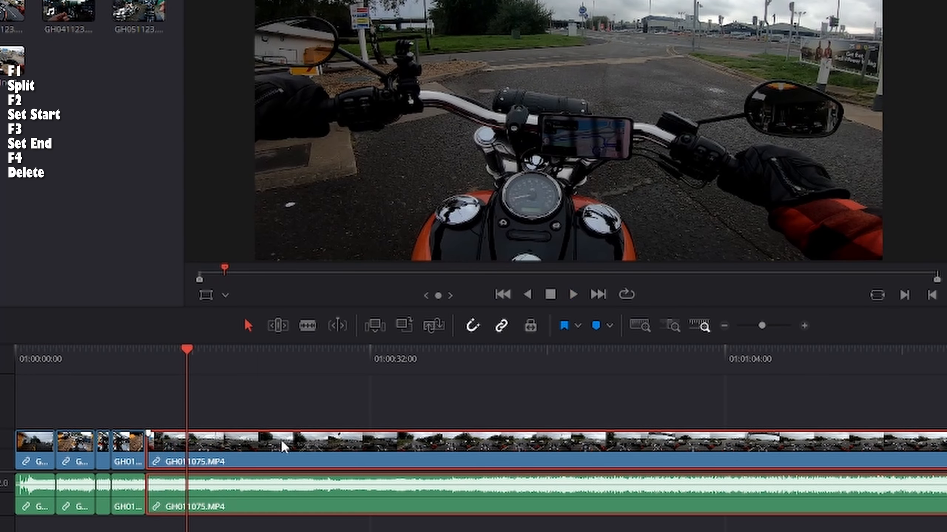
pyautogui.press('F1')
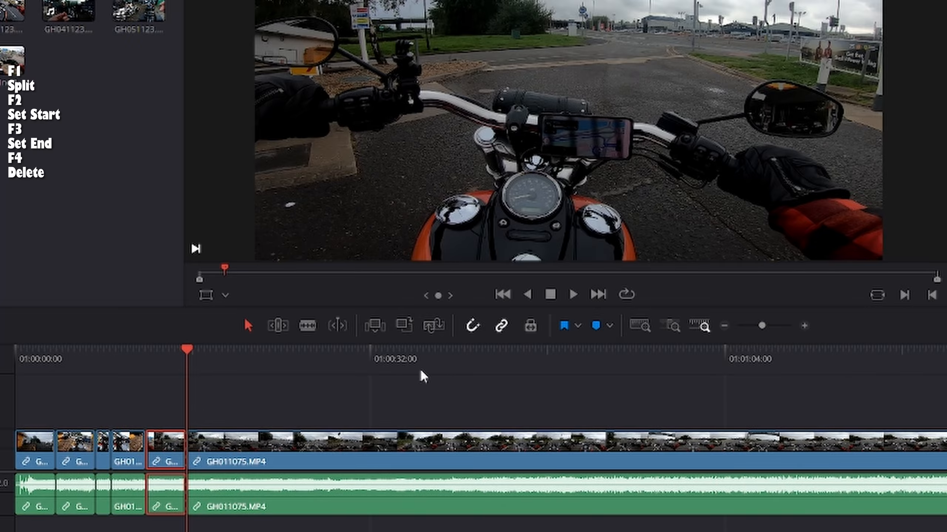
# Ripple-trim the last clip's start to about 01:00:52, play the result, and split it at about 01:00:21
pyautogui.click(480, 371)
pyautogui.click(513, 452)
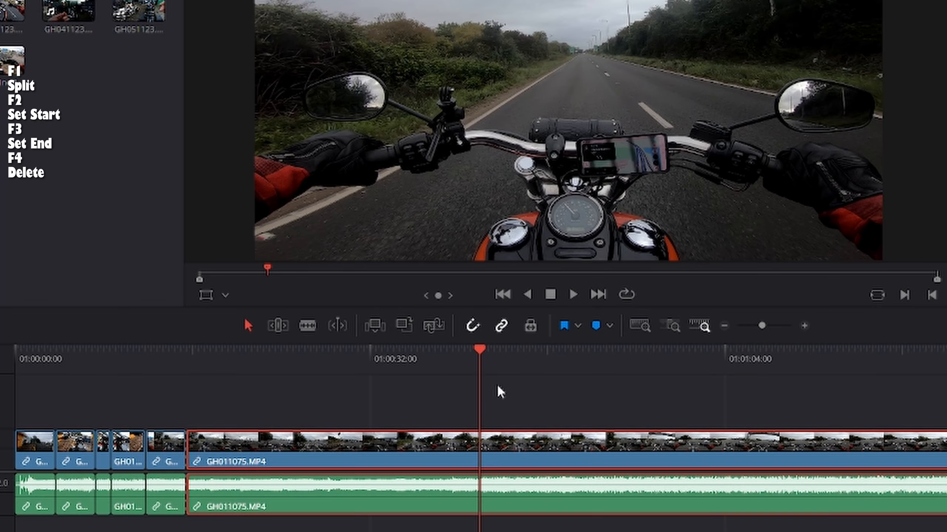
pyautogui.moveTo(497, 353); pyautogui.dragTo(560, 354)
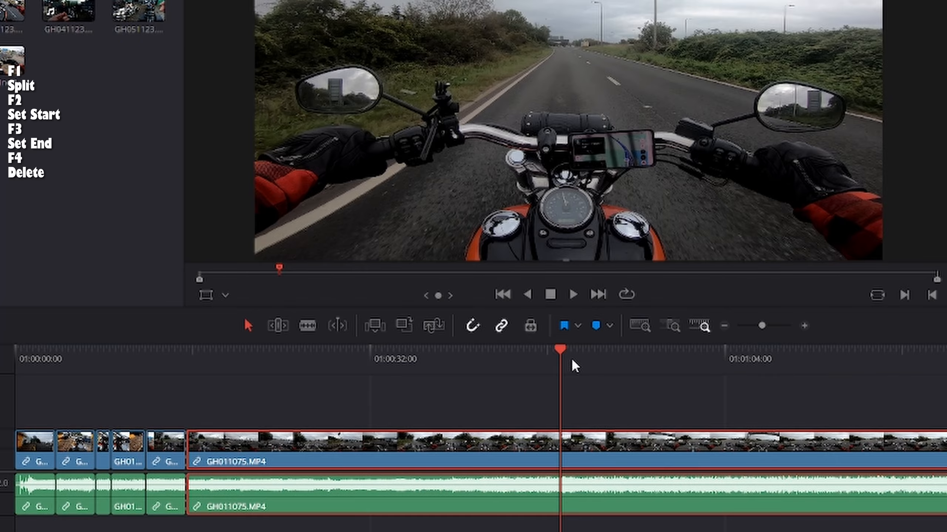
pyautogui.click(568, 359)
pyautogui.click(589, 359)
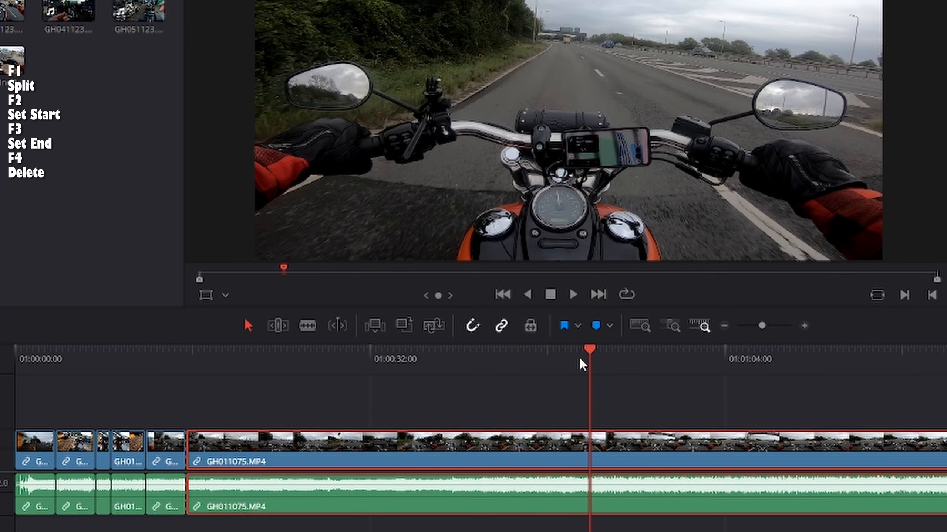
pyautogui.press('F2')
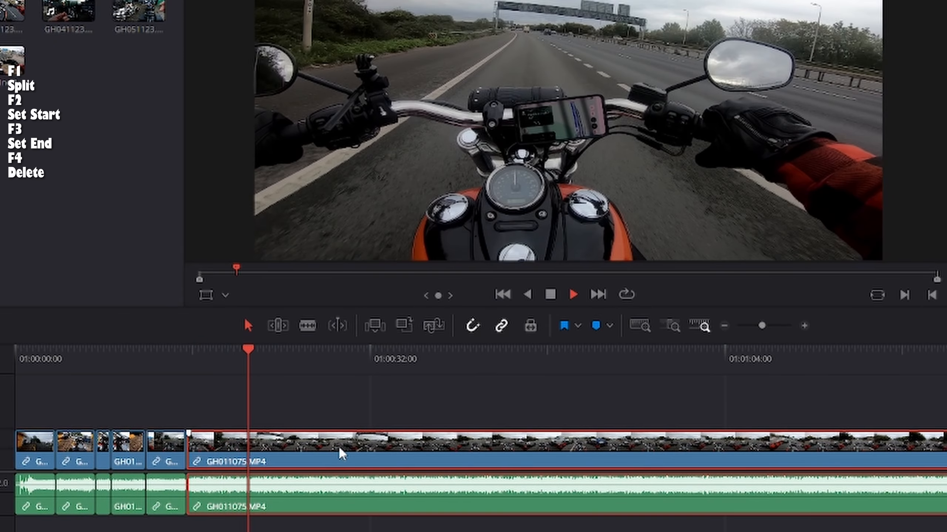
pyautogui.press('space')
pyautogui.press('F1')
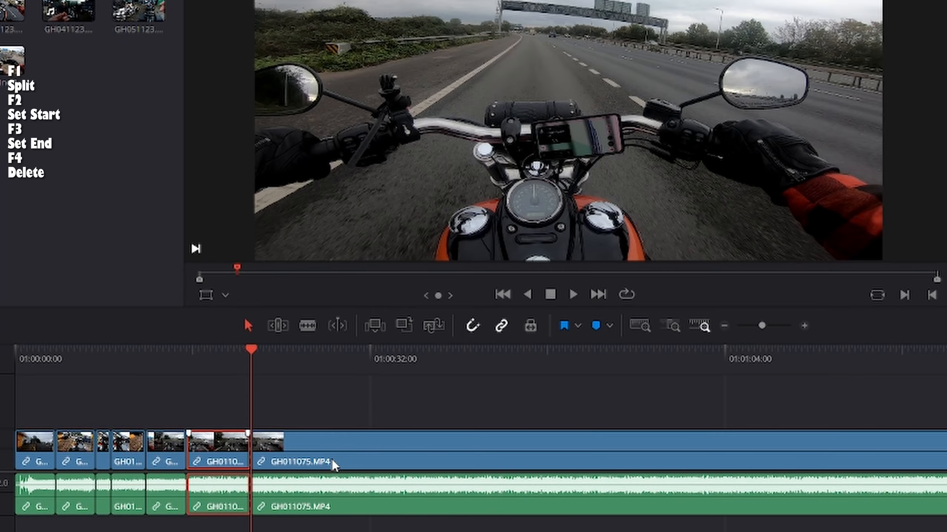
# Preview the last clip up to 01:00:25:29 with Audio 1 muted, view the whole timeline, and unmute the track
pyautogui.click(281, 356)
pyautogui.press('space')
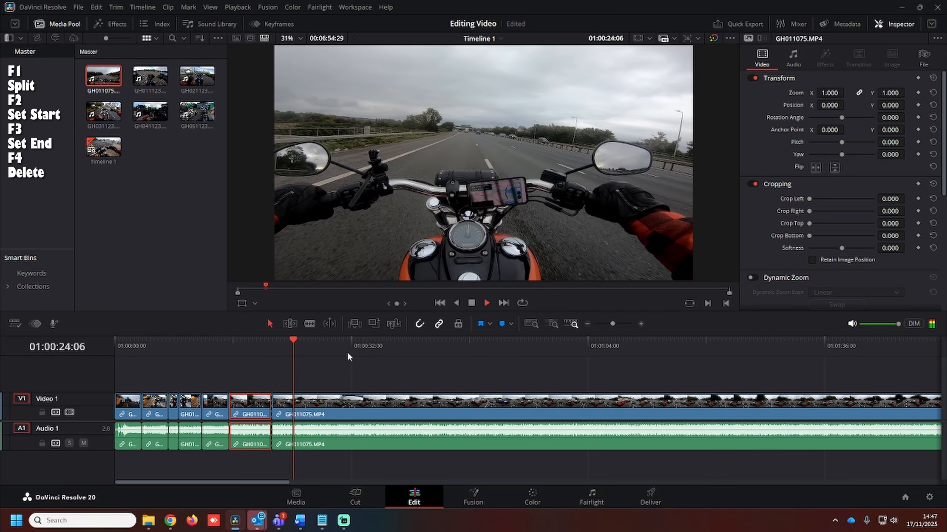
pyautogui.press('space')
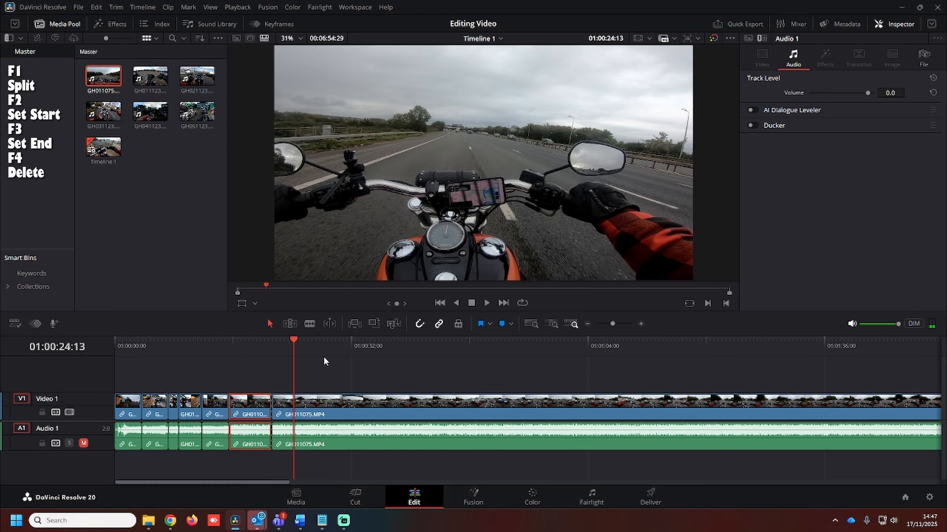
pyautogui.press('space')
pyautogui.press('space')
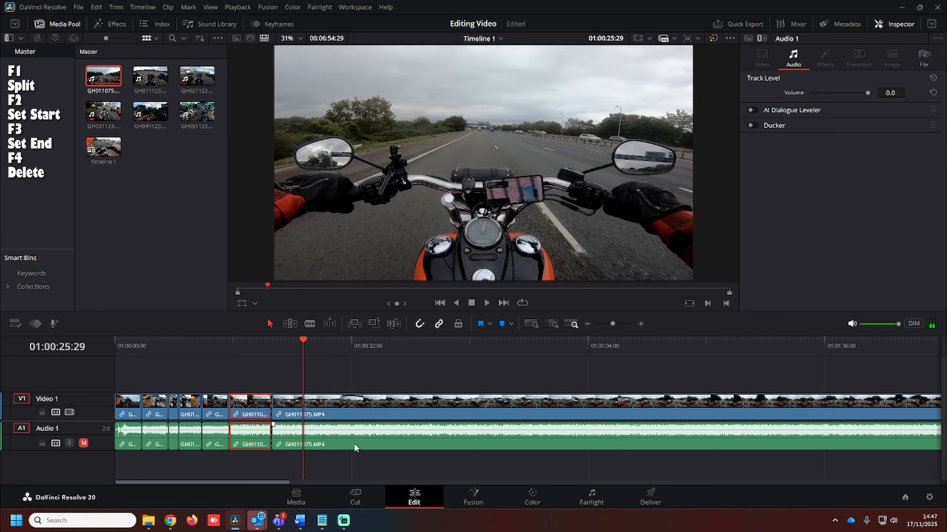
pyautogui.moveTo(272, 482); pyautogui.dragTo(289, 483)
pyautogui.click(588, 323)
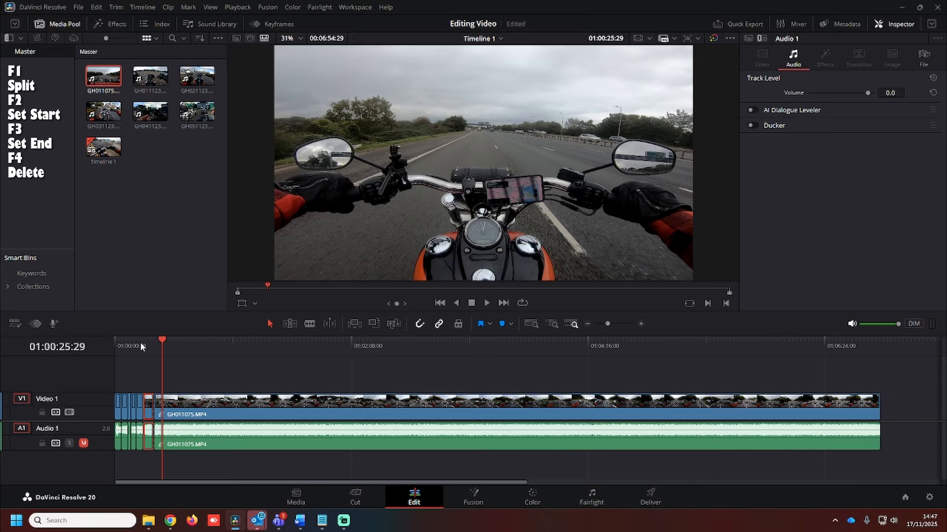
pyautogui.click(82, 443)
# Lower the audio volume of the last GH011075.MP4 clip to about -12 dB
pyautogui.click(639, 324)
pyautogui.click(640, 324)
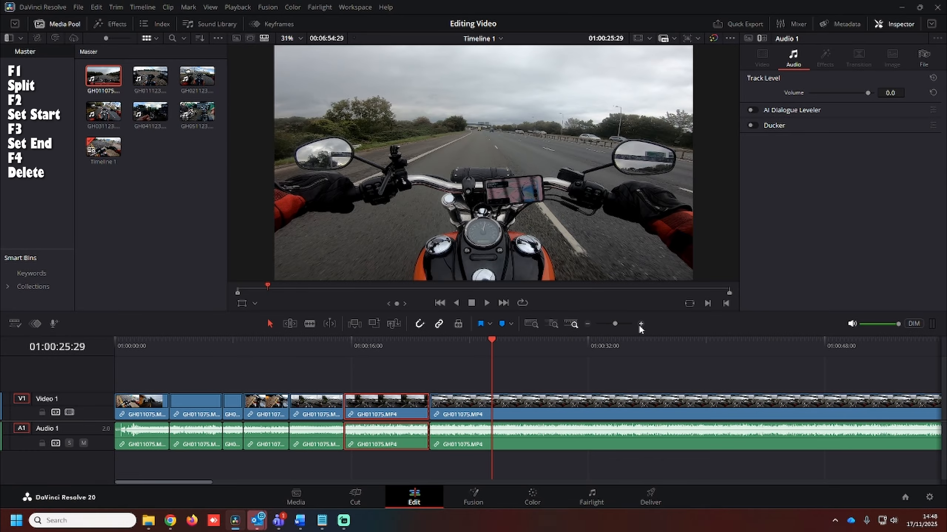
pyautogui.click(639, 324)
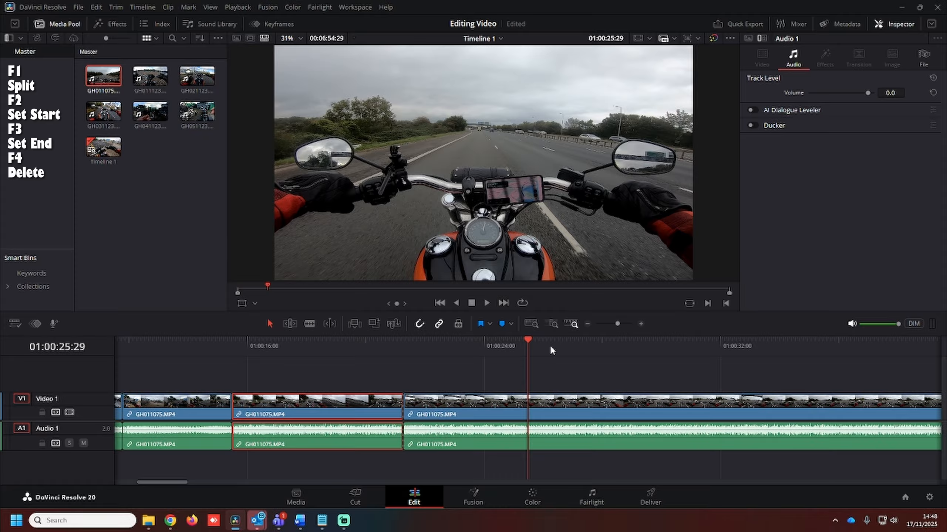
pyautogui.click(587, 323)
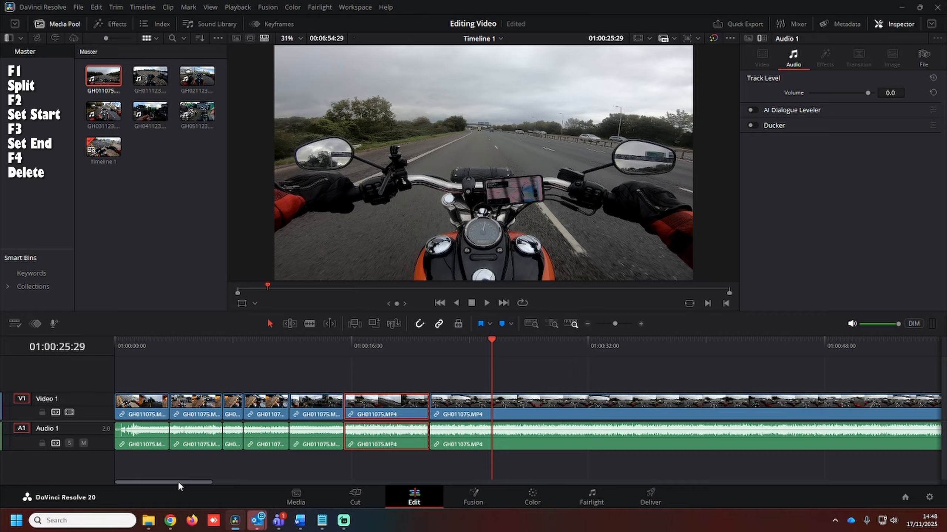
pyautogui.moveTo(180, 481); pyautogui.dragTo(203, 481)
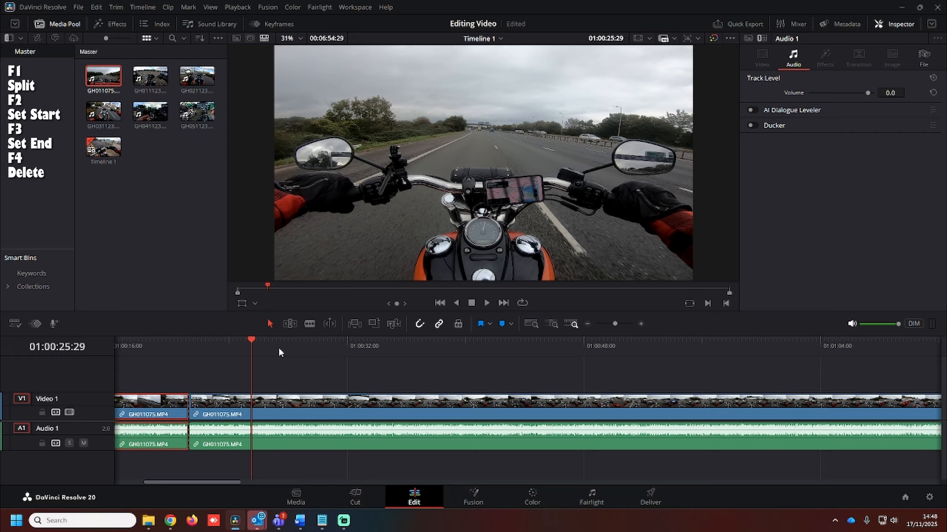
pyautogui.moveTo(274, 424); pyautogui.dragTo(273, 429)
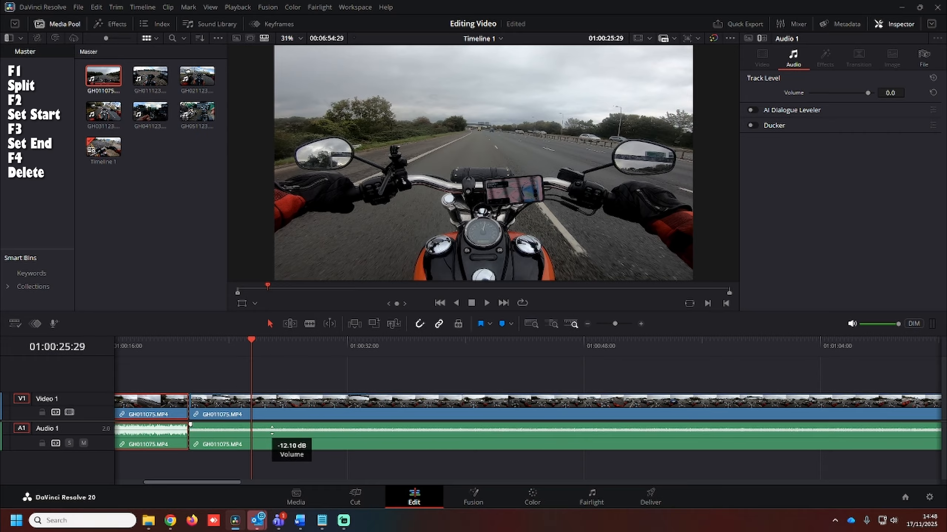
# Preview the last GH011075.MP4 clip up to 01:00:52:58 and ripple-trim its start to that frame
pyautogui.press('space')
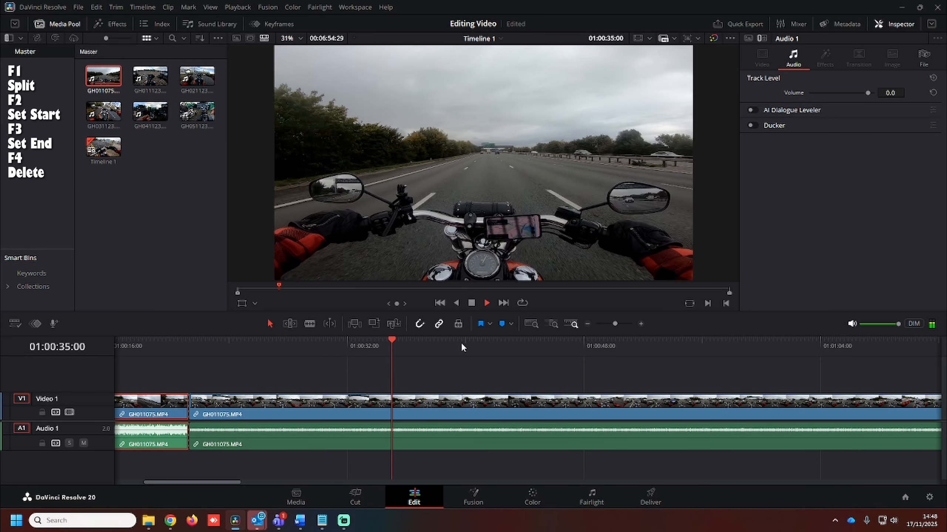
pyautogui.click(523, 342)
pyautogui.press('space')
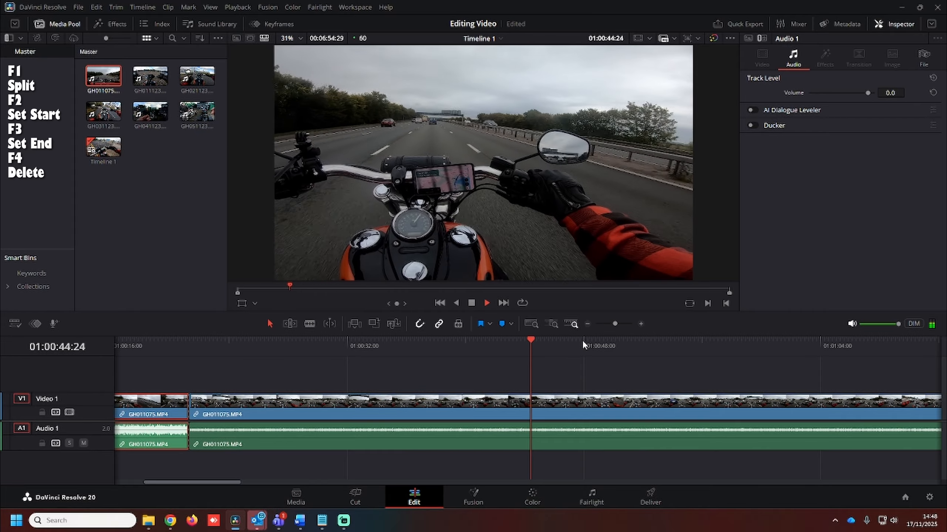
pyautogui.press('space')
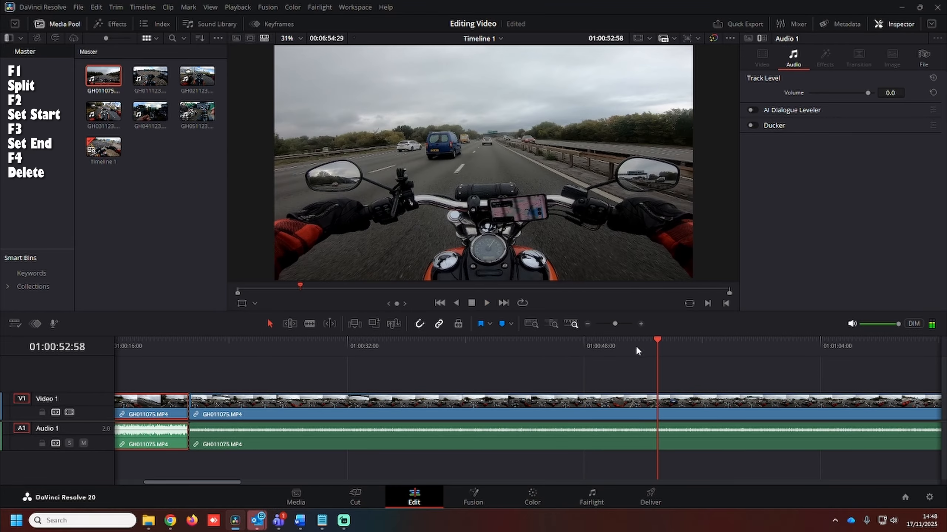
pyautogui.click(660, 397)
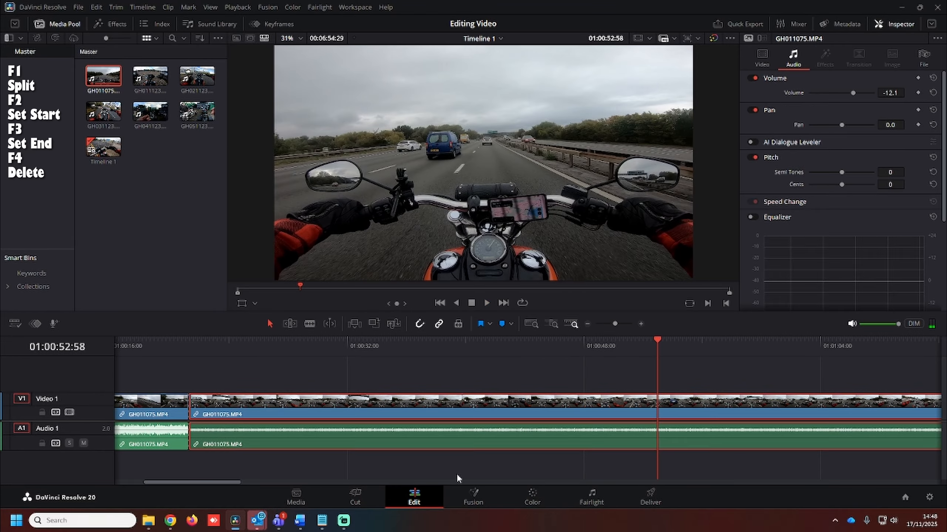
pyautogui.press('F2')
pyautogui.moveTo(196, 484); pyautogui.dragTo(202, 484)
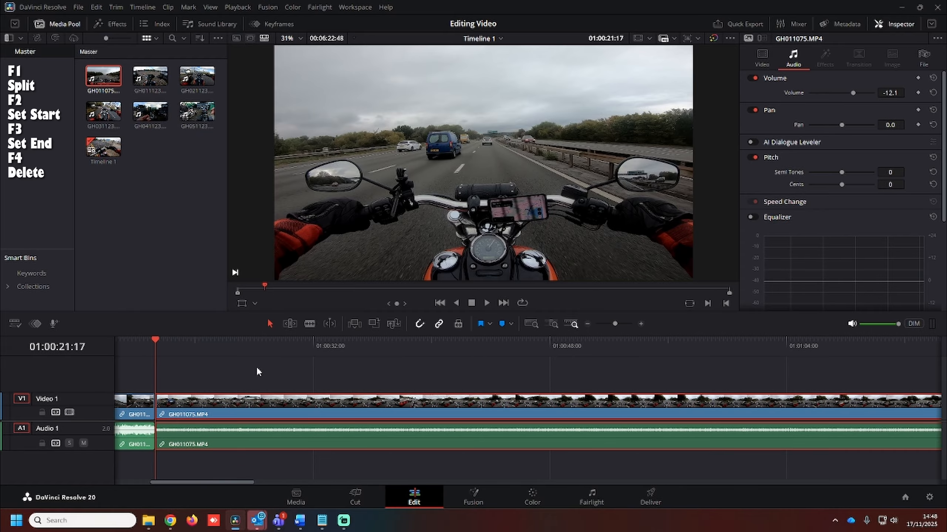
# Play the trimmed clip up to the overhead gantry and split it at 01:00:27:56
pyautogui.press('space')
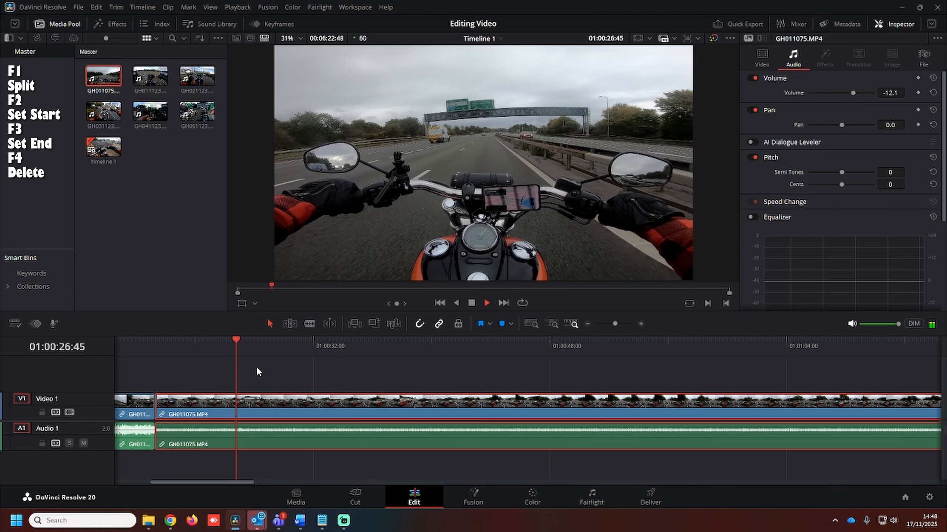
pyautogui.press('space')
pyautogui.press('F1')
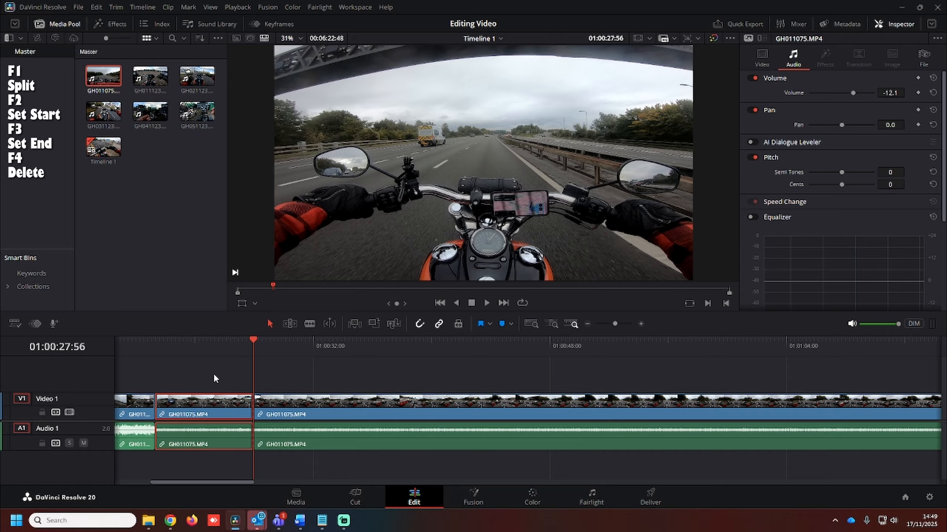
# Open a gap before the last clip to expose the preceding clip's end edge, and close the gap again
pyautogui.moveTo(276, 405); pyautogui.dragTo(324, 406)
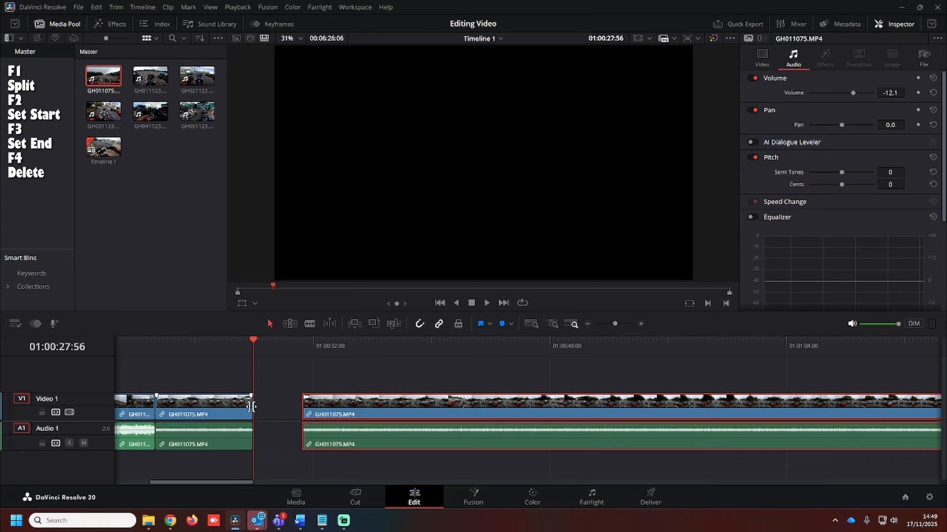
pyautogui.moveTo(252, 407)
pyautogui.mouseDown()
pyautogui.moveTo(211, 405)
pyautogui.moveTo(272, 405)
pyautogui.moveTo(253, 404)
pyautogui.mouseUp()
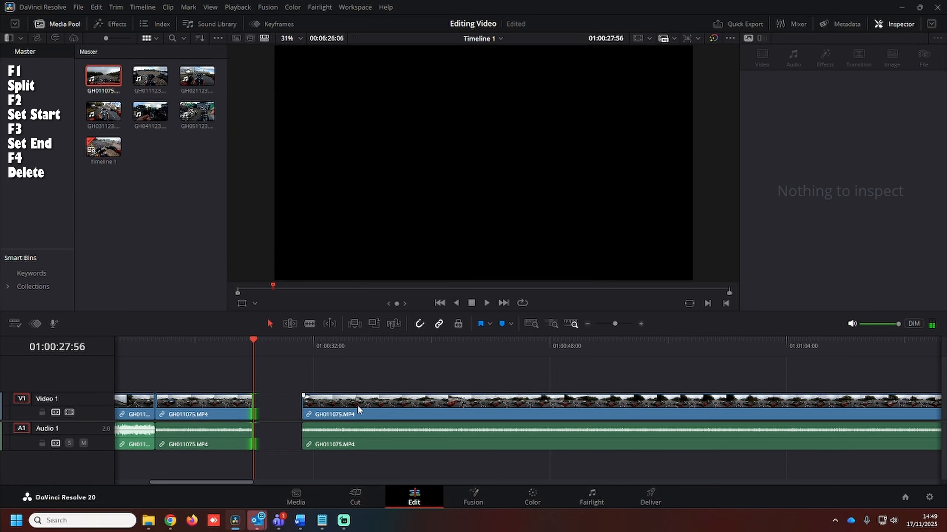
pyautogui.moveTo(334, 416); pyautogui.dragTo(285, 415)
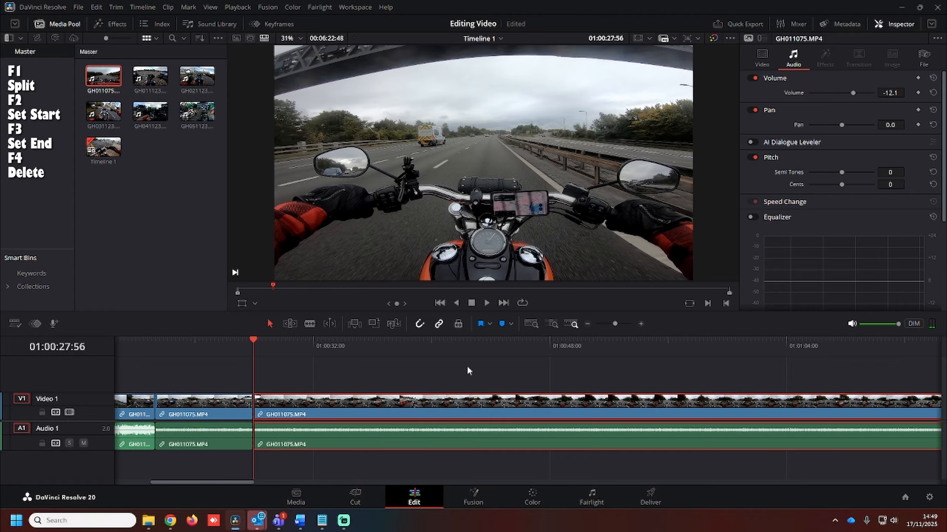
# Skim through the last clip to about 01:01:43 and ripple-trim its start to that point
pyautogui.click(334, 349)
pyautogui.press('space')
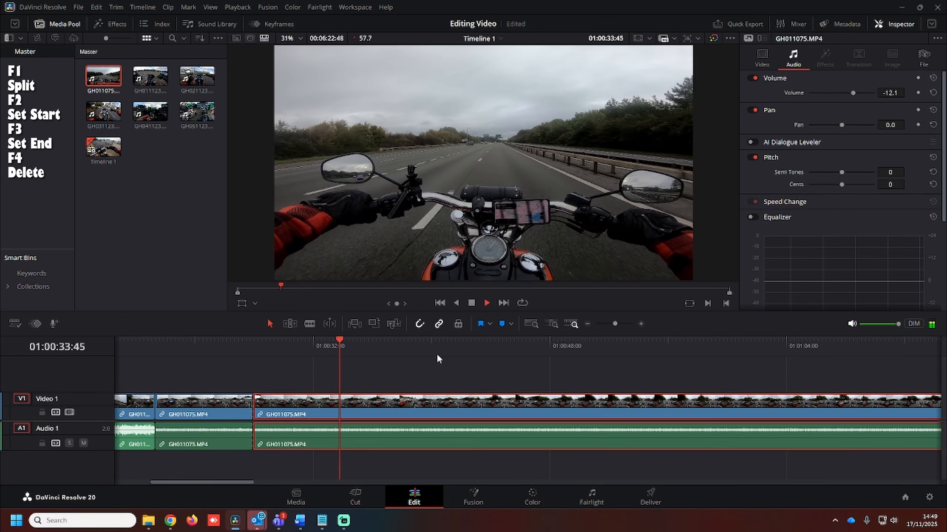
pyautogui.click(436, 351)
pyautogui.click(481, 347)
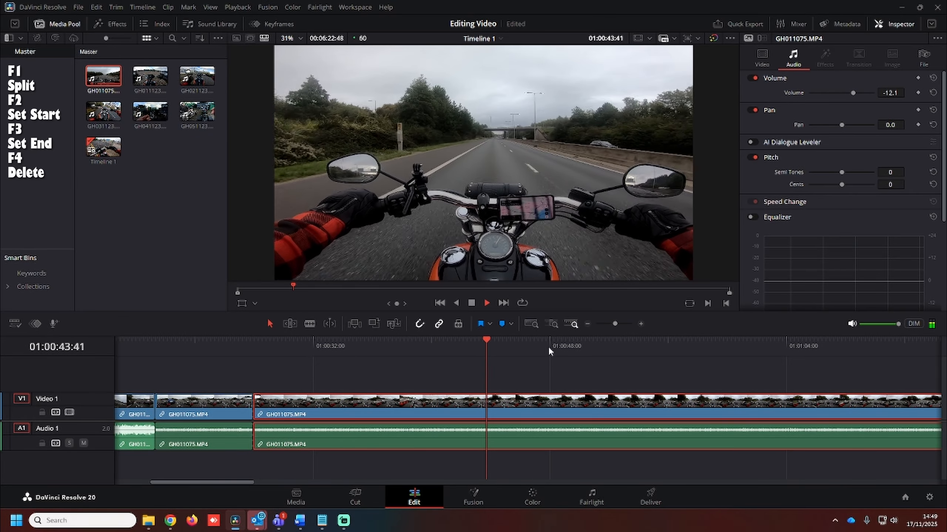
pyautogui.click(549, 347)
pyautogui.click(661, 347)
pyautogui.click(742, 346)
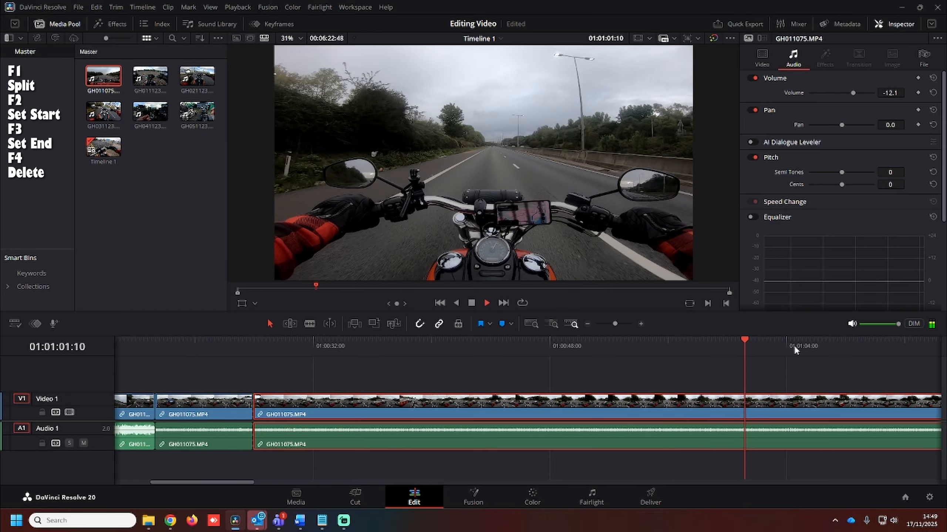
pyautogui.click(806, 347)
pyautogui.click(588, 323)
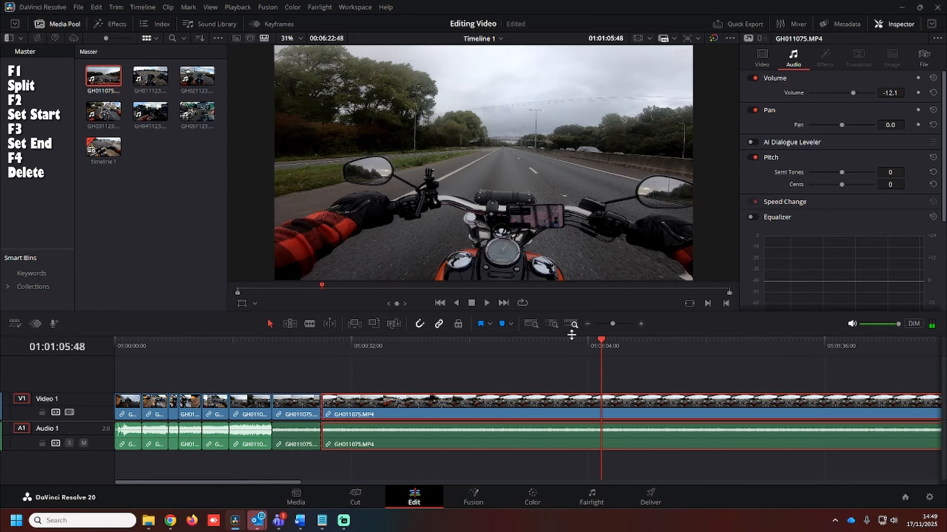
pyautogui.moveTo(271, 483); pyautogui.dragTo(331, 482)
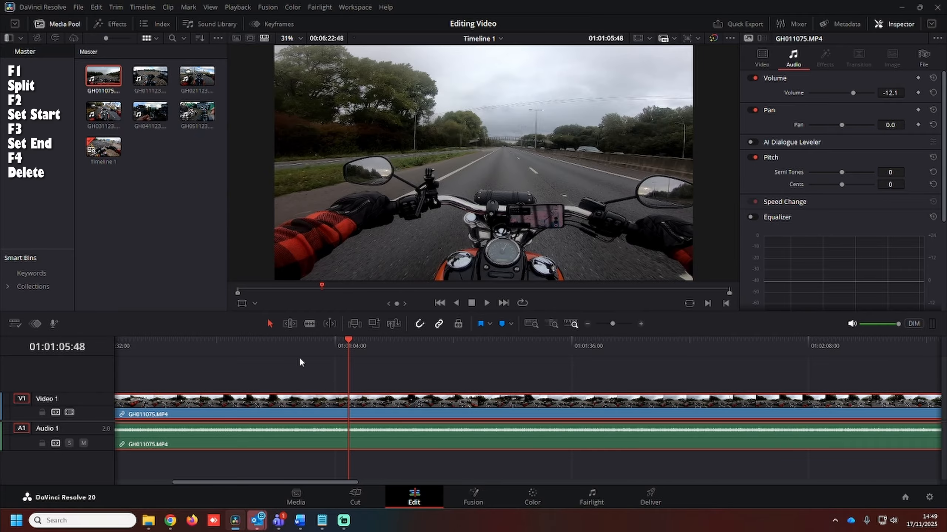
pyautogui.click(624, 345)
pyautogui.press('F4')
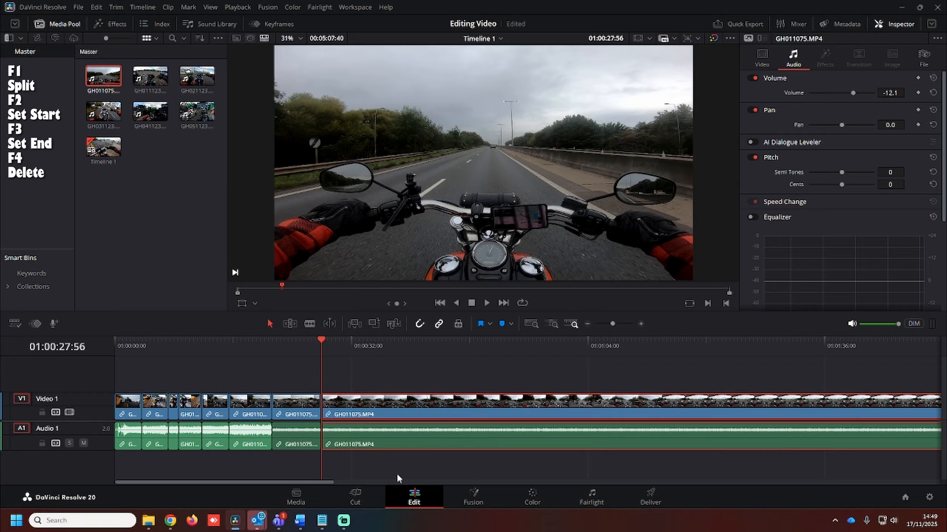
# Play the last clip from its new start and split it at 01:00:32:46
pyautogui.press('space')
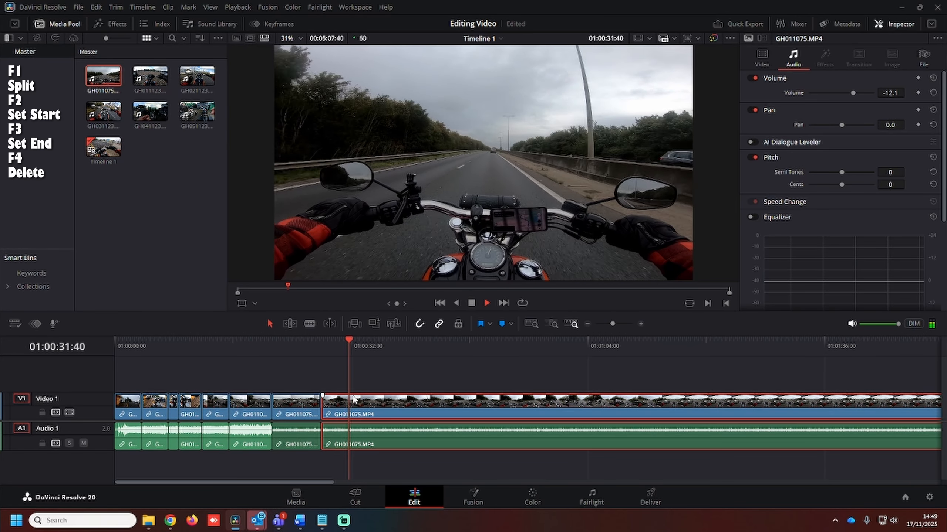
pyautogui.press('space')
pyautogui.press('F1')
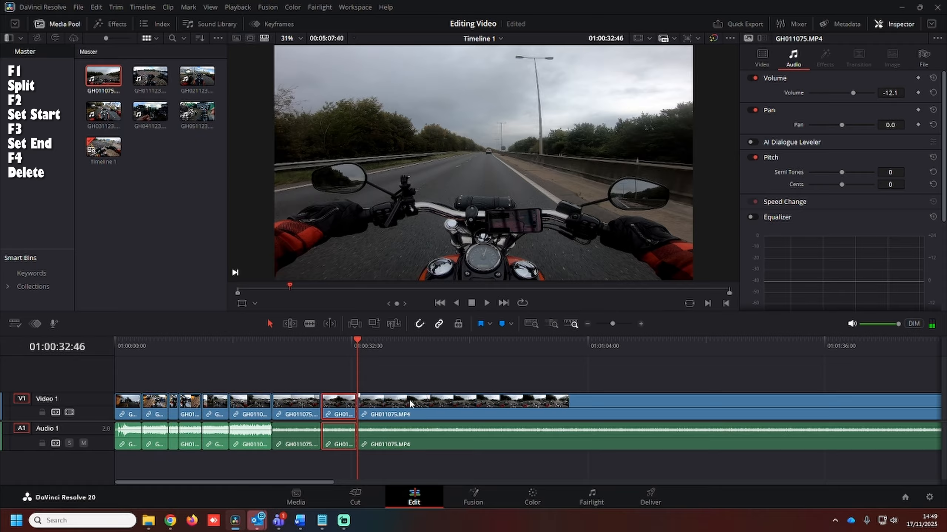
# Review the cut from about 01:00:13 and ripple-trim the end of the motorway-joining clip to 01:00:19:56
pyautogui.moveTo(357, 340); pyautogui.dragTo(214, 344)
pyautogui.press('space')
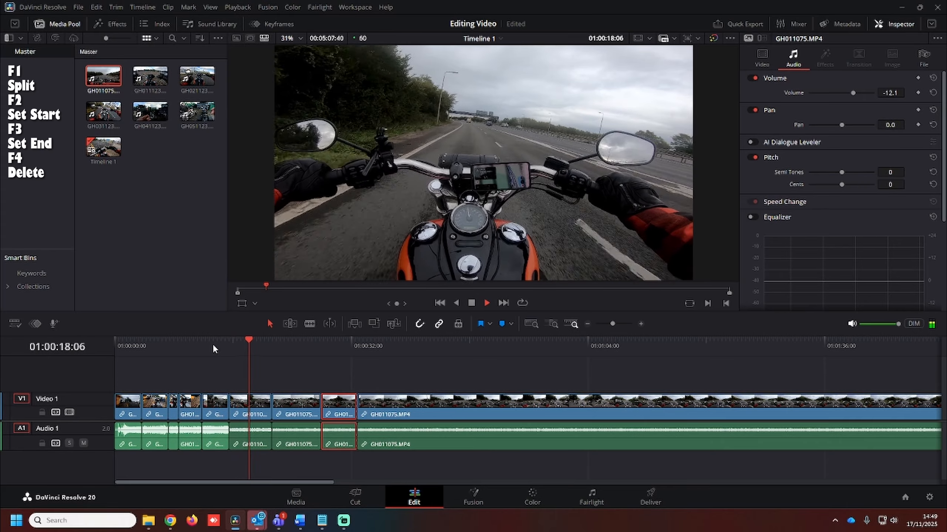
pyautogui.press('space')
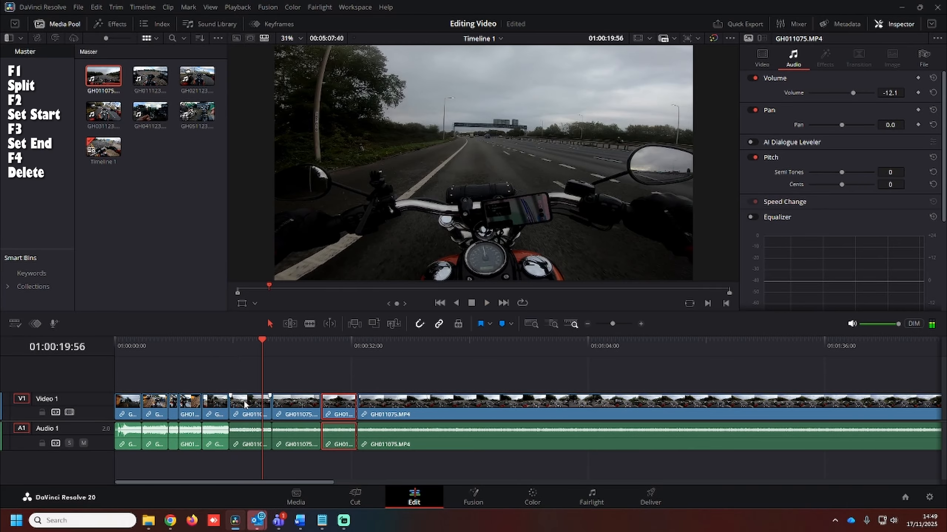
pyautogui.click(246, 405)
pyautogui.press('F3')
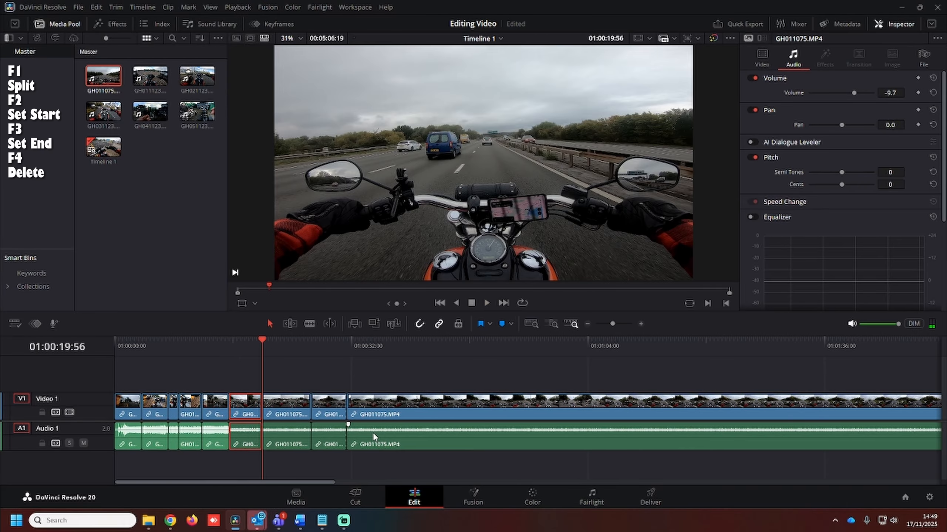
# Play the following blue-van clip and ripple-trim its end to 01:00:24:42
pyautogui.press('space')
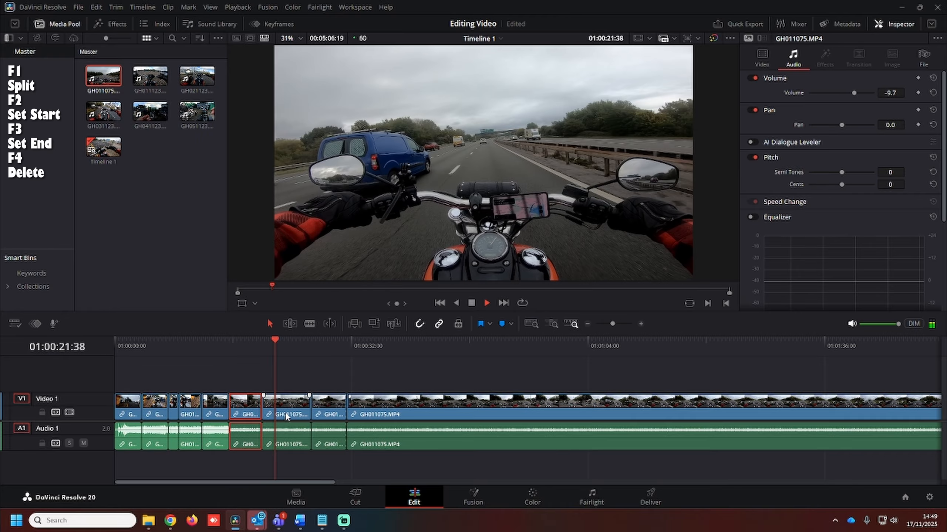
pyautogui.click(287, 414)
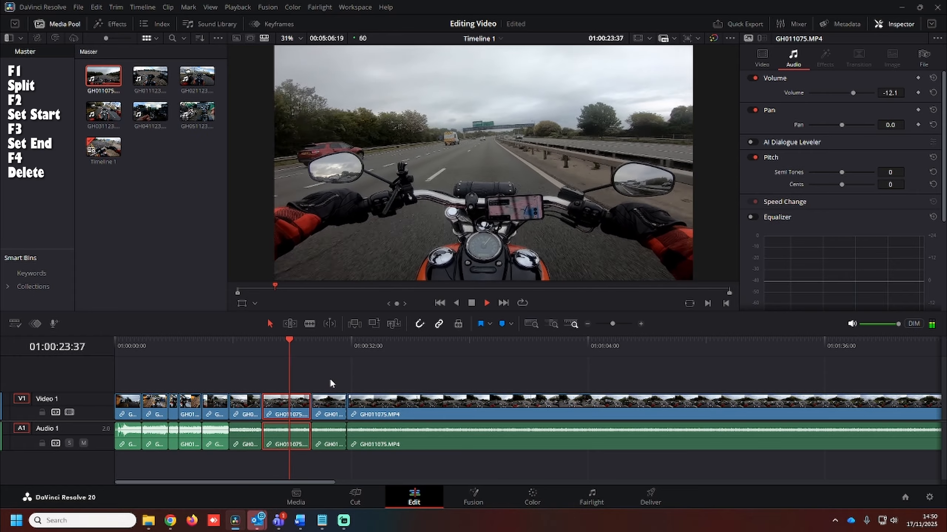
pyautogui.press('space')
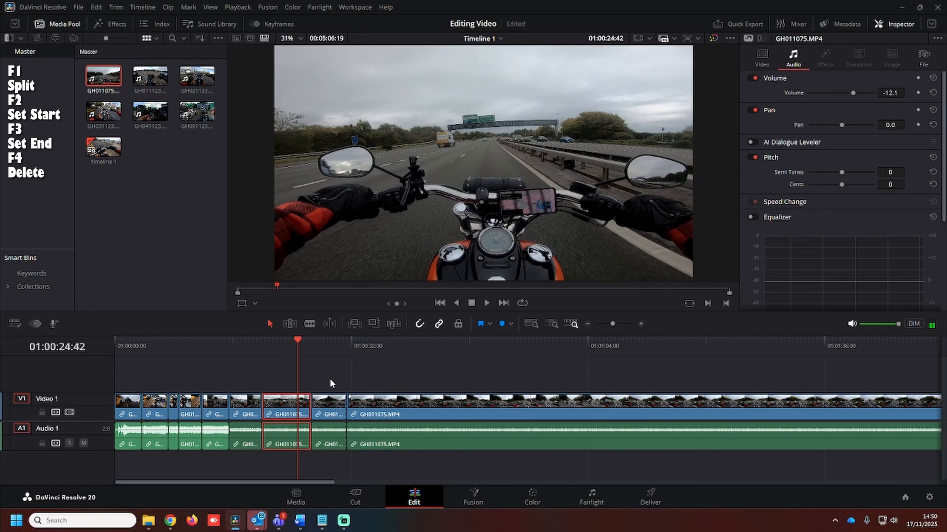
pyautogui.press('F3')
# Play the short clip after the blue-van shot and ripple-delete it
pyautogui.press('space')
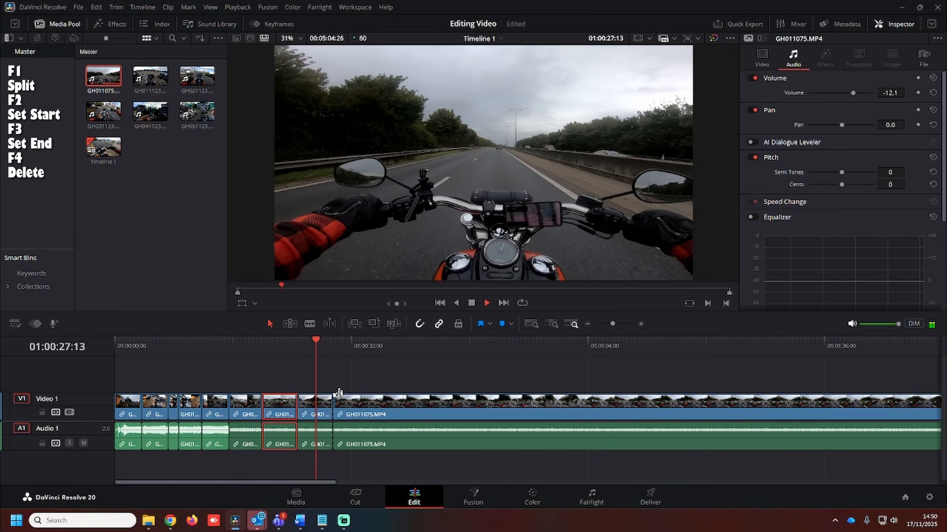
pyautogui.press('space')
pyautogui.click(314, 411)
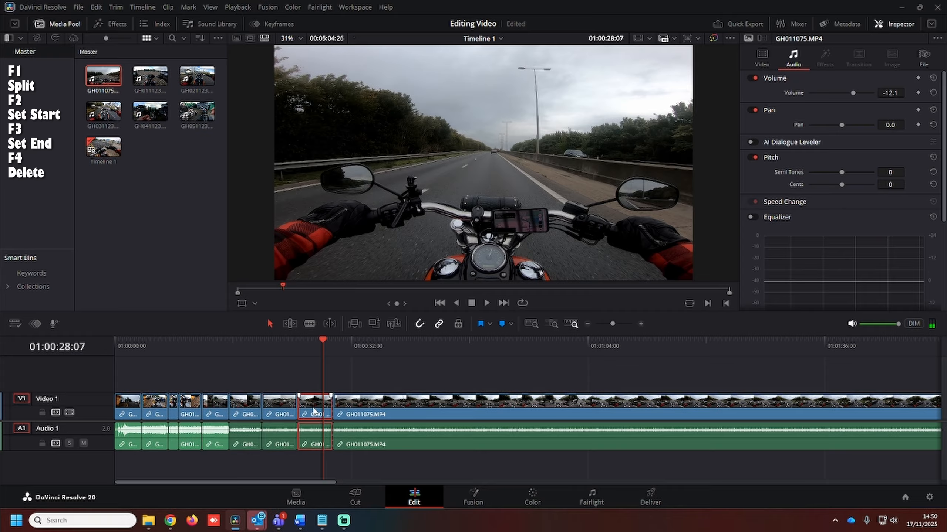
pyautogui.press('Delete')
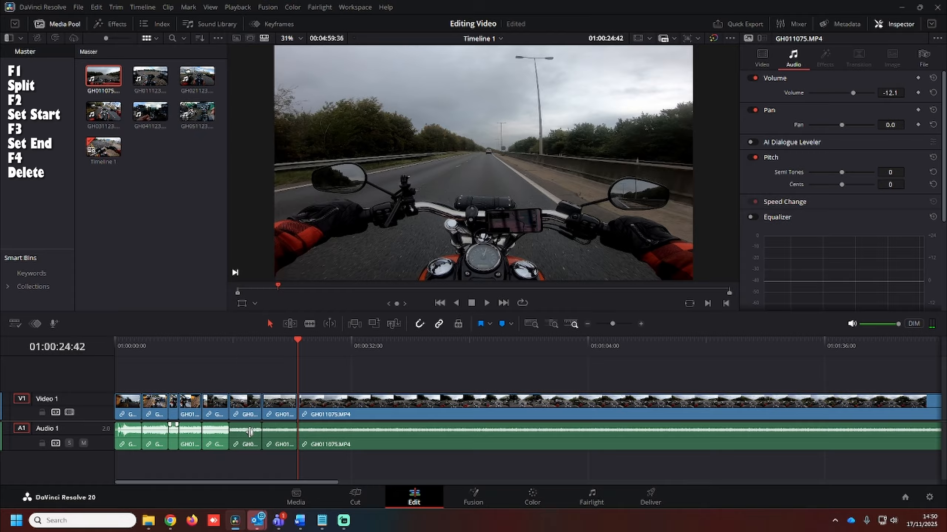
# Skim the last clip to the grey car being passed and ripple-trim its start to 01:00:59:06
pyautogui.click(385, 343)
pyautogui.click(465, 347)
pyautogui.click(513, 344)
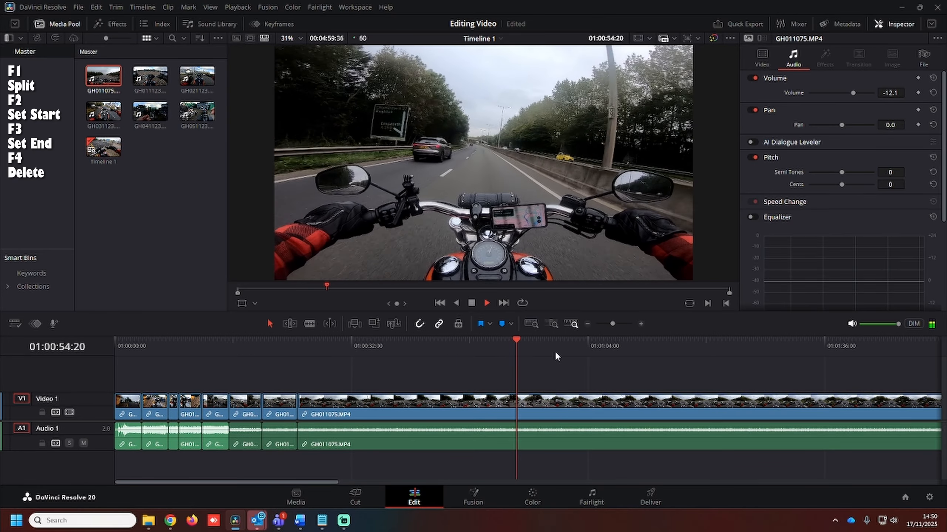
pyautogui.click(556, 349)
pyautogui.click(535, 343)
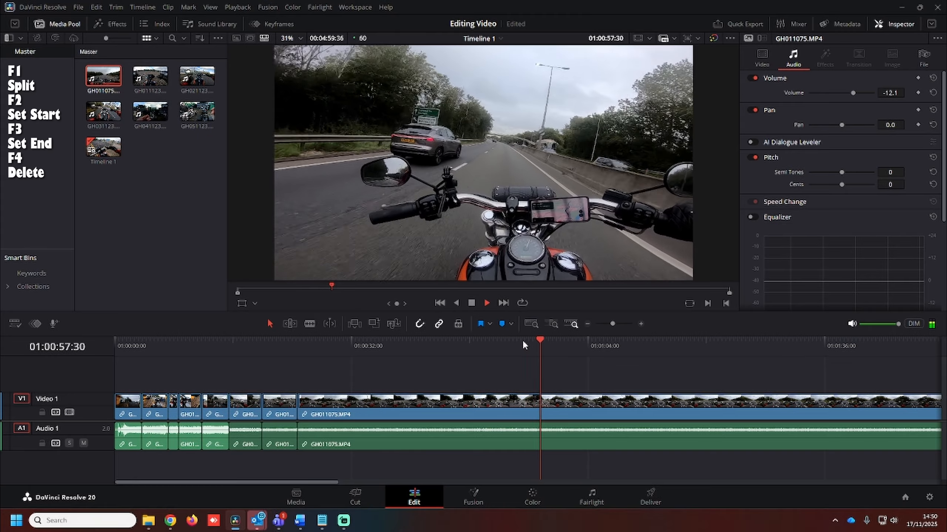
pyautogui.press('space')
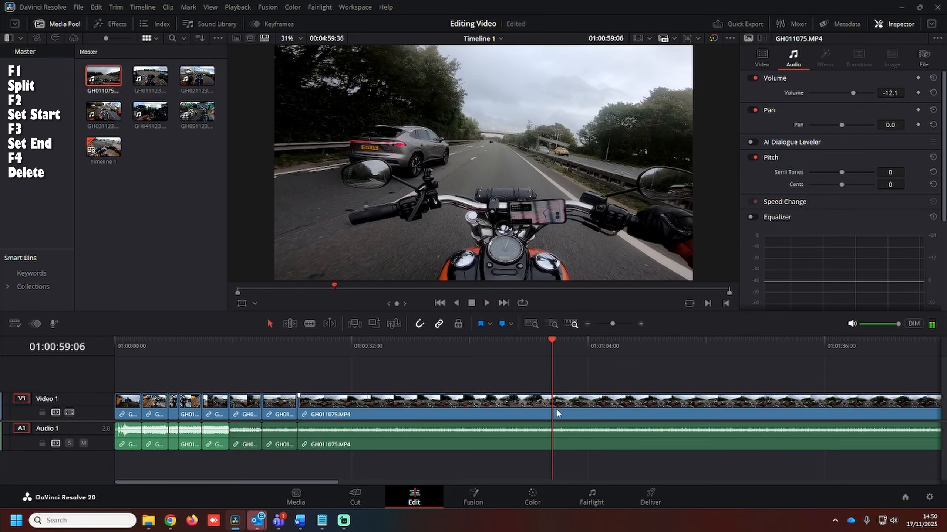
pyautogui.press('F2')
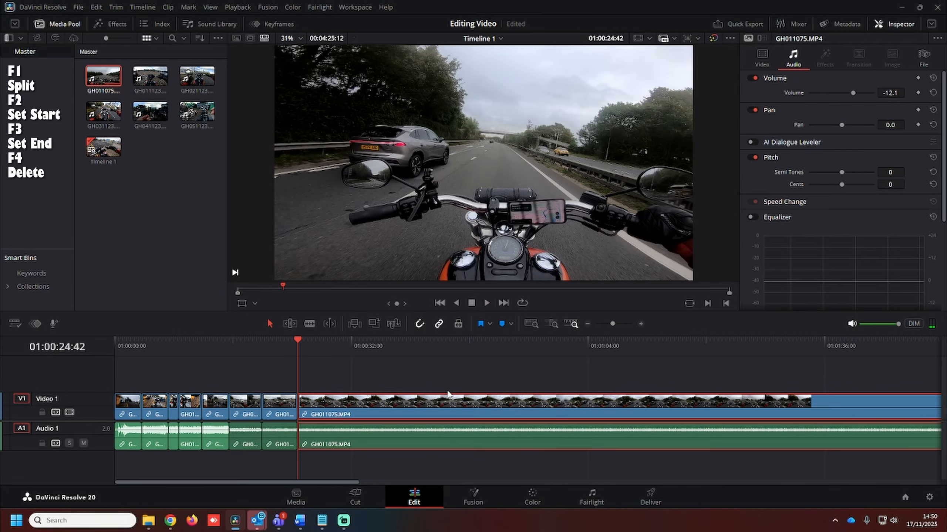
# Play the grey-car shot and split the clip at 01:00:28:08
pyautogui.moveTo(333, 402)
pyautogui.mouseDown()
pyautogui.moveTo(345, 405)
pyautogui.moveTo(301, 404)
pyautogui.moveTo(338, 410)
pyautogui.mouseUp()
pyautogui.press('space')
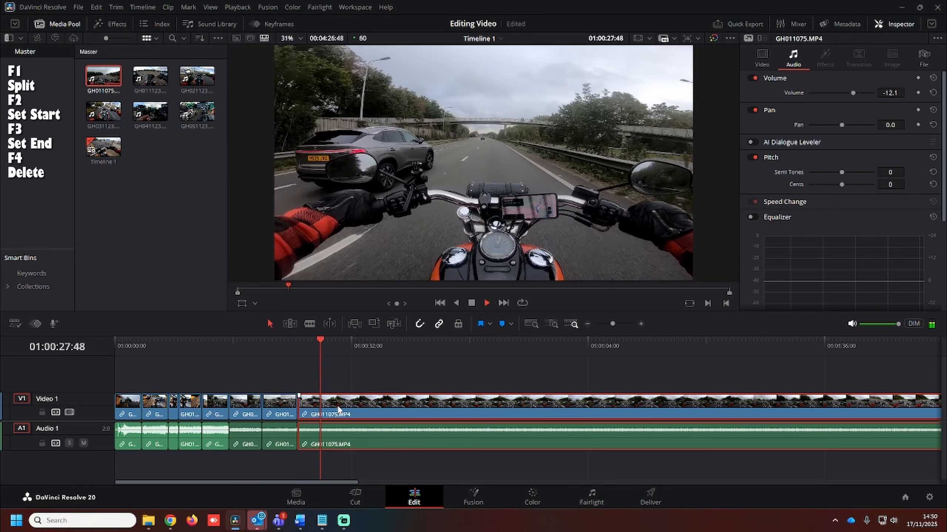
pyautogui.press('space')
pyautogui.press('F1')
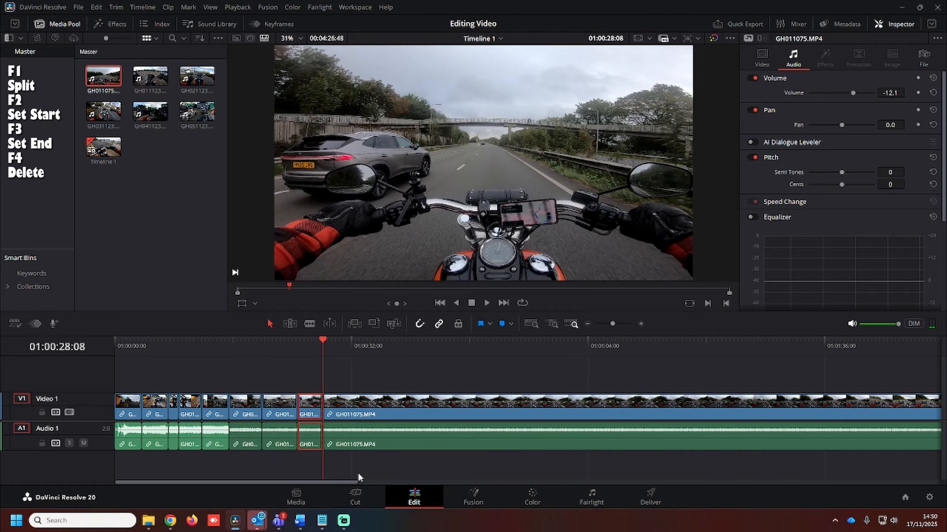
# Skim ahead in the last clip on the timeline and split it at 01:00:47:04
pyautogui.click(392, 344)
pyautogui.click(462, 341)
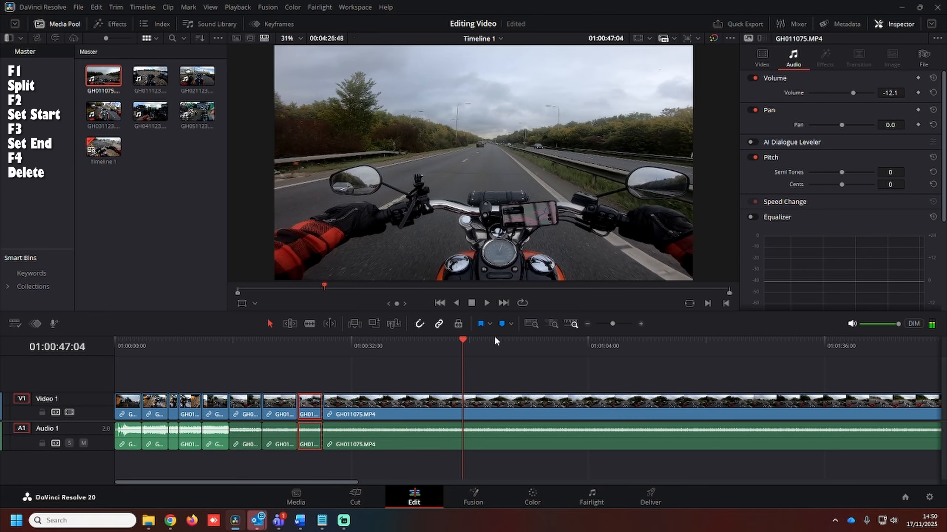
pyautogui.click(482, 414)
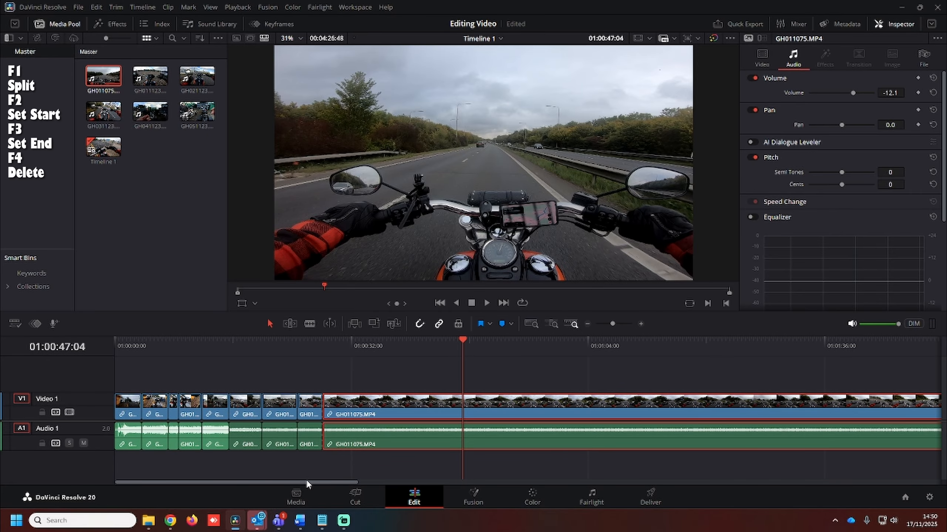
pyautogui.moveTo(306, 482); pyautogui.dragTo(367, 483)
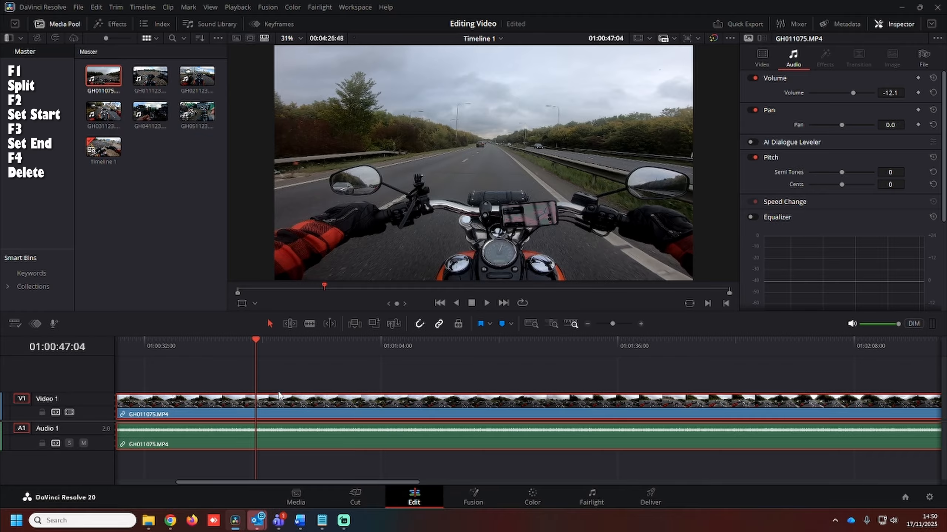
pyautogui.press('F1')
# Ripple-trim the start of the last clip to 01:00:52:32
pyautogui.click(296, 353)
pyautogui.click(322, 410)
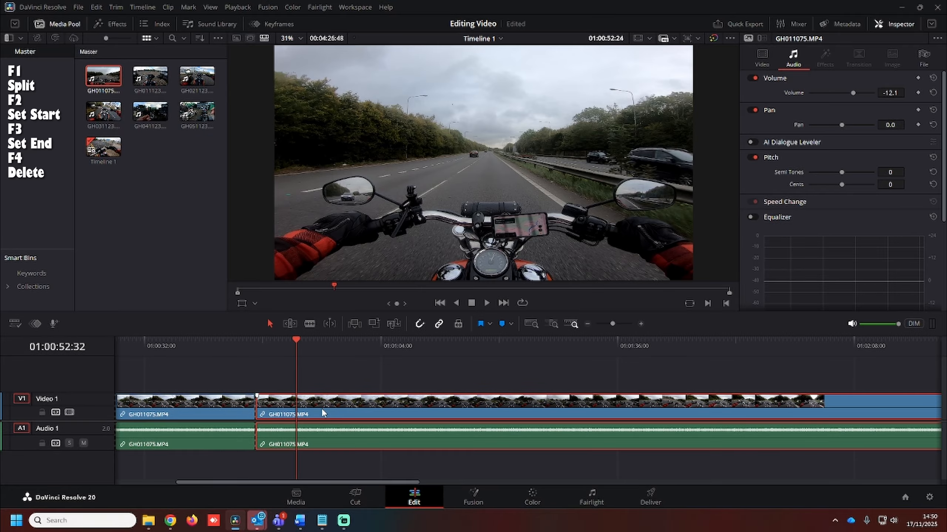
pyautogui.press('F2')
# Split the last clip at 01:01:05:28 and ripple-trim the end of its first part to 01:00:52:56
pyautogui.click(392, 356)
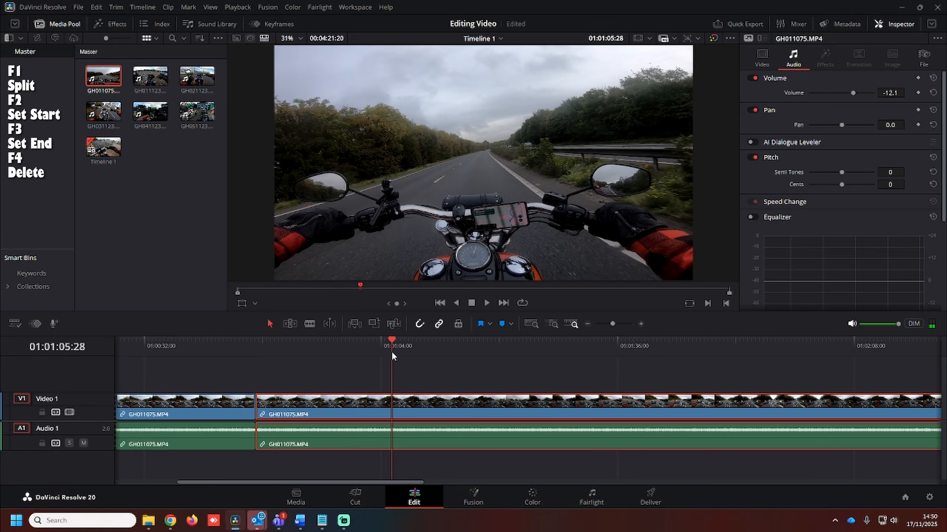
pyautogui.press('F1')
pyautogui.click(300, 345)
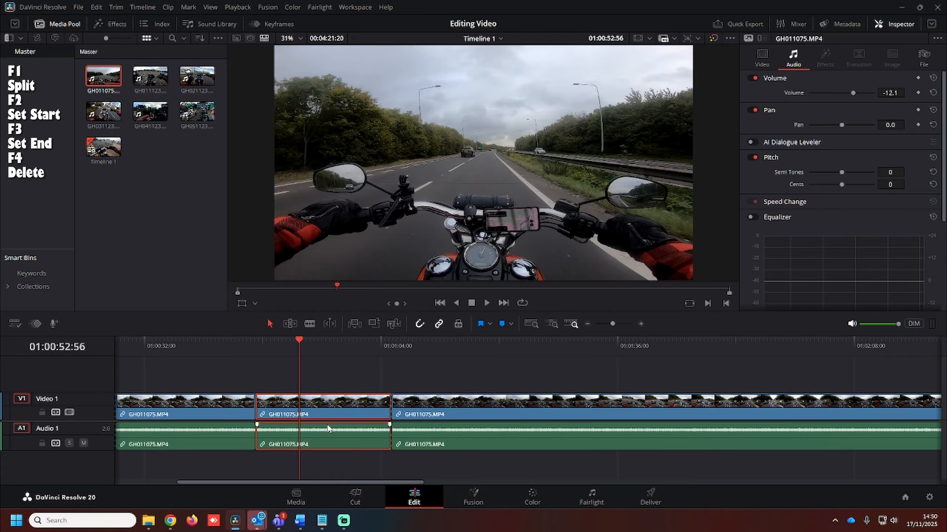
pyautogui.press('F3')
# Select the remaining last clip and ripple-trim its start to 01:01:06:00
pyautogui.click(339, 401)
pyautogui.press('Down')
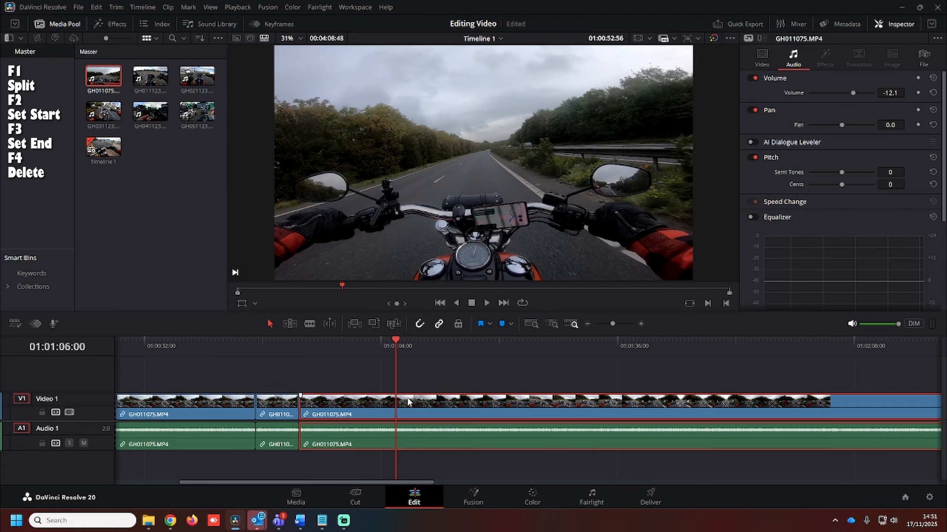
pyautogui.press('F4')
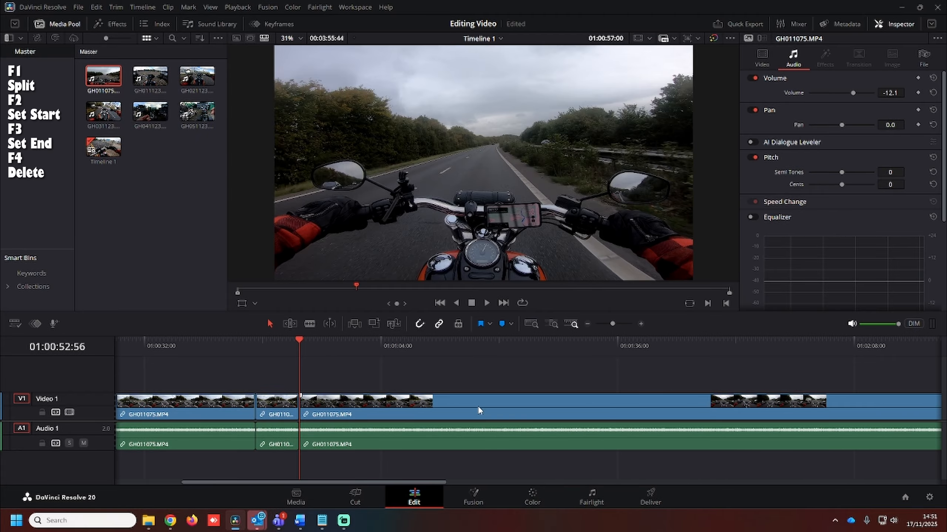
# Play the newly trimmed shot across the cut and stop at 01:00:54:00
pyautogui.click(250, 342)
pyautogui.press('space')
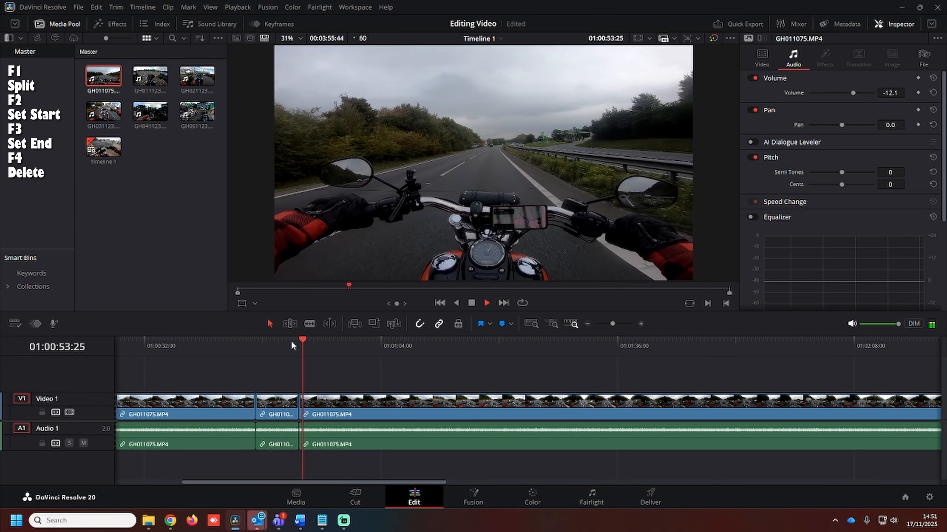
pyautogui.press('space')
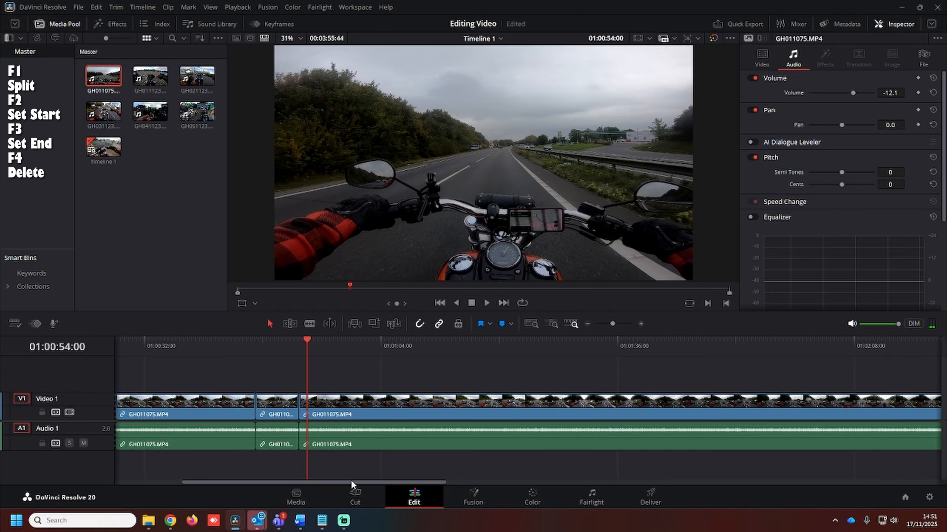
# Switch to Notepad and review the editing tips on software, hotkeys, audio and skipping footage
pyautogui.click(323, 521)
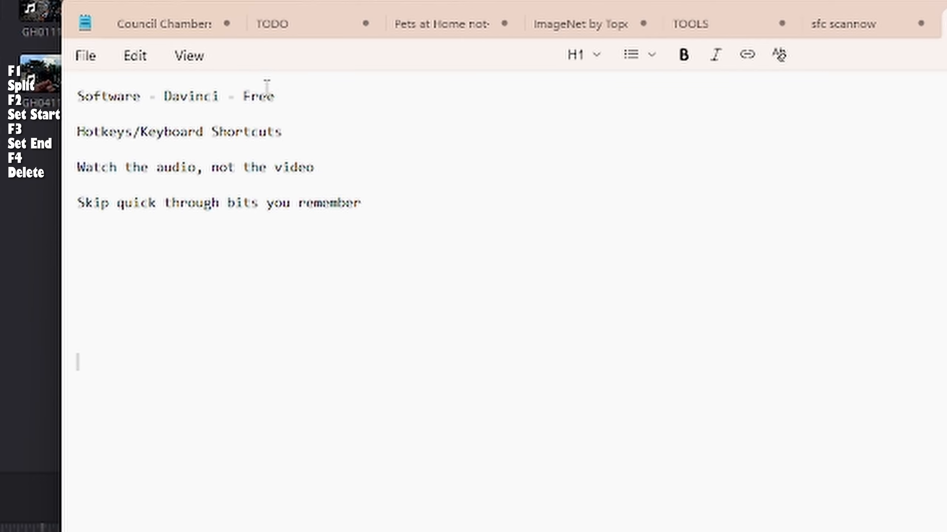
pyautogui.moveTo(281, 96)
pyautogui.mouseDown()
pyautogui.moveTo(88, 99)
pyautogui.moveTo(264, 97)
pyautogui.moveTo(293, 106)
pyautogui.mouseUp()
pyautogui.click(292, 105)
# Switch back to DaVinci Resolve and locate its keyboard customization and preferences commands
pyautogui.click(1, 332)
pyautogui.click(38, 7)
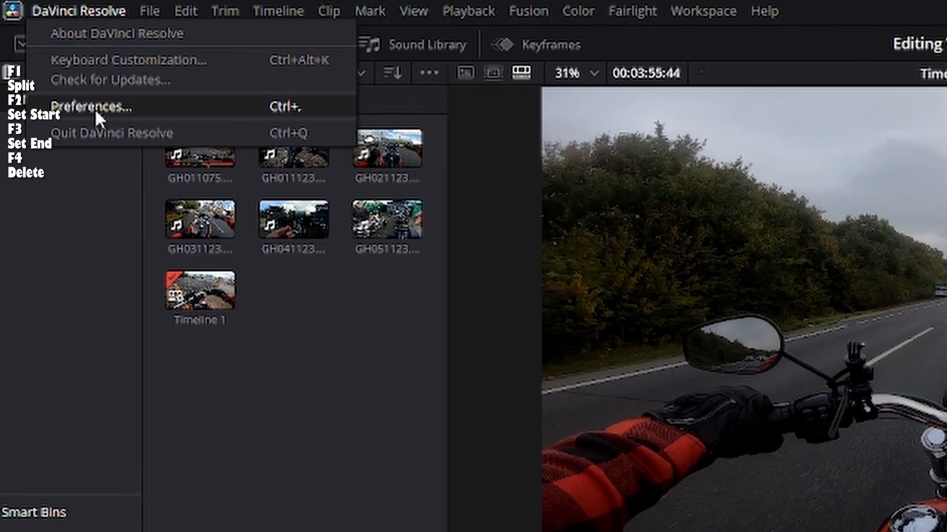
pyautogui.click(52, 55)
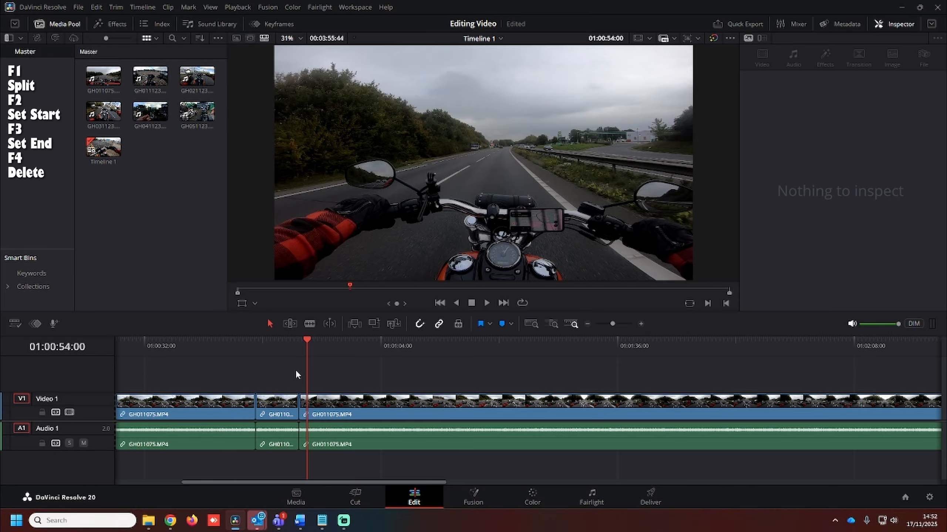
# Skim and play the last clip from 01:00:59:28, and raise its audio volume to -2.4
pyautogui.click(299, 349)
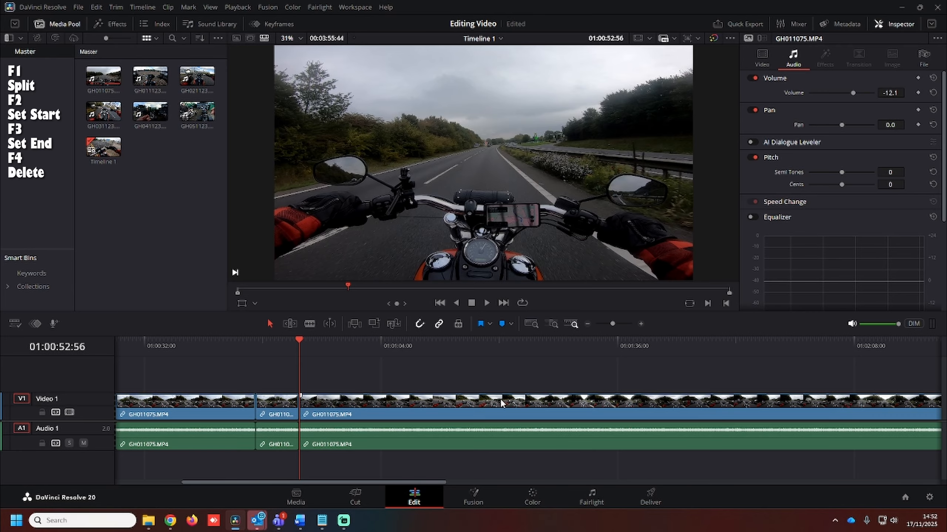
pyautogui.click(347, 349)
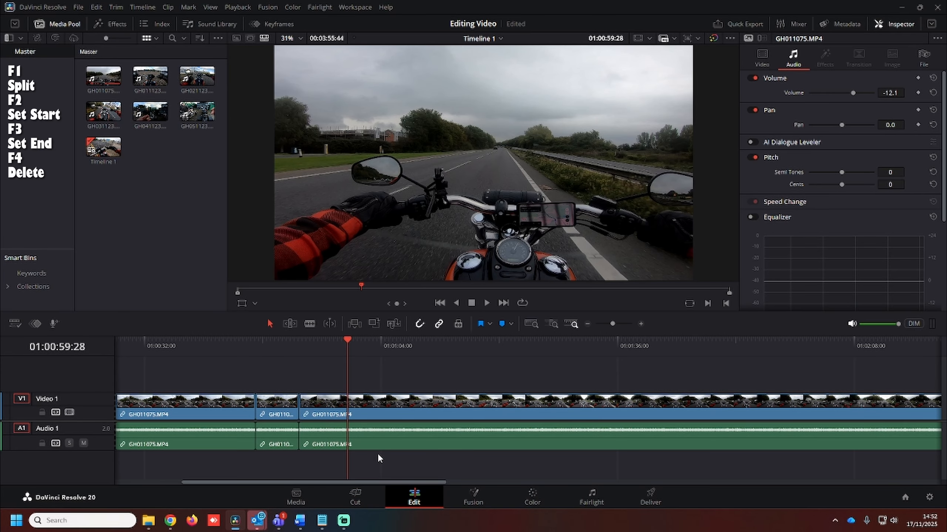
pyautogui.moveTo(372, 484); pyautogui.dragTo(390, 482)
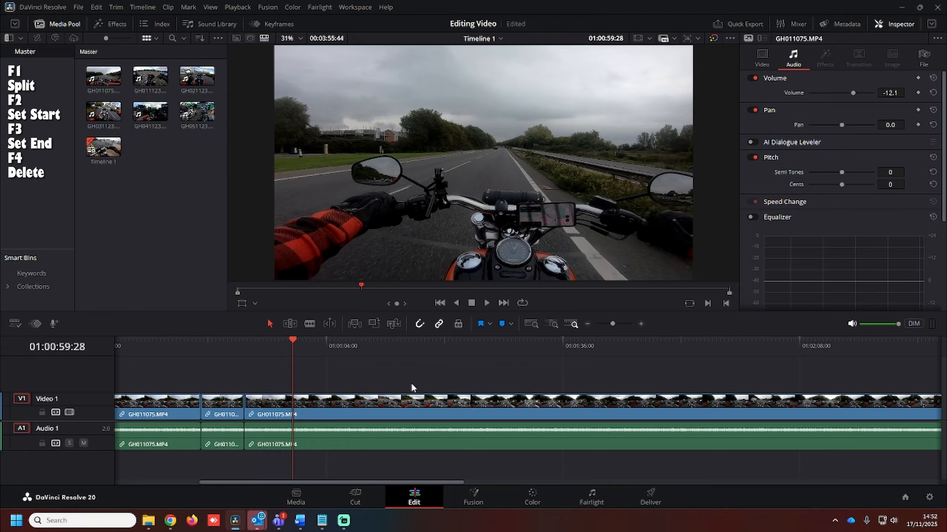
pyautogui.press('space')
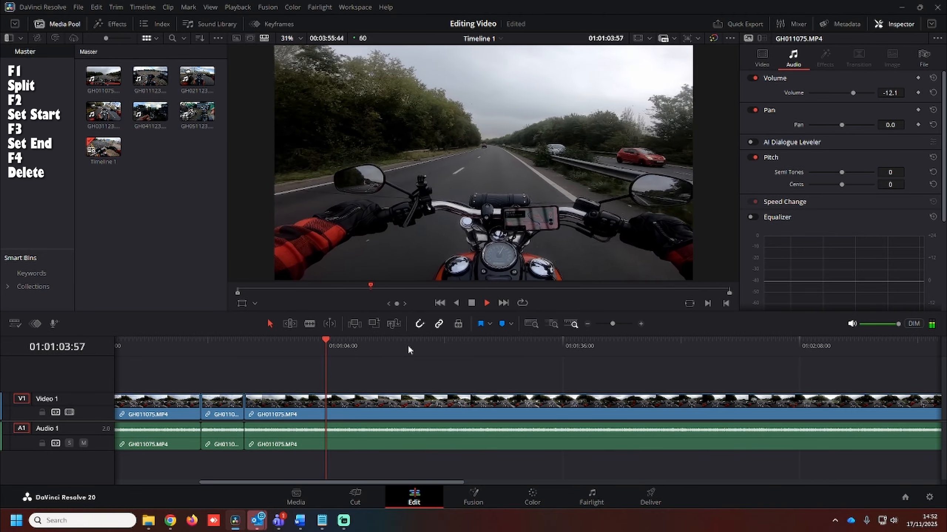
pyautogui.press('space')
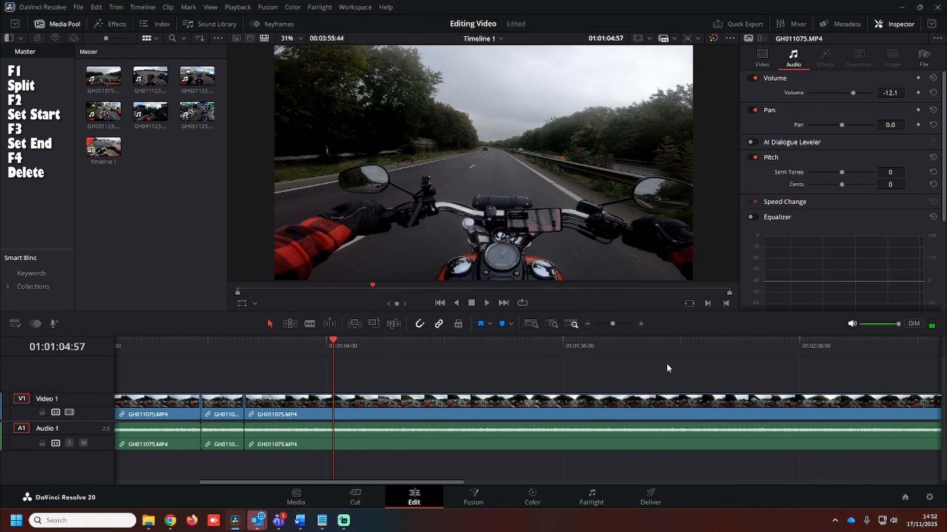
pyautogui.moveTo(681, 432); pyautogui.dragTo(681, 430)
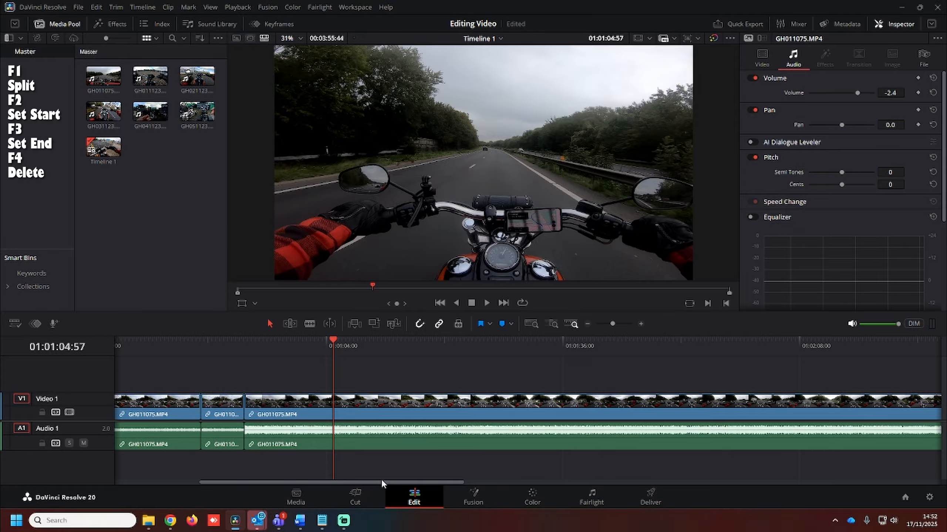
# Add the GH031123 clip after the last clip on the timeline and play its beginning
pyautogui.moveTo(381, 482); pyautogui.dragTo(628, 482)
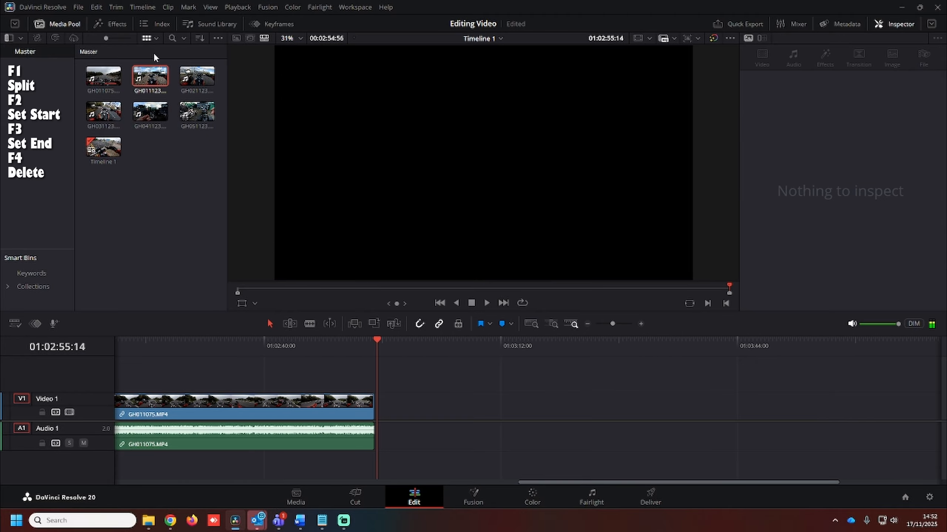
pyautogui.click(103, 112)
pyautogui.moveTo(103, 112); pyautogui.dragTo(397, 410)
pyautogui.press('space')
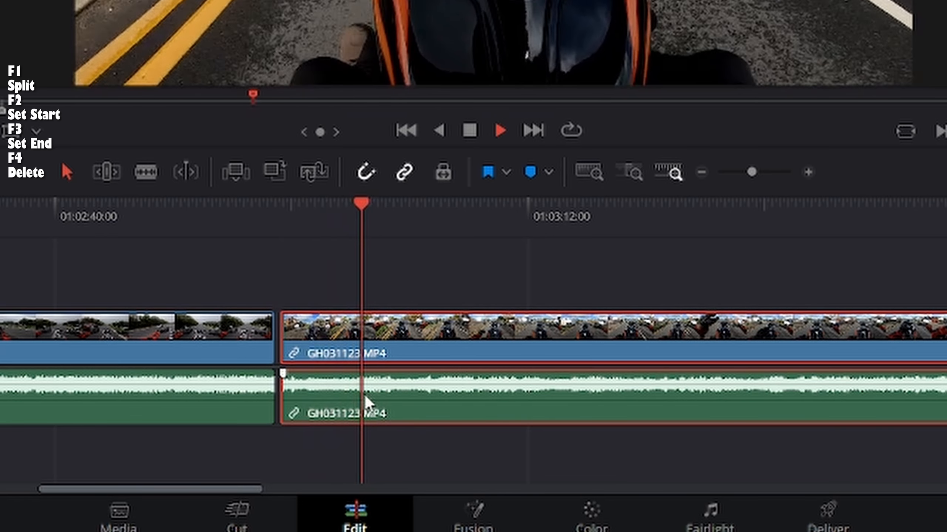
pyautogui.press('space')
# Increase the height of the Audio 1 track to enlarge the waveform around the GH031123 clip's start
pyautogui.click(324, 223)
pyautogui.click(809, 172)
pyautogui.click(701, 172)
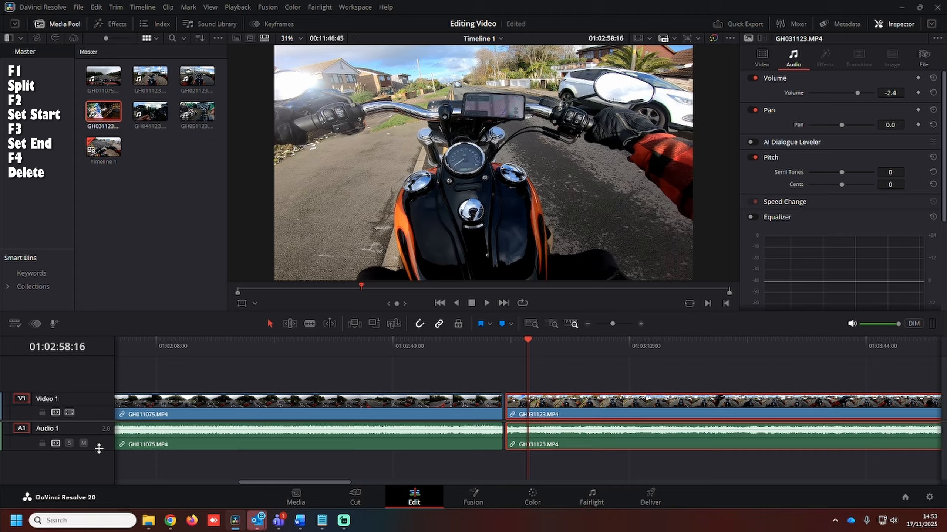
pyautogui.moveTo(98, 448); pyautogui.dragTo(99, 462)
pyautogui.moveTo(327, 481); pyautogui.dragTo(350, 481)
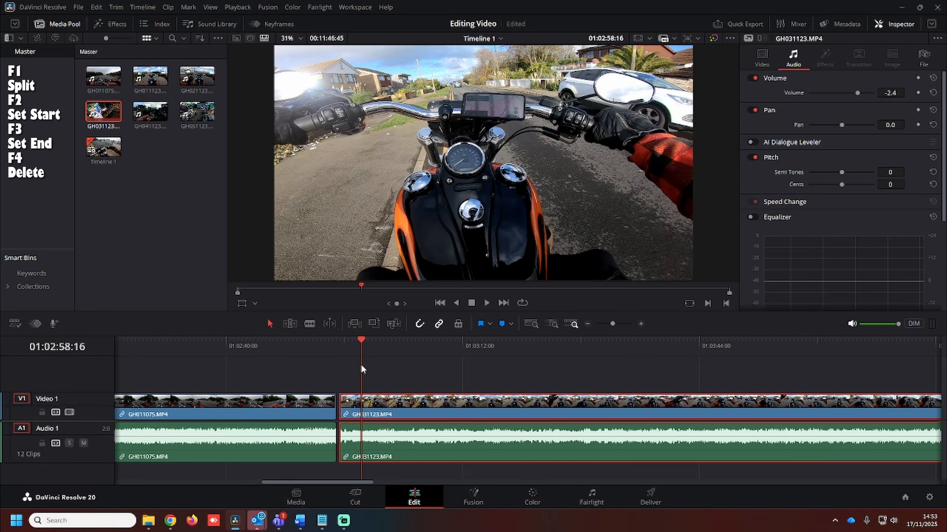
# Play and skim the opening of the GH031123 clip and ripple-trim about five seconds off its start
pyautogui.moveTo(360, 350); pyautogui.dragTo(350, 349)
pyautogui.press('space')
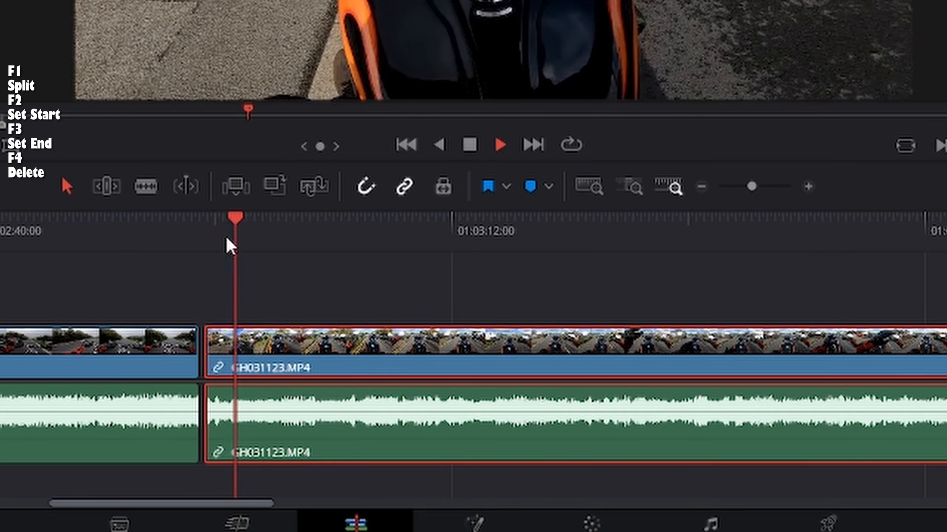
pyautogui.press('space')
pyautogui.moveTo(253, 228); pyautogui.dragTo(279, 232)
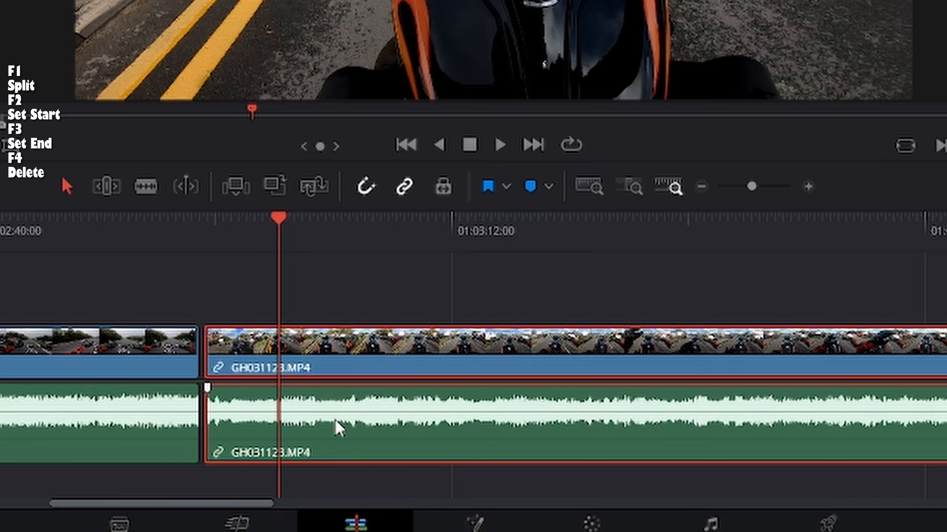
pyautogui.press('Up')
# Play the trimmed GH031123 clip from its beginning and split it about two seconds in
pyautogui.press('space')
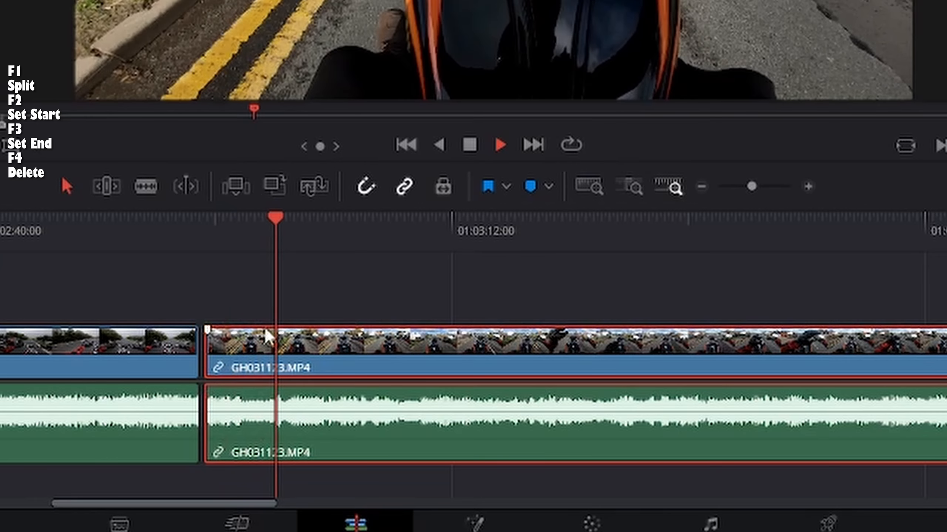
pyautogui.click(220, 238)
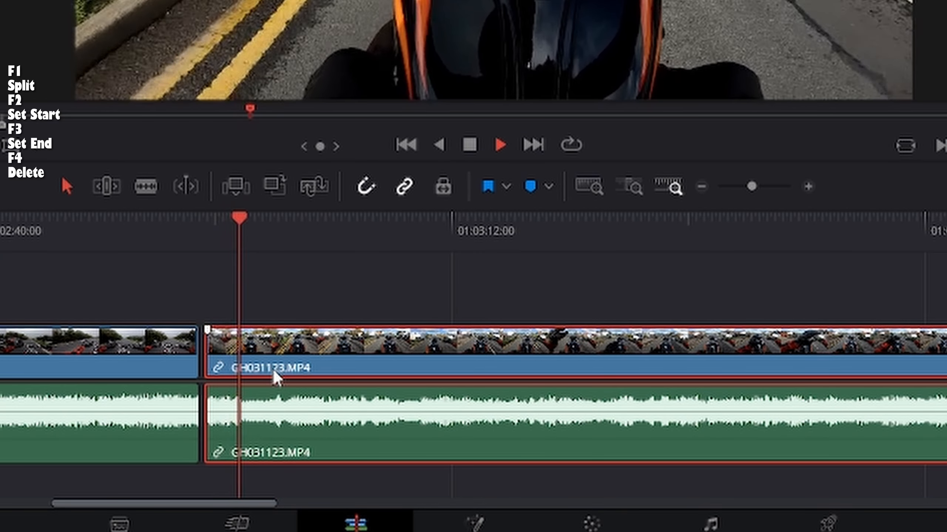
pyautogui.press('space')
pyautogui.press('F1')
# Skim the long GH031123 clip after the split and ripple-trim about two seconds off its start
pyautogui.click(260, 231)
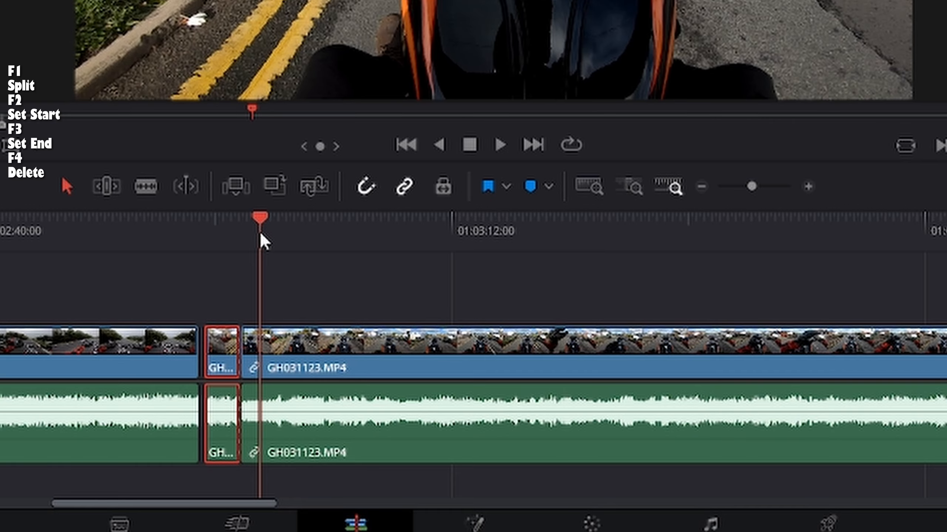
pyautogui.press('space')
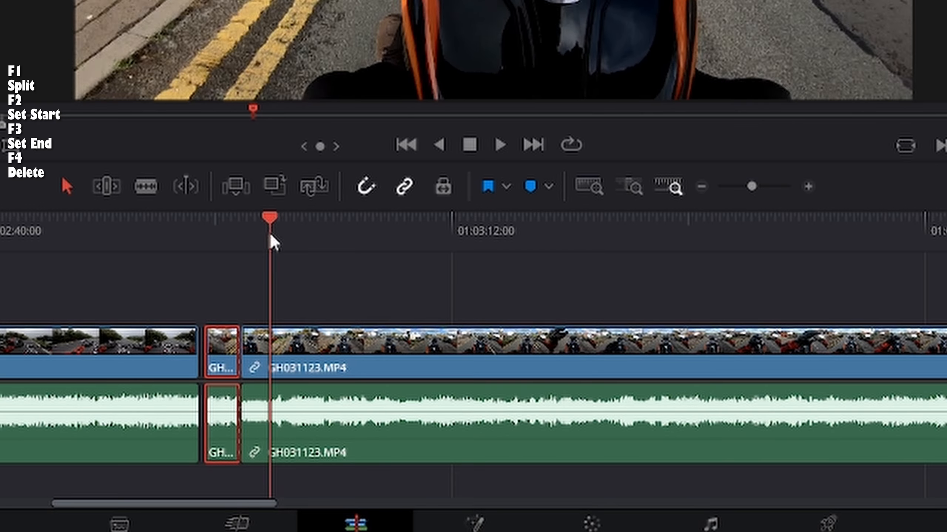
pyautogui.click(319, 364)
pyautogui.press('F2')
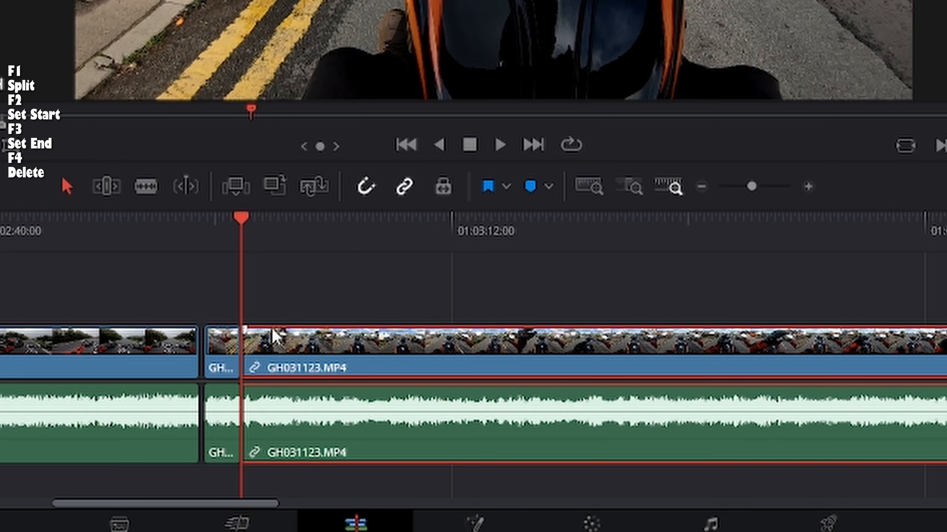
# Play from the first short GH031123 shot across the cut and split the following clip at about 01:03:02
pyautogui.moveTo(230, 244); pyautogui.dragTo(211, 241)
pyautogui.press('space')
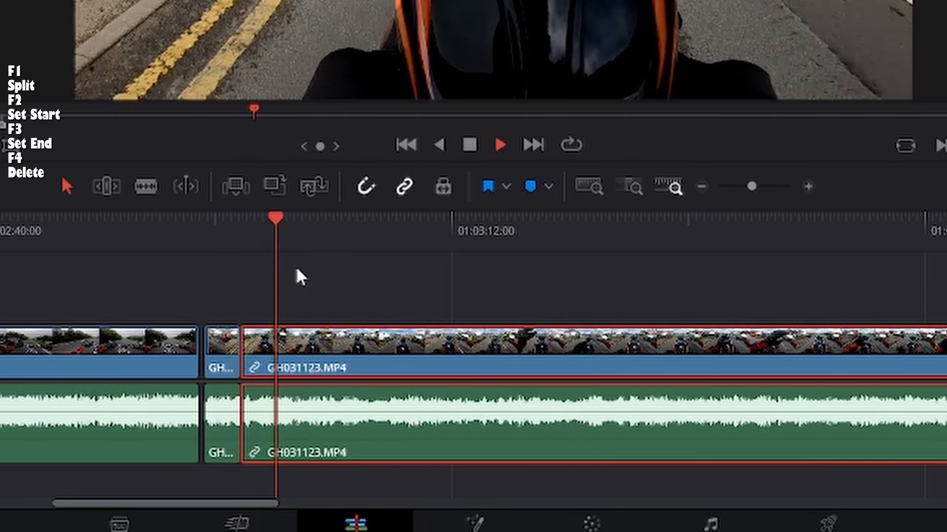
pyautogui.press('space')
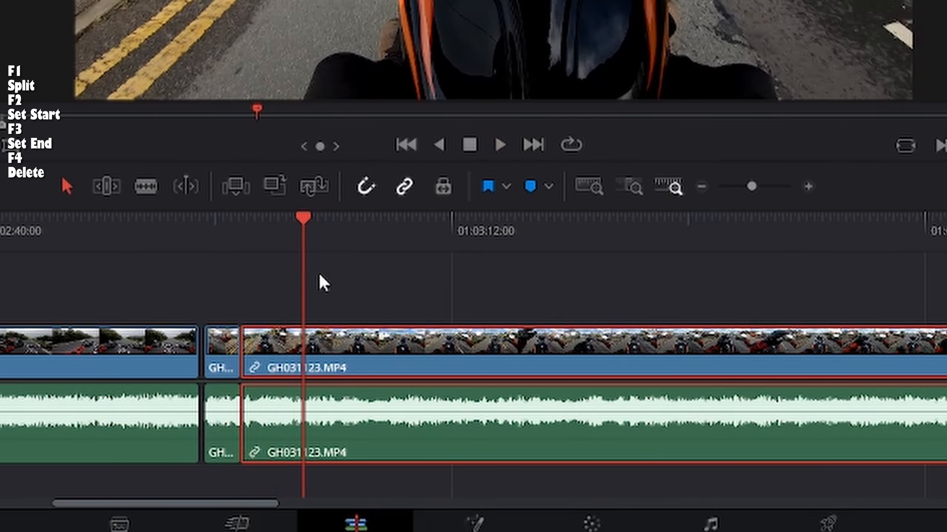
pyautogui.press('F1')
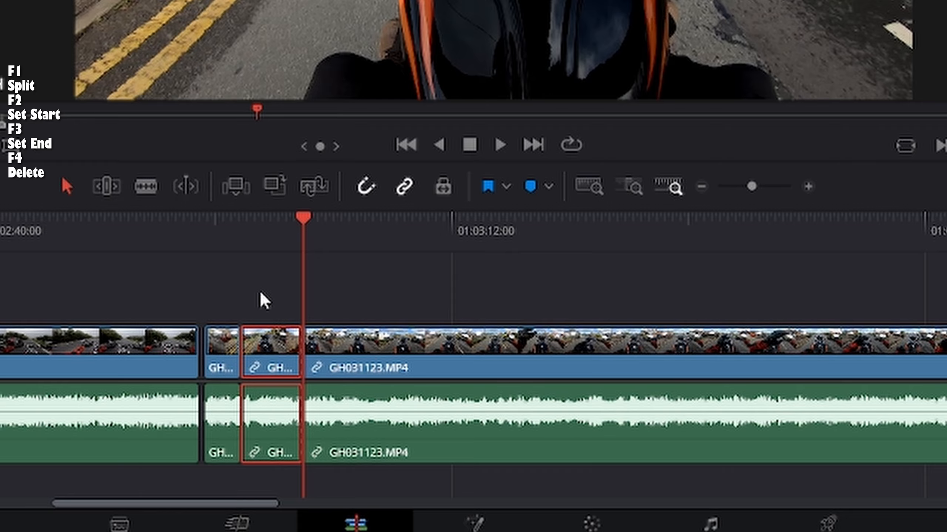
# Skim the long GH031123 clip between about 01:06:35 and 01:07:32 for the next section worth keeping
pyautogui.moveTo(215, 505); pyautogui.dragTo(749, 503)
pyautogui.click(388, 245)
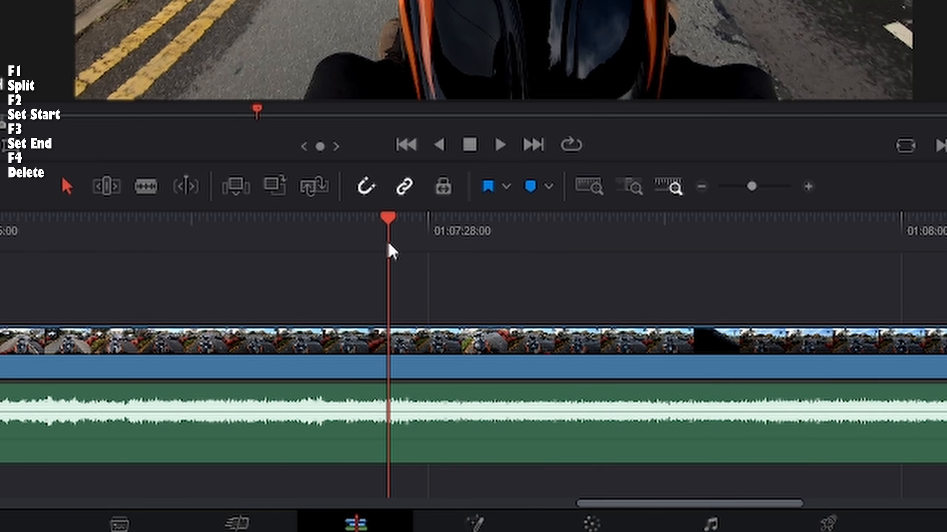
pyautogui.press('space')
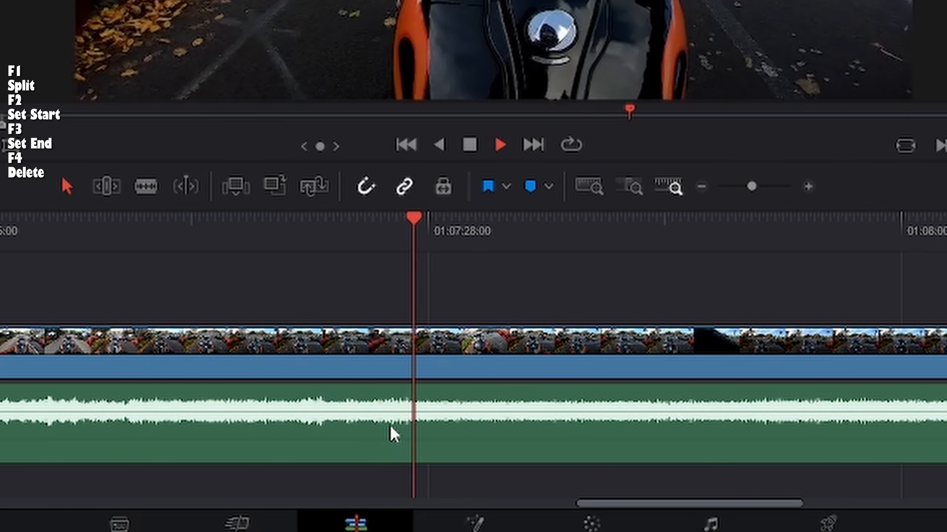
pyautogui.press('space')
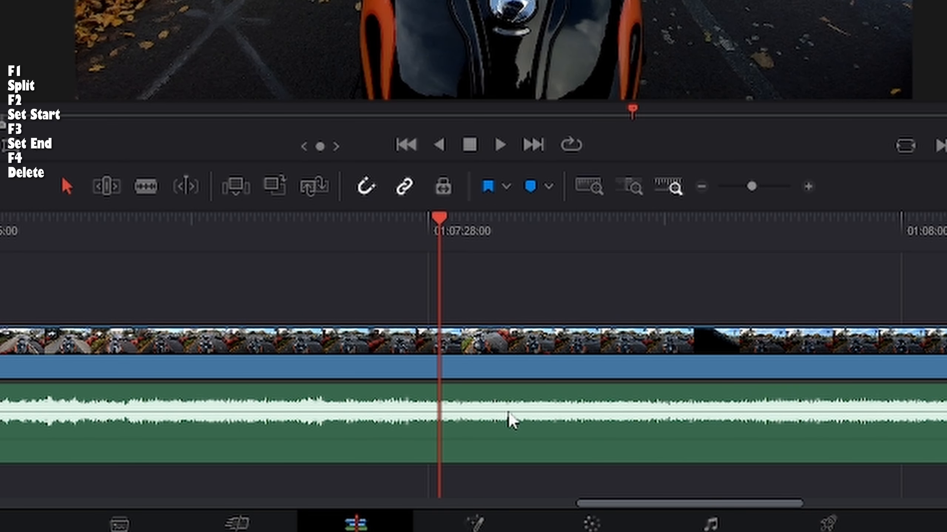
pyautogui.moveTo(709, 504); pyautogui.dragTo(642, 508)
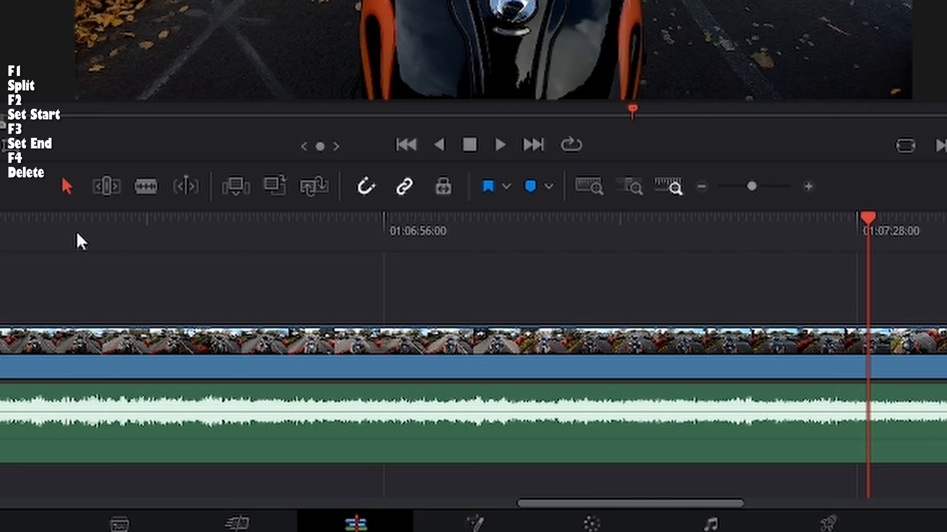
pyautogui.moveTo(90, 229); pyautogui.dragTo(75, 231)
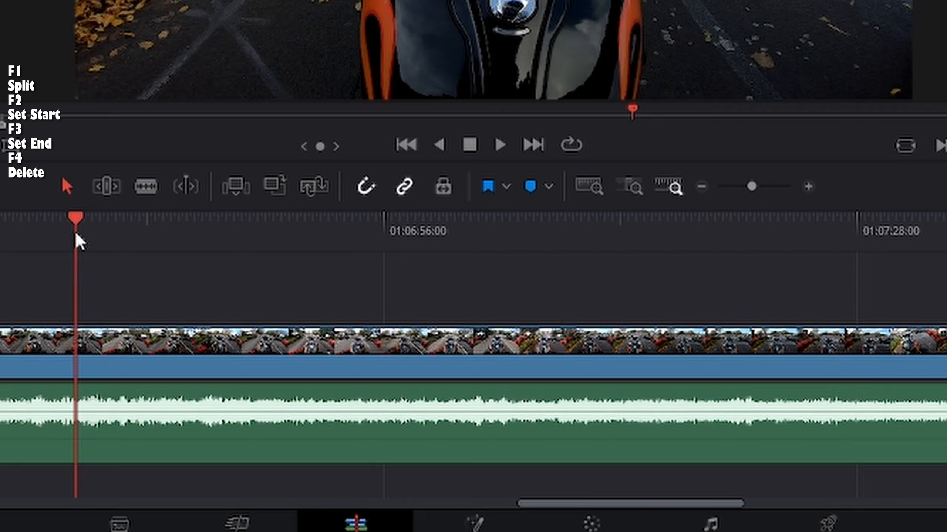
pyautogui.press('space')
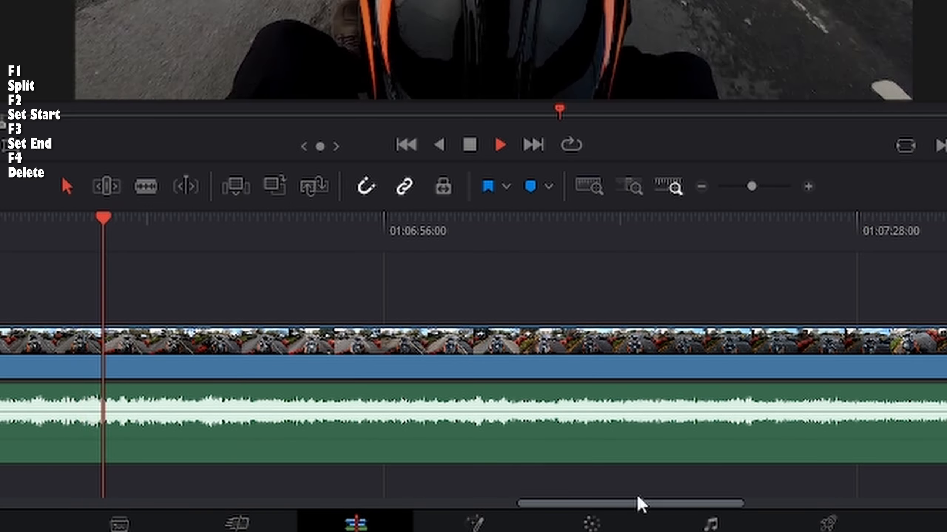
pyautogui.click(767, 231)
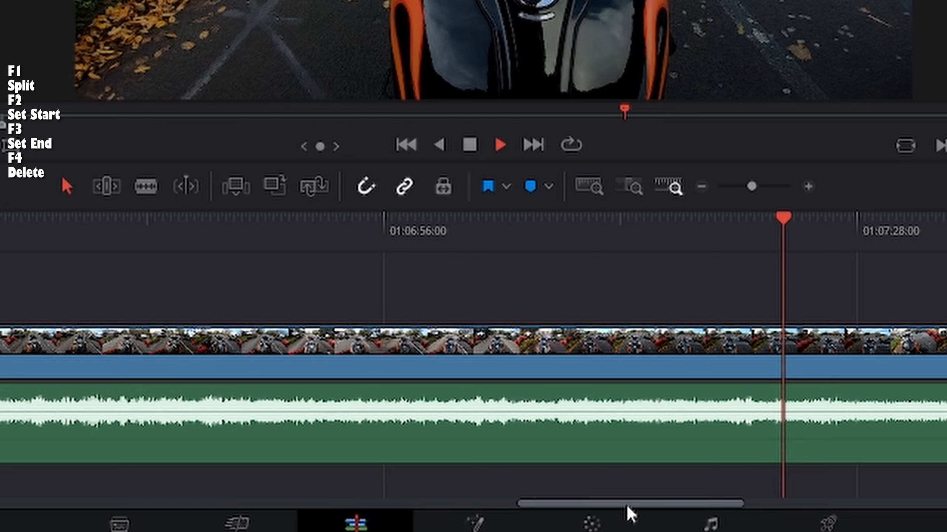
pyautogui.moveTo(626, 504); pyautogui.dragTo(675, 503)
pyautogui.click(500, 231)
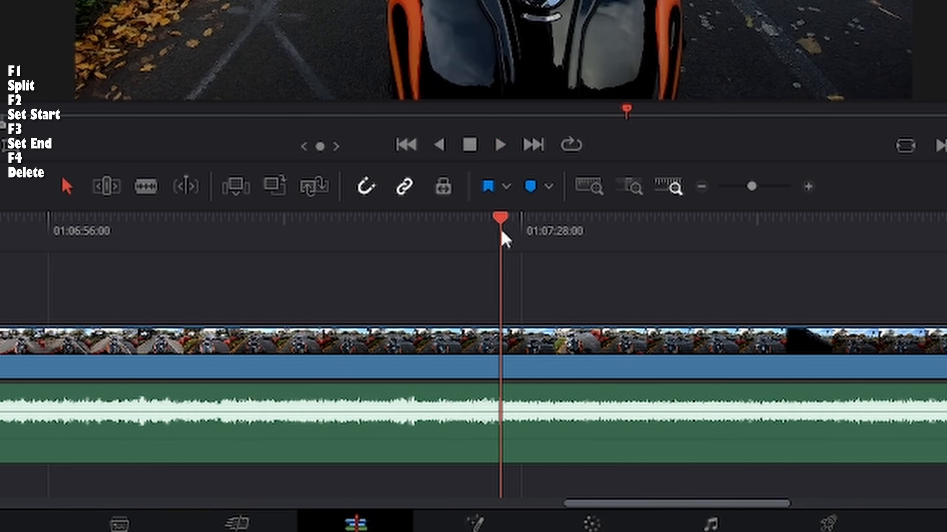
pyautogui.press('space')
pyautogui.press('space')
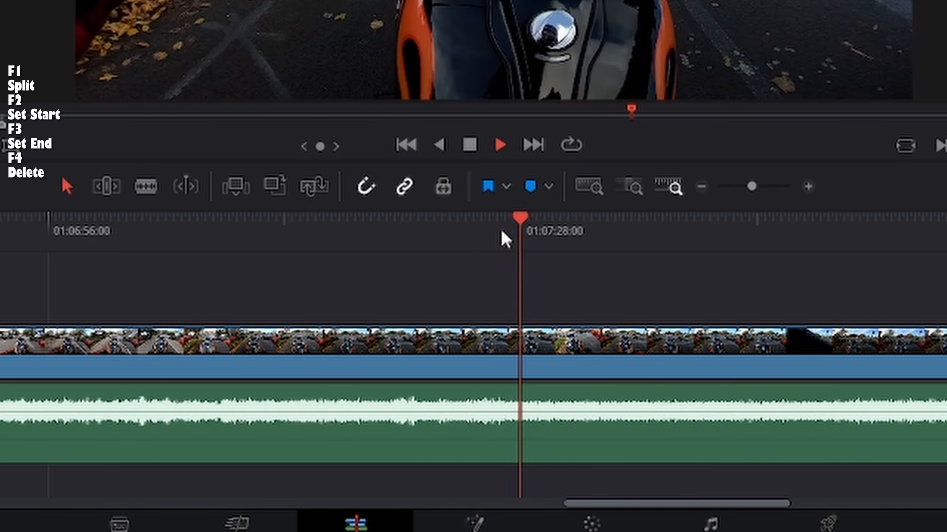
pyautogui.moveTo(657, 504); pyautogui.dragTo(684, 501)
pyautogui.press('space')
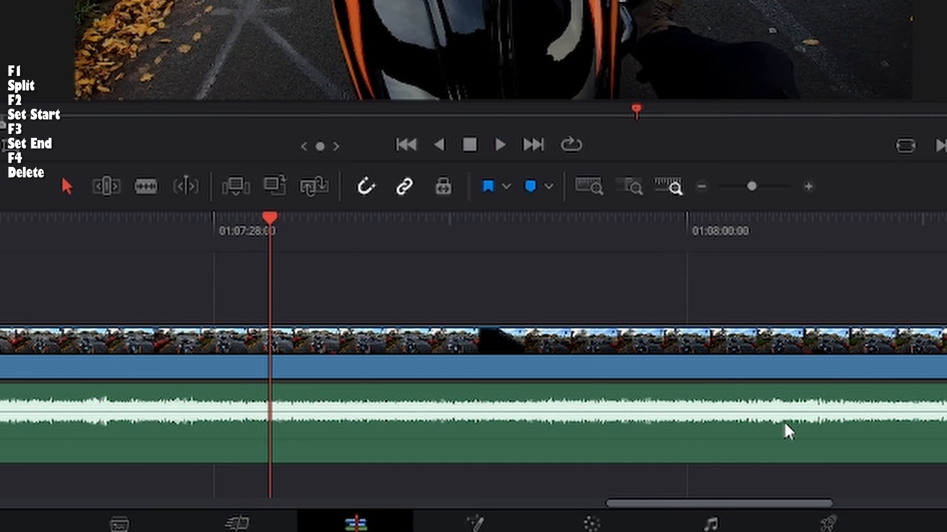
# Skip ahead in the long GH031123 clip to about 01:08:17 and ripple-trim everything before that point off its start
pyautogui.click(745, 231)
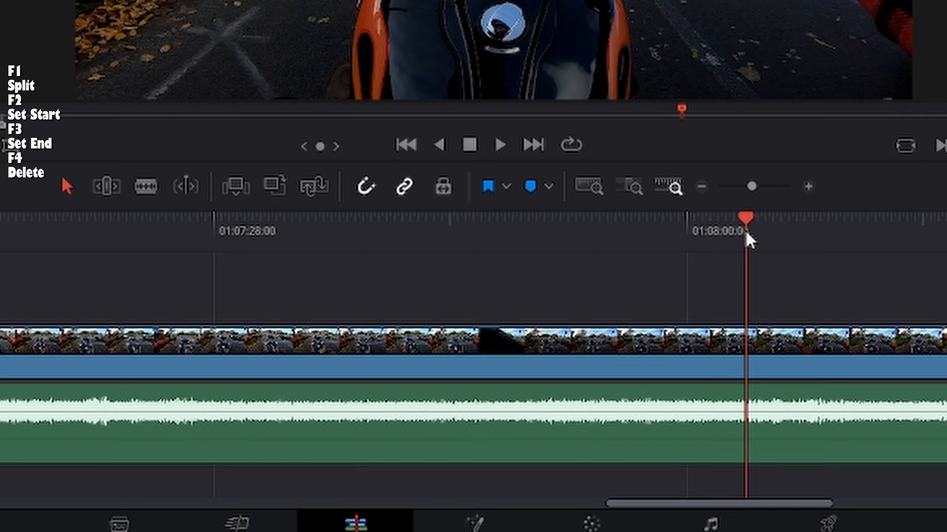
pyautogui.press('space')
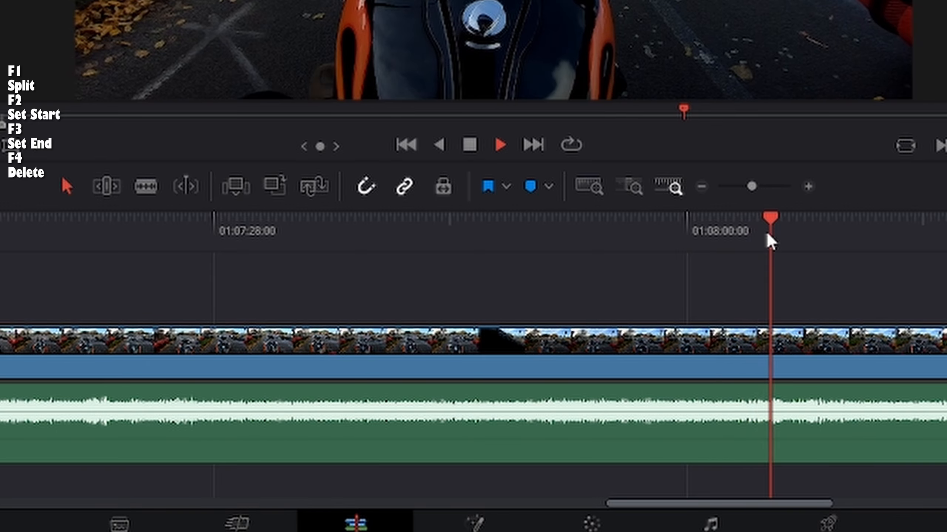
pyautogui.press('space')
pyautogui.moveTo(744, 504); pyautogui.dragTo(788, 500)
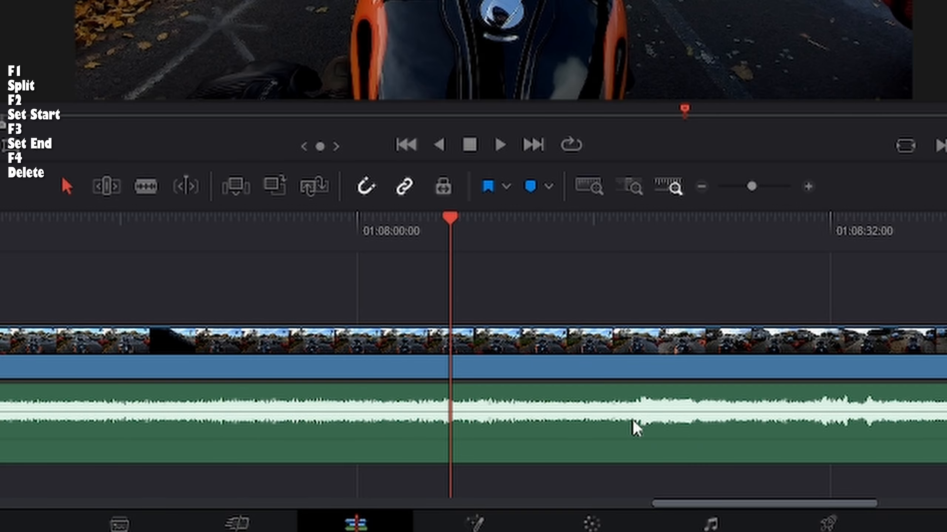
pyautogui.click(610, 231)
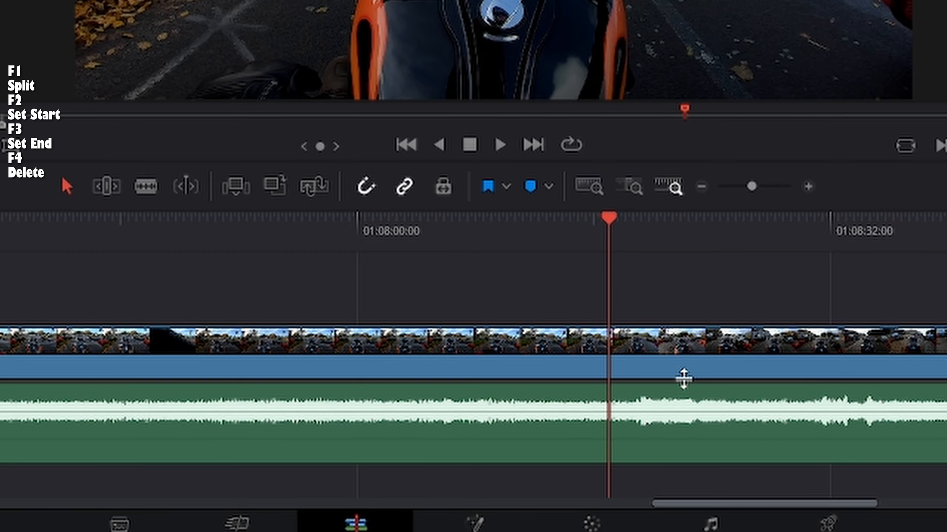
pyautogui.click(668, 361)
pyautogui.press('F2')
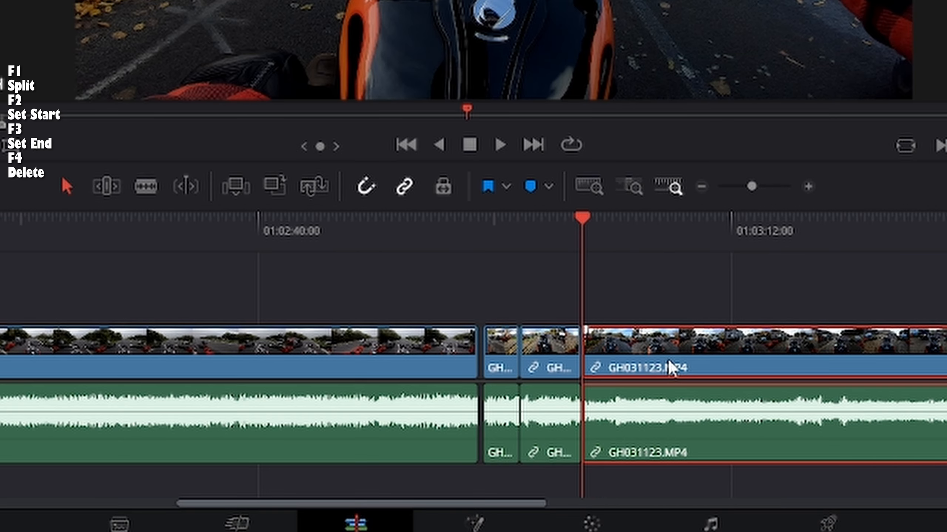
# Play the start of the trimmed GH031123 clip and briefly bring up Notes.txt to check the editing tips
pyautogui.press('space')
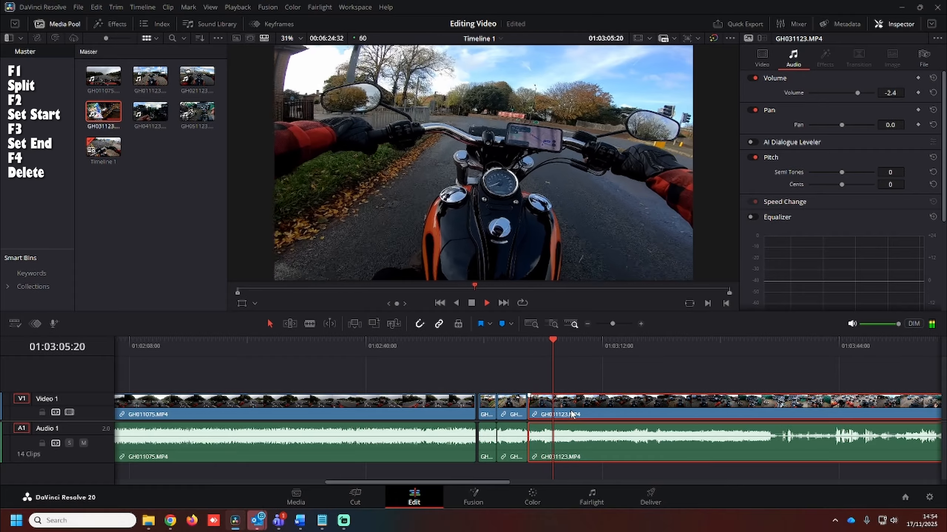
pyautogui.press('space')
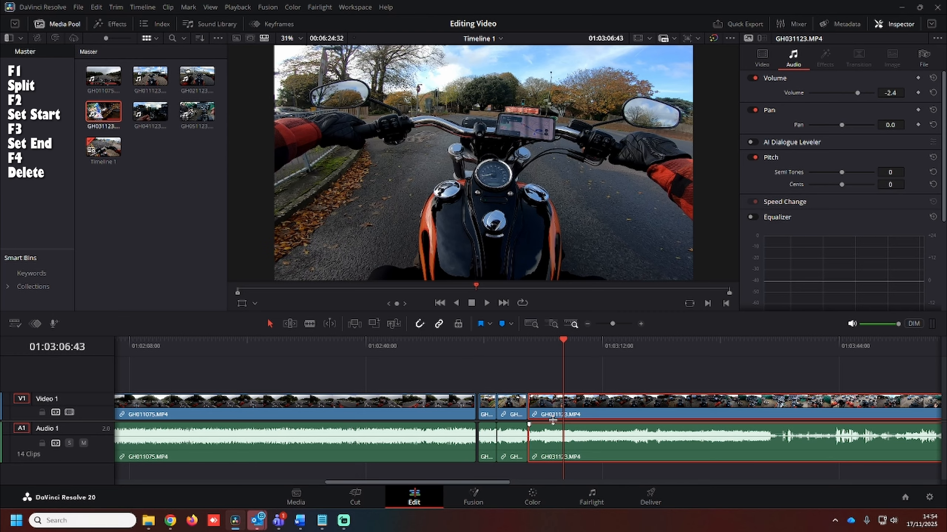
pyautogui.moveTo(435, 482); pyautogui.dragTo(461, 482)
pyautogui.click(318, 522)
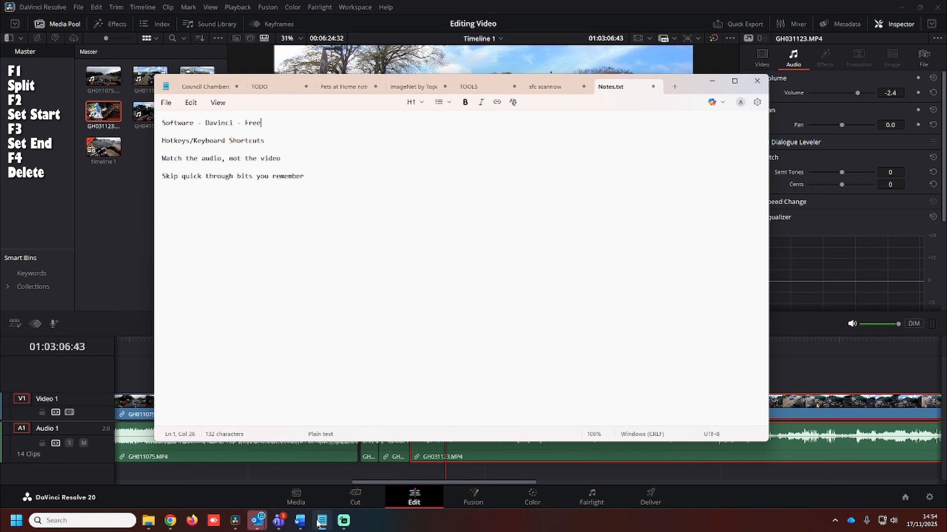
pyautogui.click(318, 522)
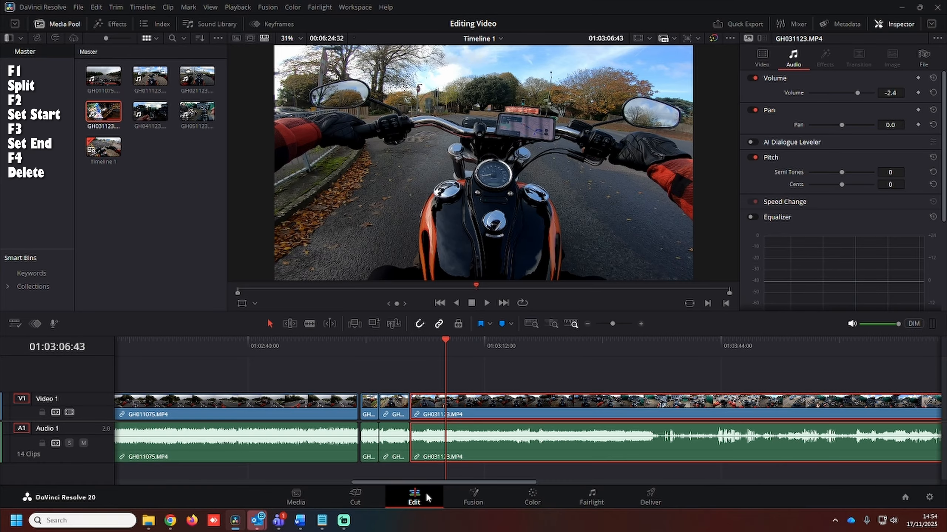
# Skim the long GH011075 motorway clip from about 01:01:13 to 01:02:36, playing short parts of it
pyautogui.click(587, 324)
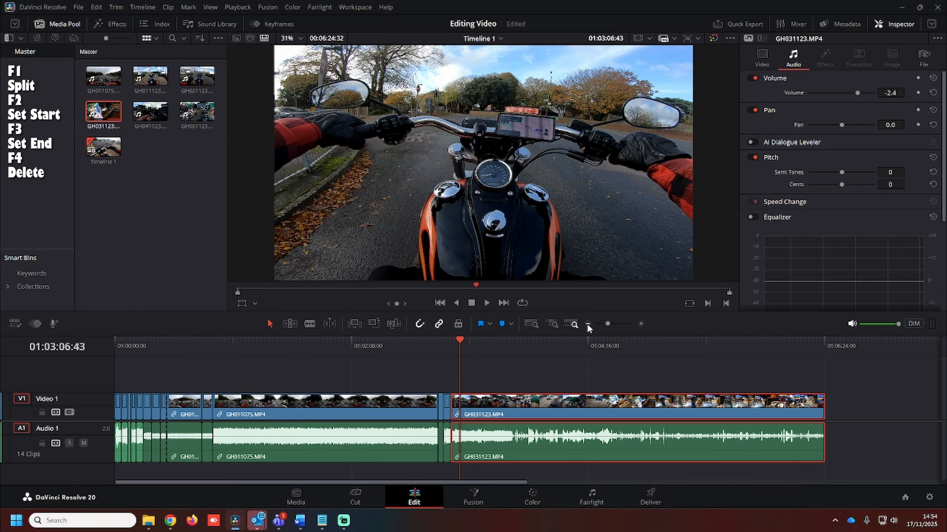
pyautogui.click(250, 347)
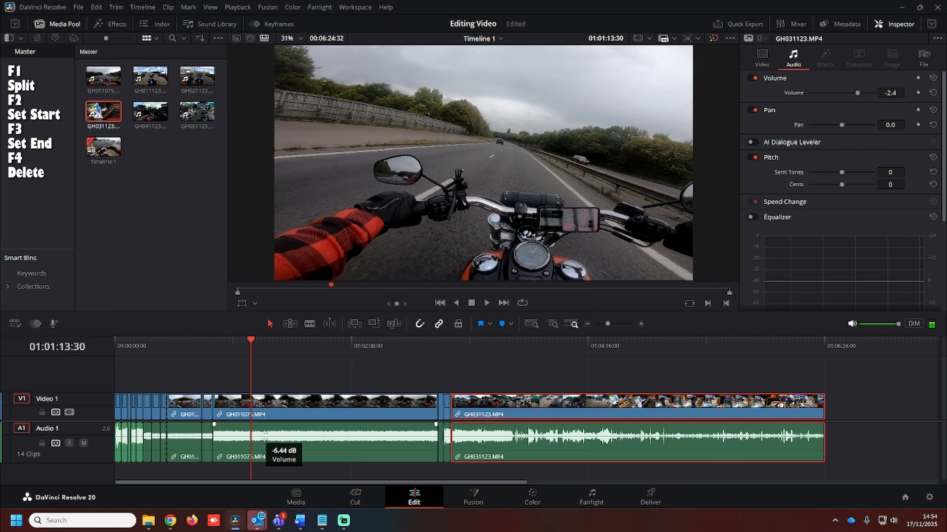
pyautogui.click(270, 341)
pyautogui.click(302, 345)
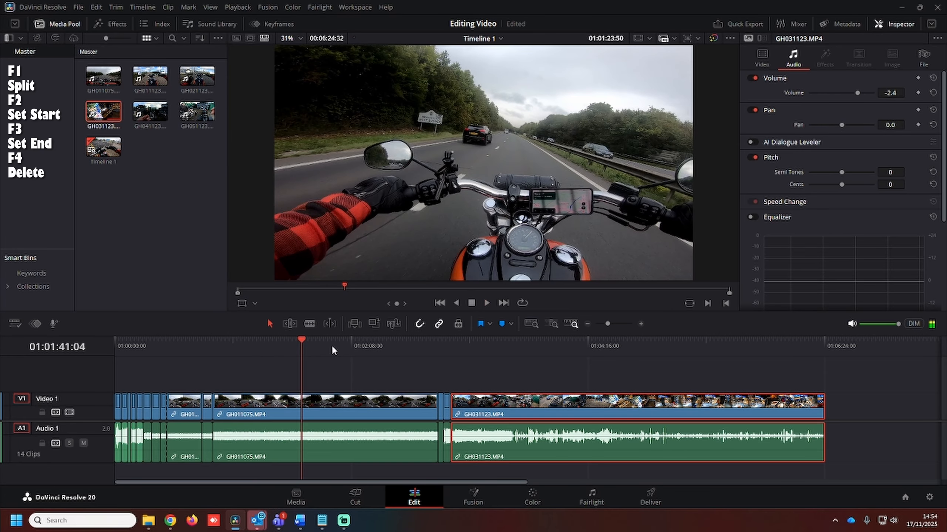
pyautogui.click(332, 346)
pyautogui.press('space')
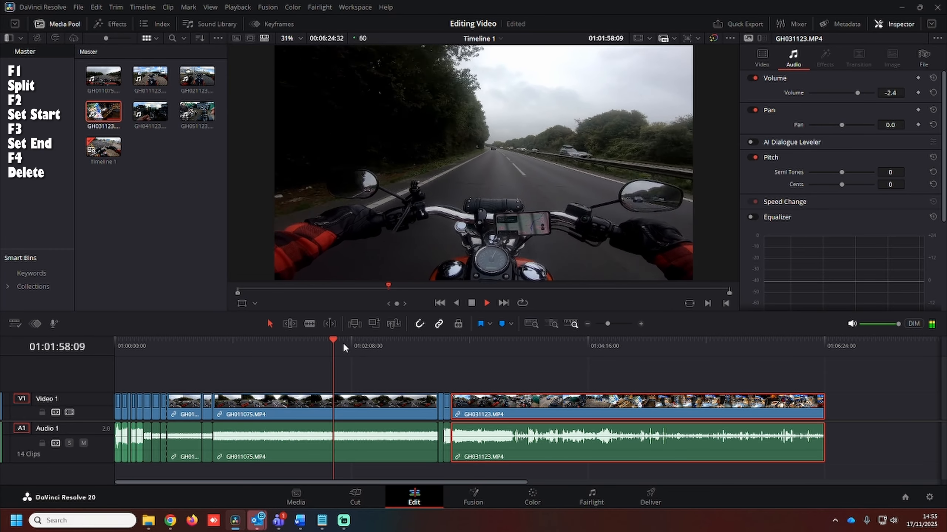
pyautogui.click(342, 342)
pyautogui.press('space')
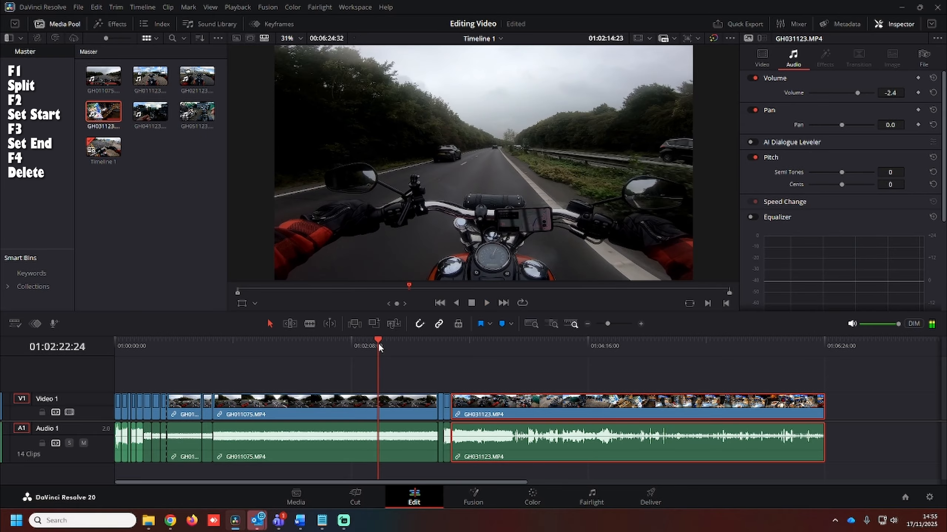
pyautogui.click(404, 348)
pyautogui.click(415, 348)
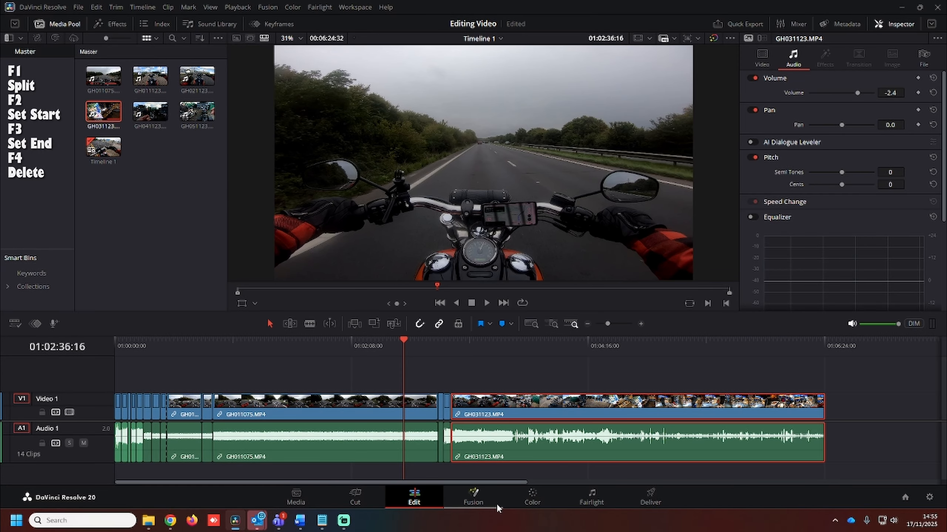
# Add a Tracker tool to the GH011075 clip's Fusion composition and place its tracking point over the roadside trees
pyautogui.click(472, 497)
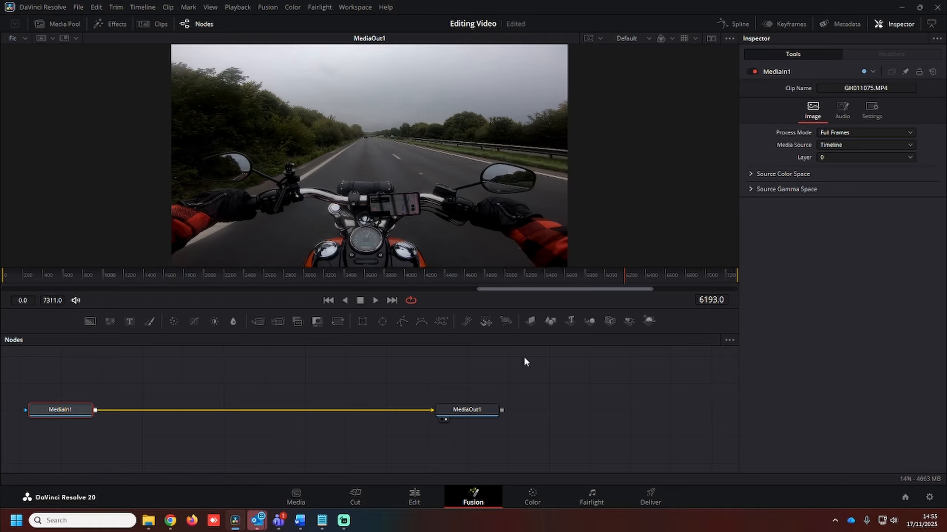
pyautogui.hotkey('shift', 'space')
pyautogui.write('tracker')
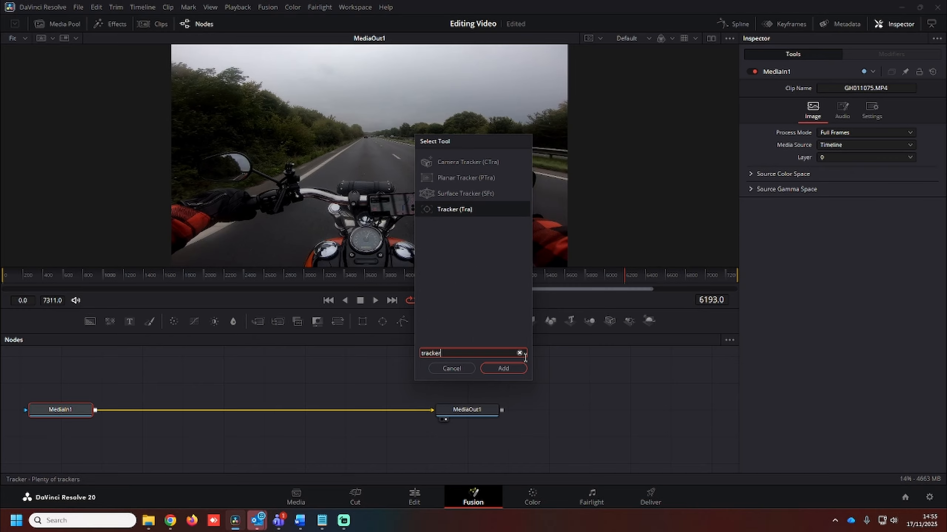
pyautogui.click(497, 367)
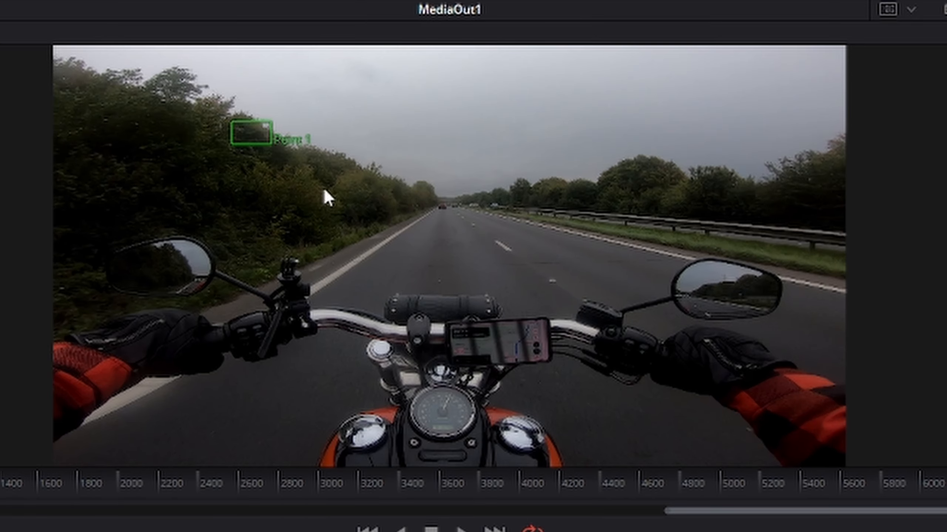
pyautogui.moveTo(234, 127)
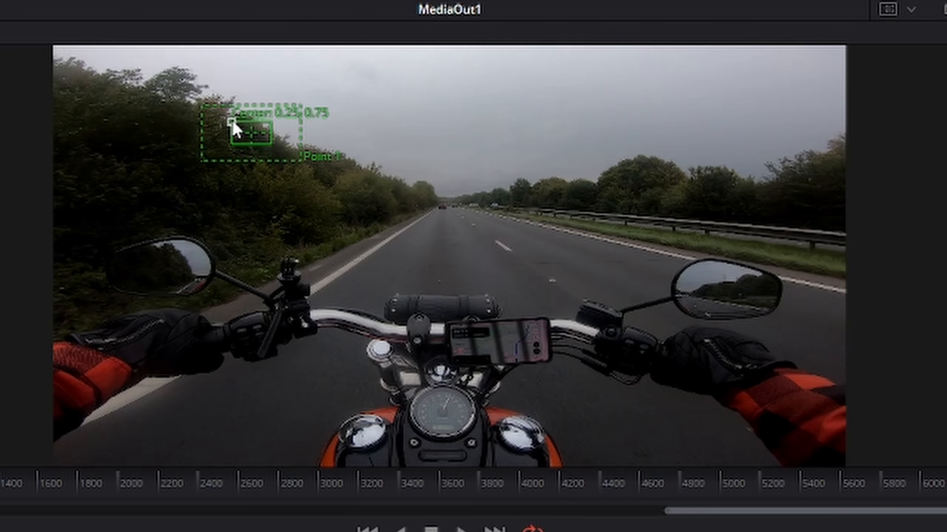
pyautogui.moveTo(231, 119); pyautogui.dragTo(505, 420)
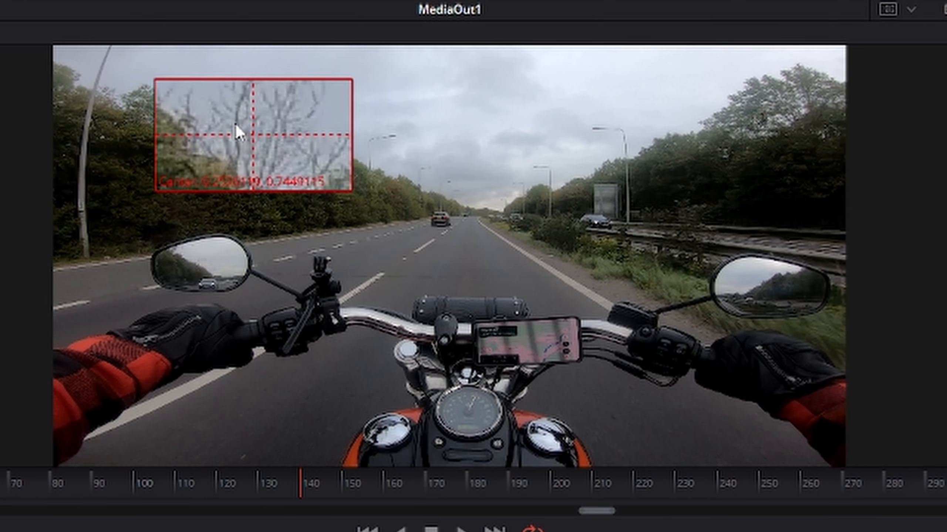
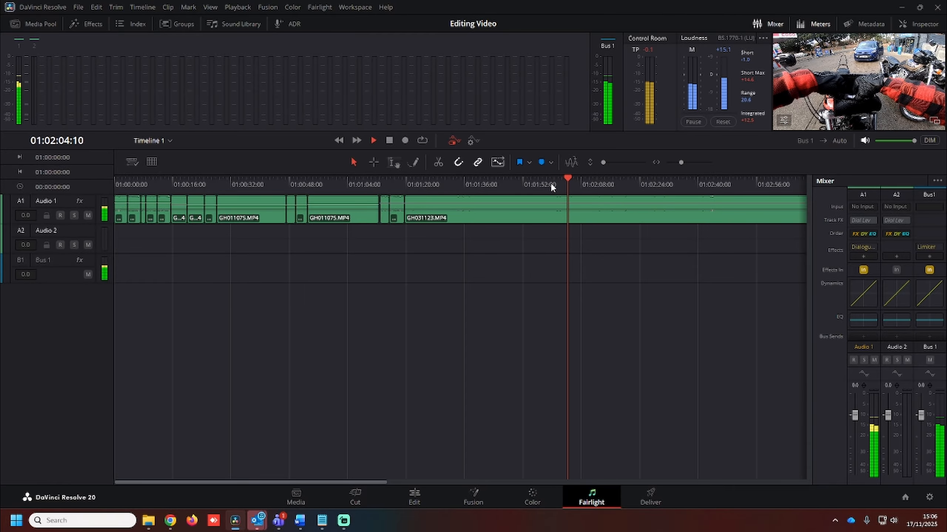
# Set the Audio 1 track level to +10, replay the audio from about 01:01:59 and return to the Edit page
pyautogui.press('space')
pyautogui.click(551, 184)
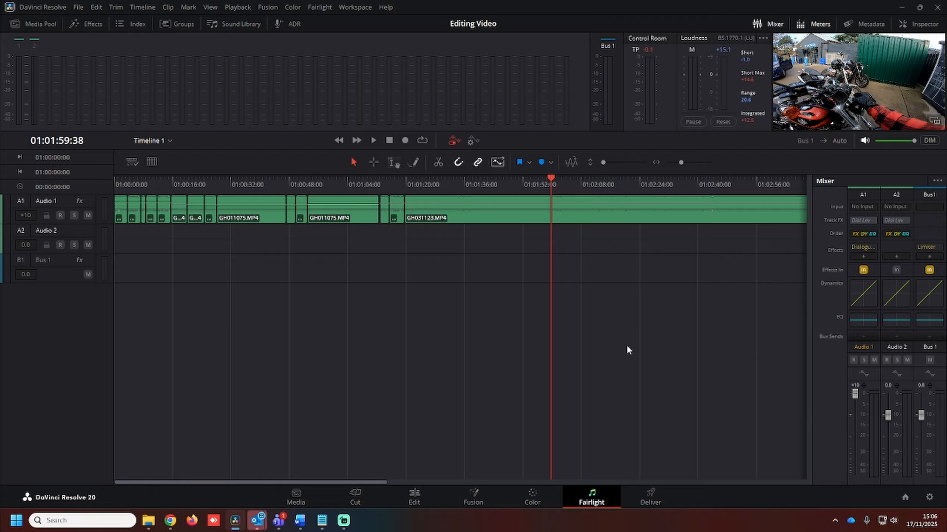
pyautogui.press('space')
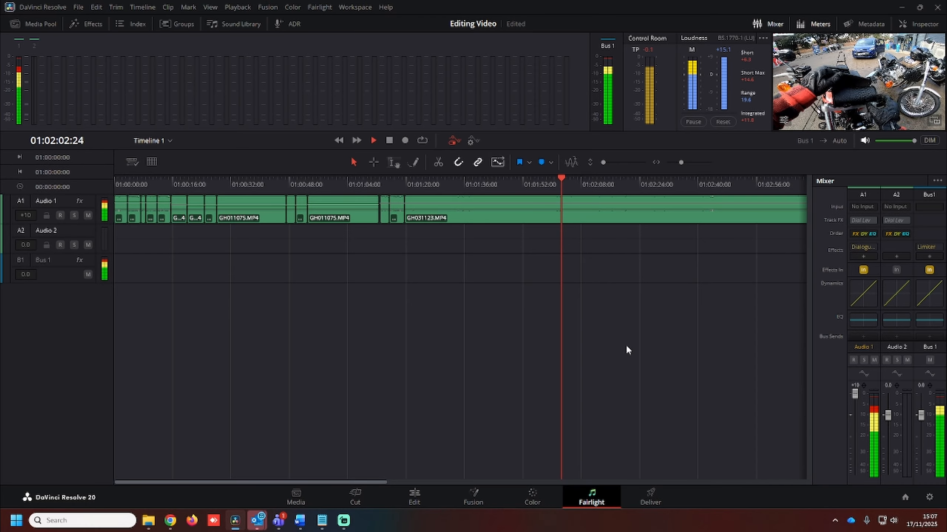
pyautogui.press('space')
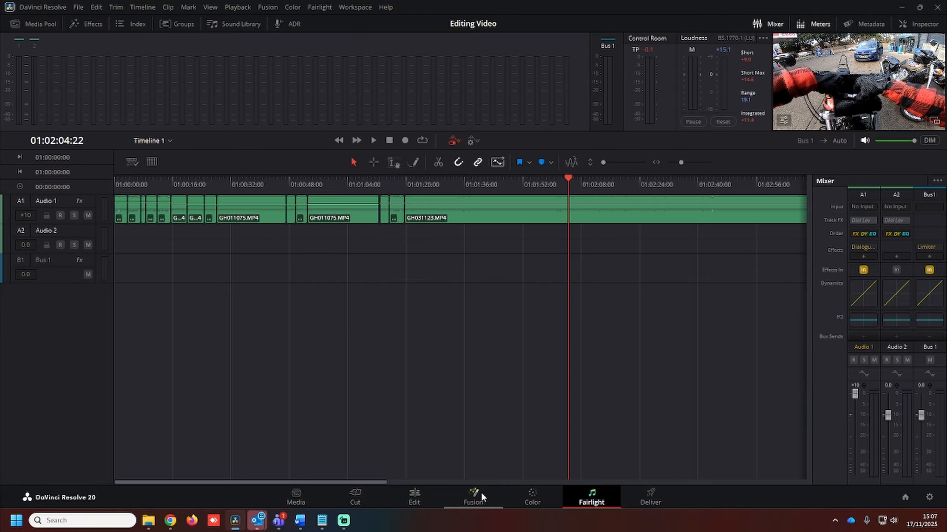
pyautogui.click(414, 495)
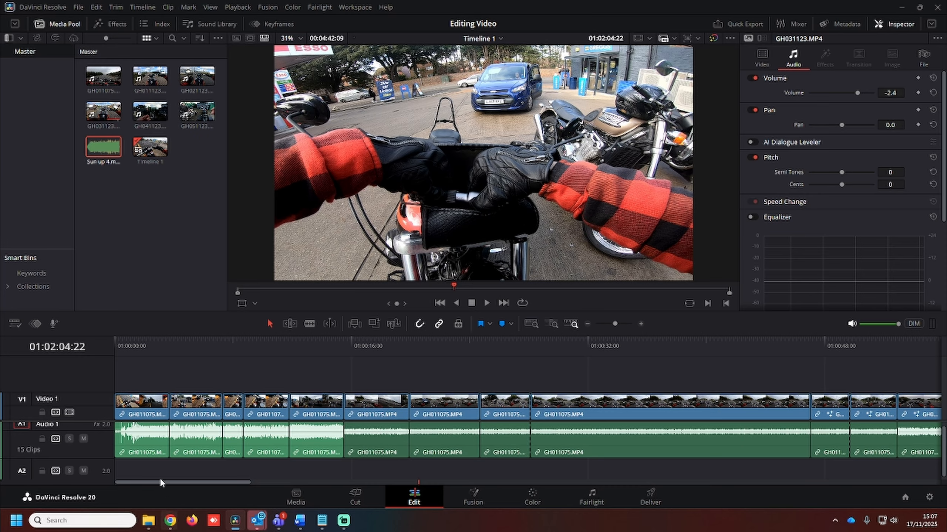
# Add Sun up 4.mp3 to Audio 2, trim its start at about 01:00:38:42 and move it back to an earlier clip cut
pyautogui.moveTo(98, 152); pyautogui.dragTo(117, 468)
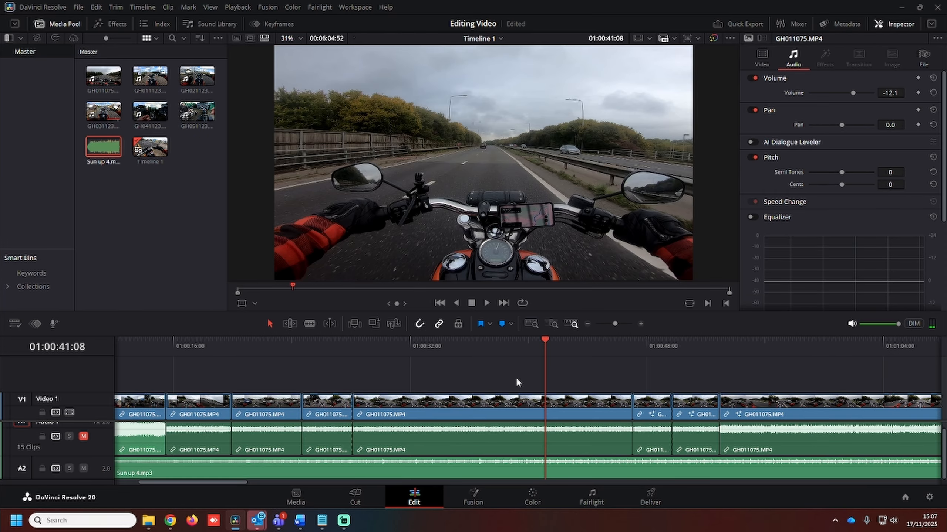
pyautogui.click(516, 351)
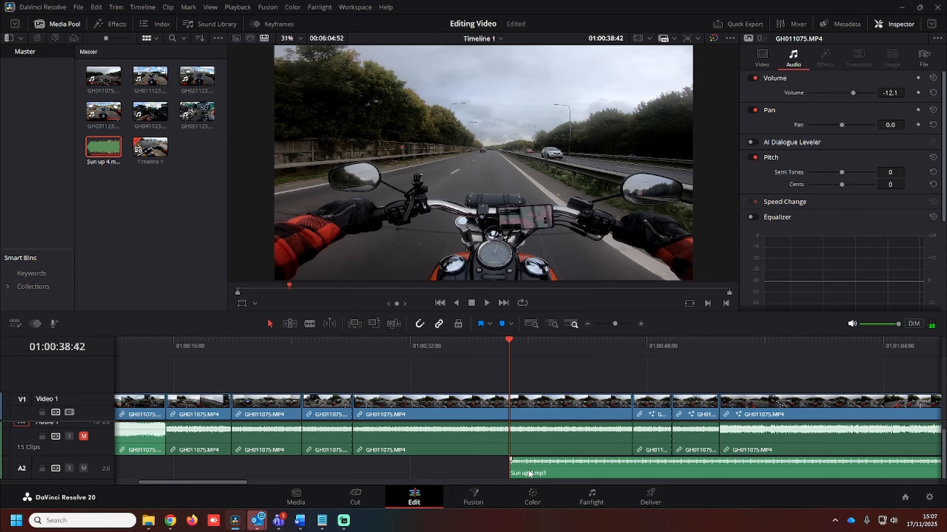
pyautogui.moveTo(529, 474); pyautogui.dragTo(373, 473)
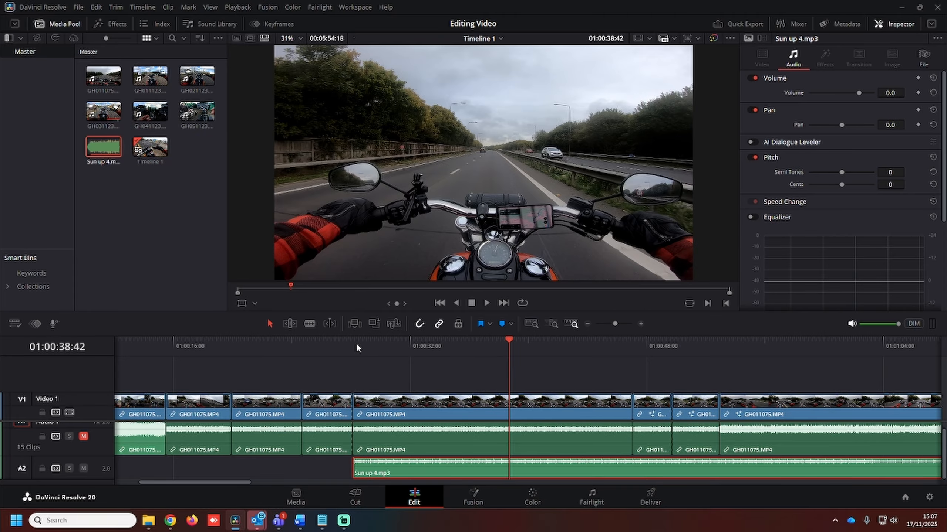
pyautogui.click(356, 345)
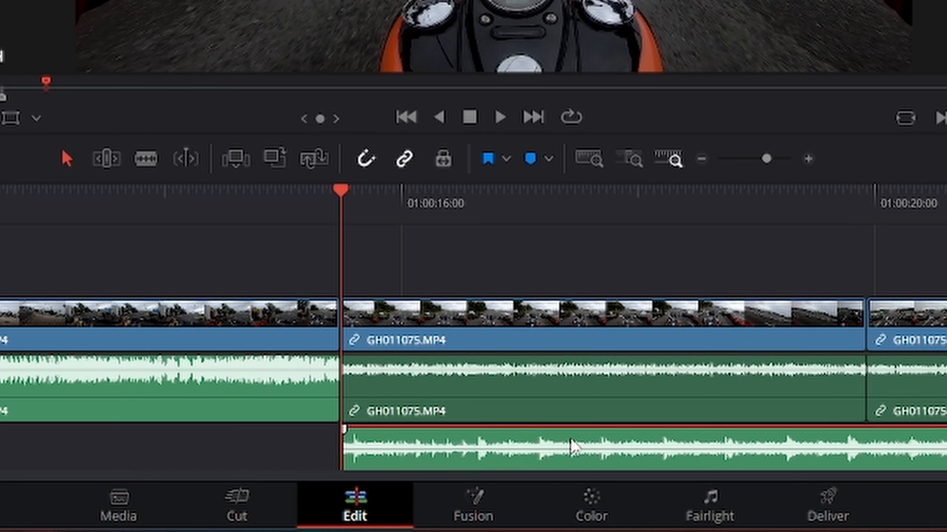
# Play the music from the start of the GH011075 riding clip and split it at the strong beat just after 01:00:16
pyautogui.press('space')
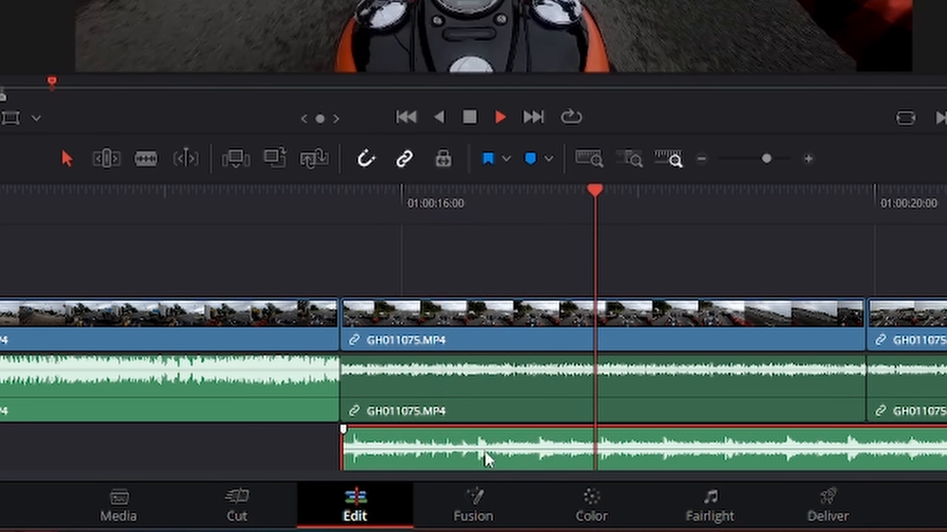
pyautogui.press('space')
pyautogui.click(474, 220)
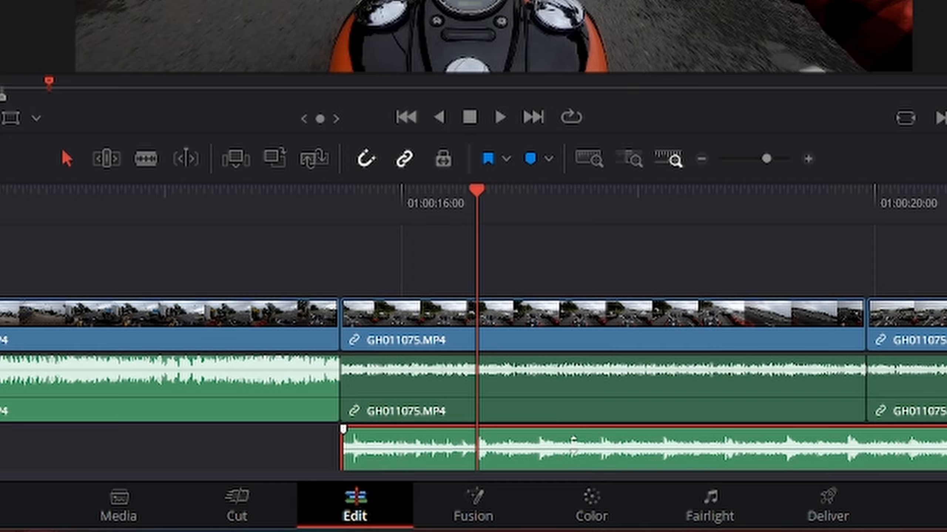
pyautogui.hotkey('ctrl', 'b')
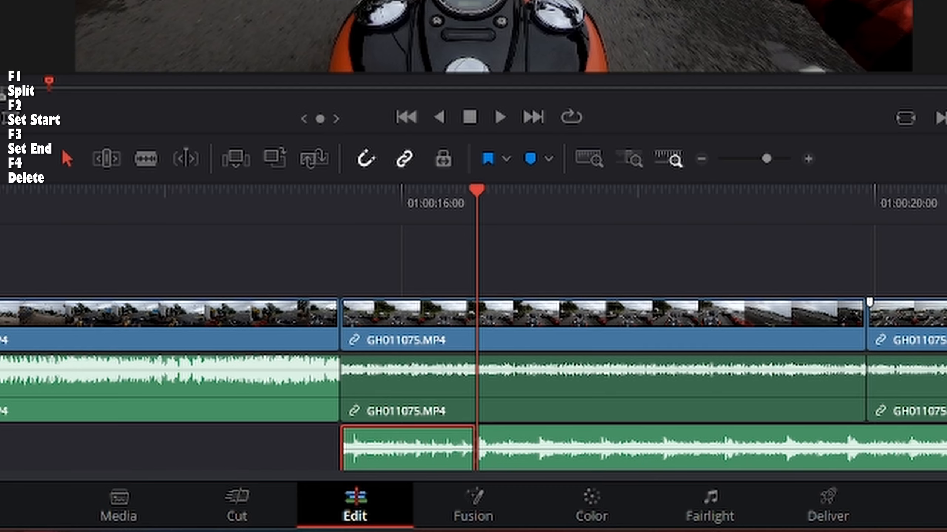
# Delete the short music piece before the beat without shifting the video clips, and align the remaining music with the preceding clip cut
pyautogui.press('F4')
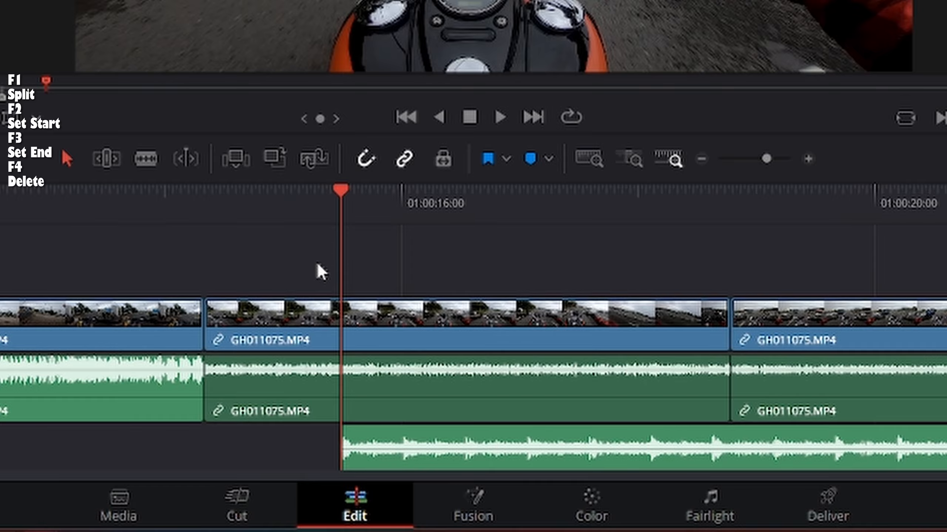
pyautogui.hotkey('ctrl', 'z')
pyautogui.click(419, 440)
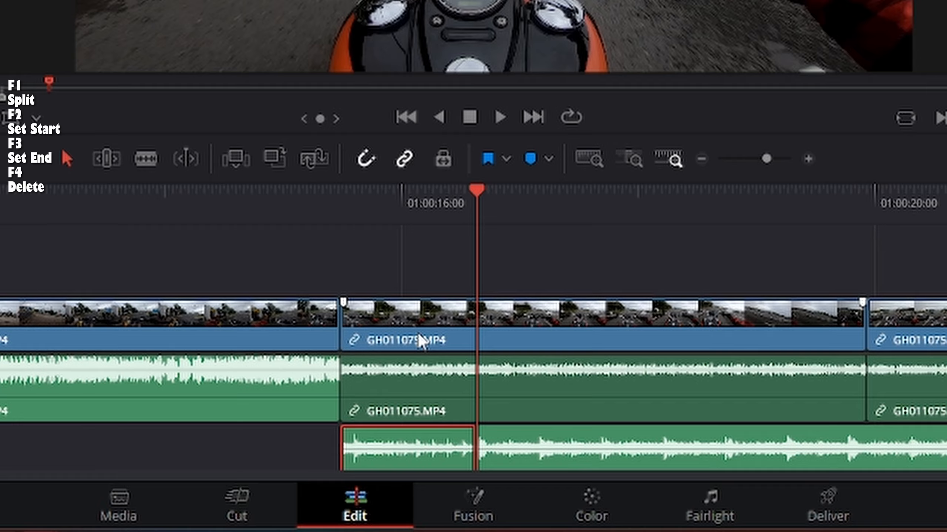
pyautogui.press('Delete')
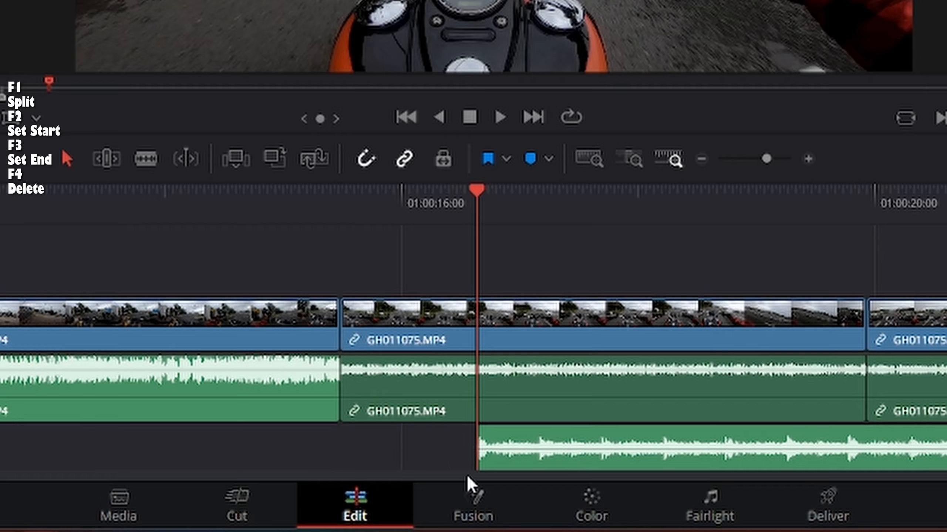
pyautogui.moveTo(512, 434); pyautogui.dragTo(367, 439)
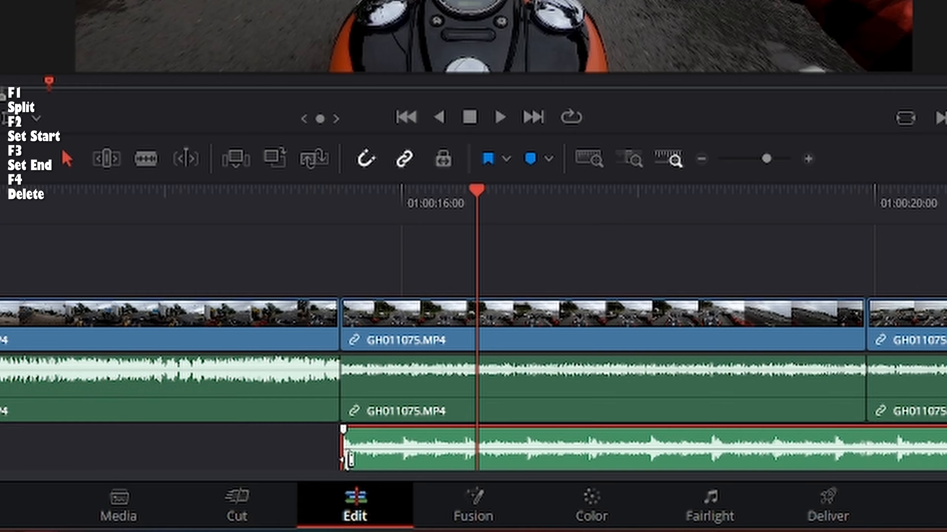
# Extend the start of the music back to the previous clip cut just before 01:00:12 and play through the transition
pyautogui.moveTo(343, 444); pyautogui.dragTo(0, 479)
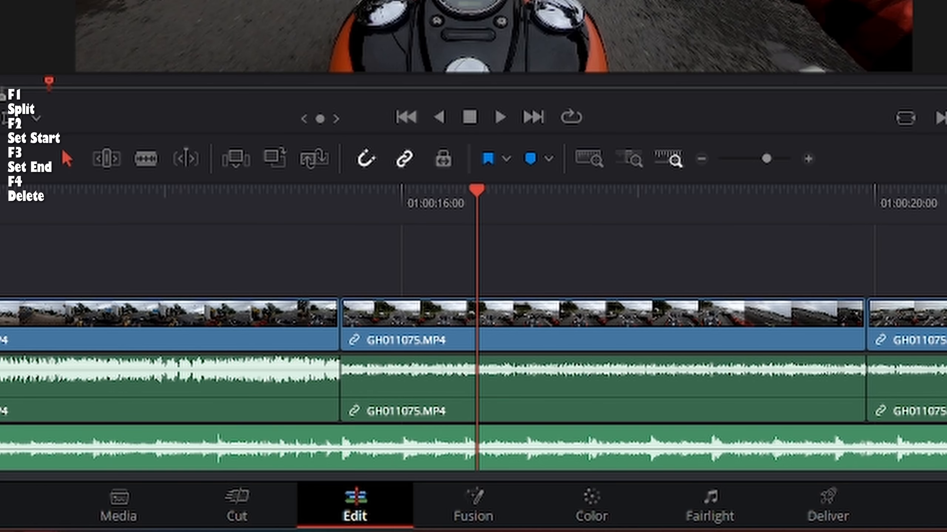
pyautogui.press('Home')
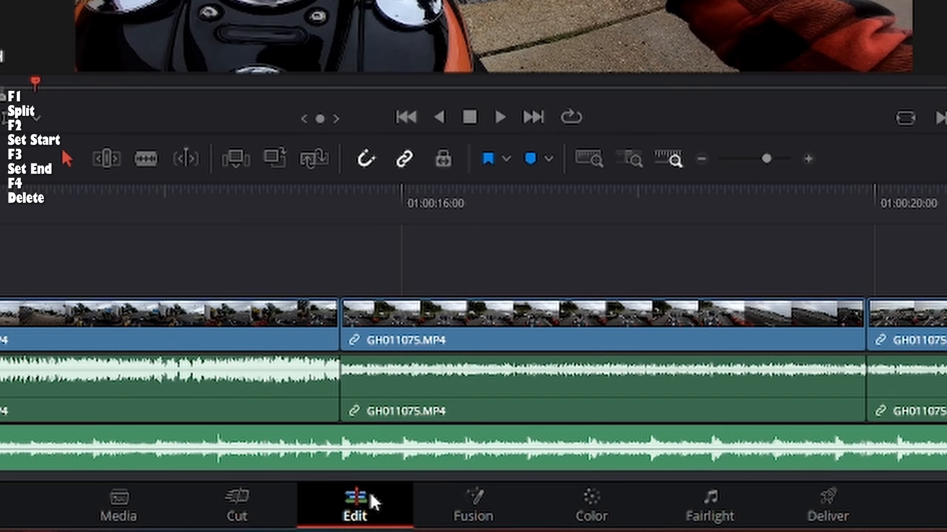
pyautogui.click(112, 202)
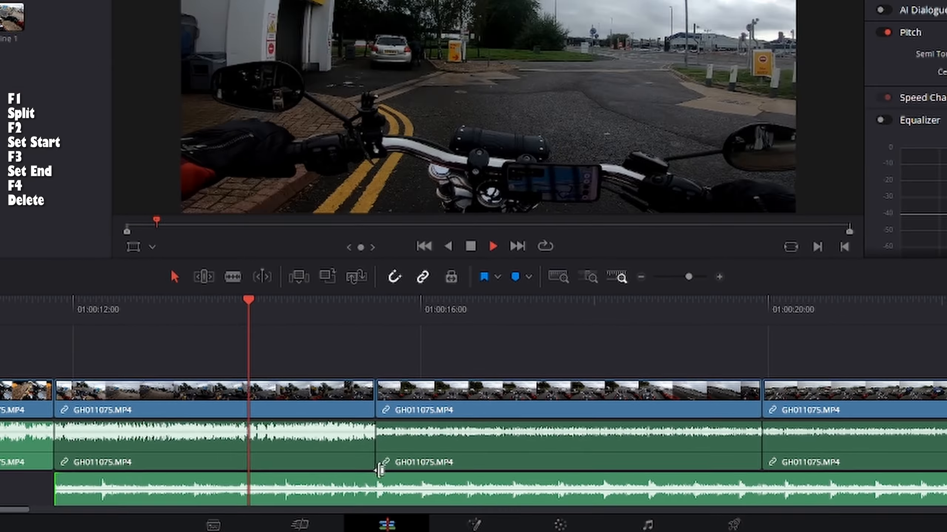
pyautogui.press('space')
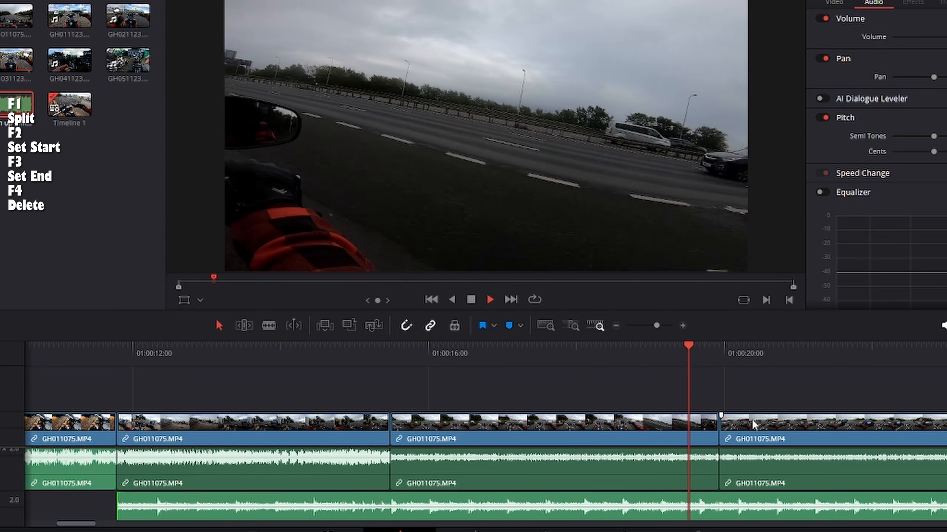
pyautogui.press('space')
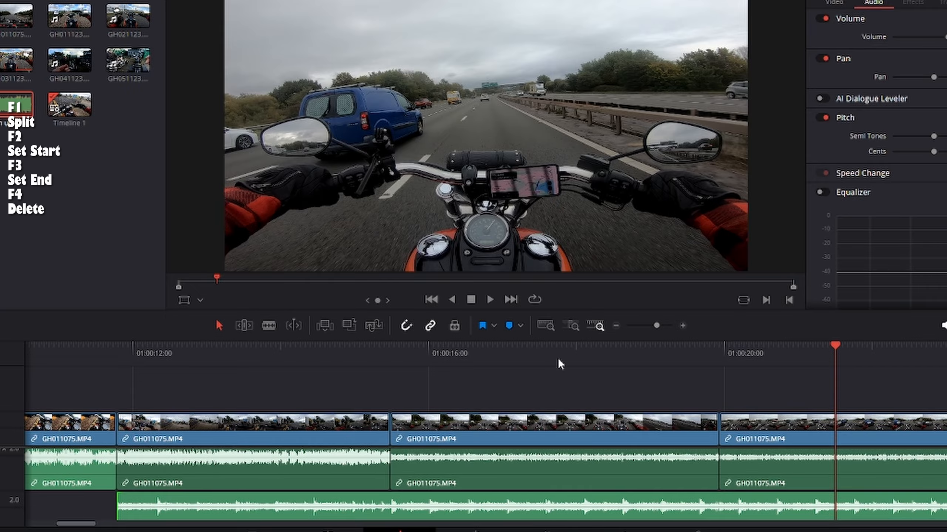
# Replay from the cut near 01:00:15 and move the next GH011075 clip's start to the music beat just before 01:00:20
pyautogui.click(388, 362)
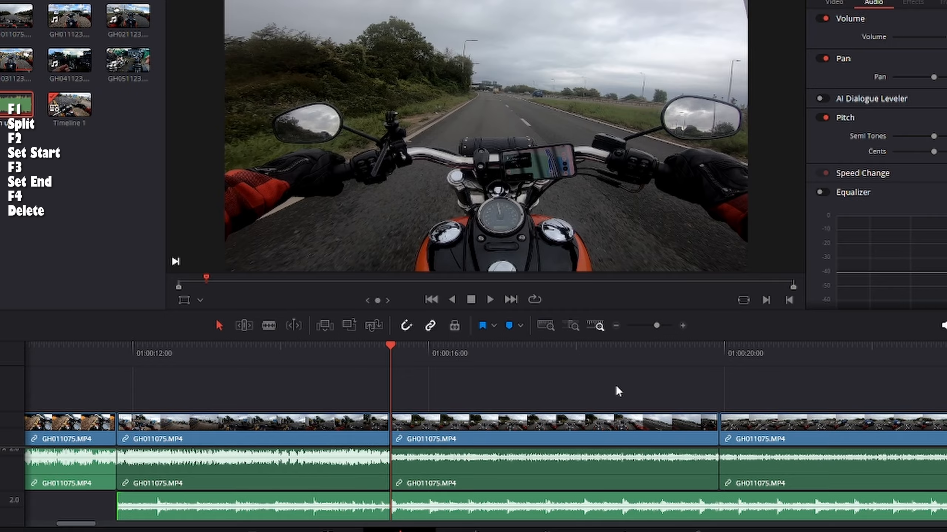
pyautogui.press('space')
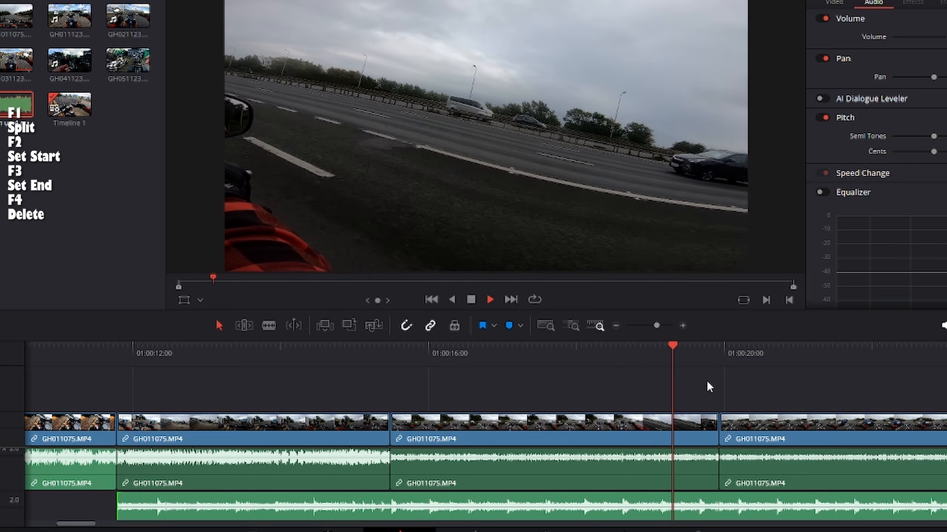
pyautogui.press('space')
pyautogui.click(746, 435)
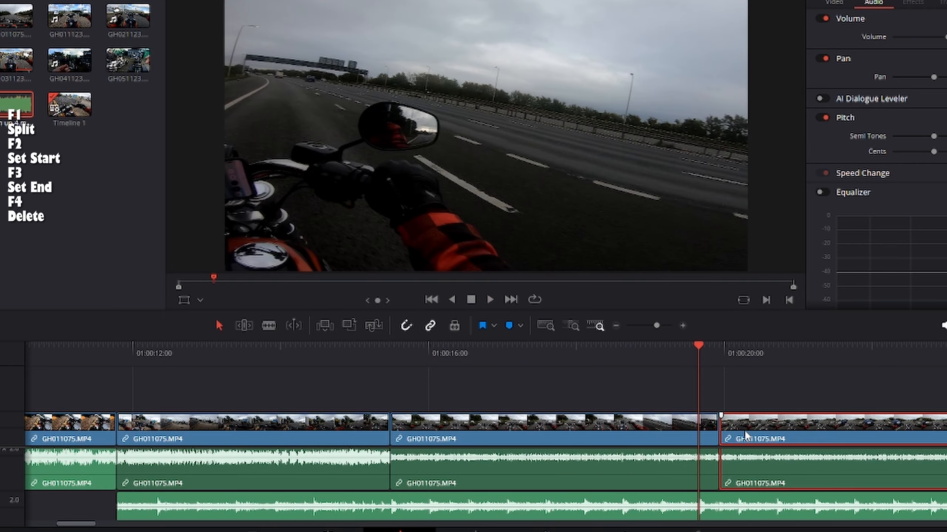
pyautogui.moveTo(721, 436); pyautogui.dragTo(710, 436)
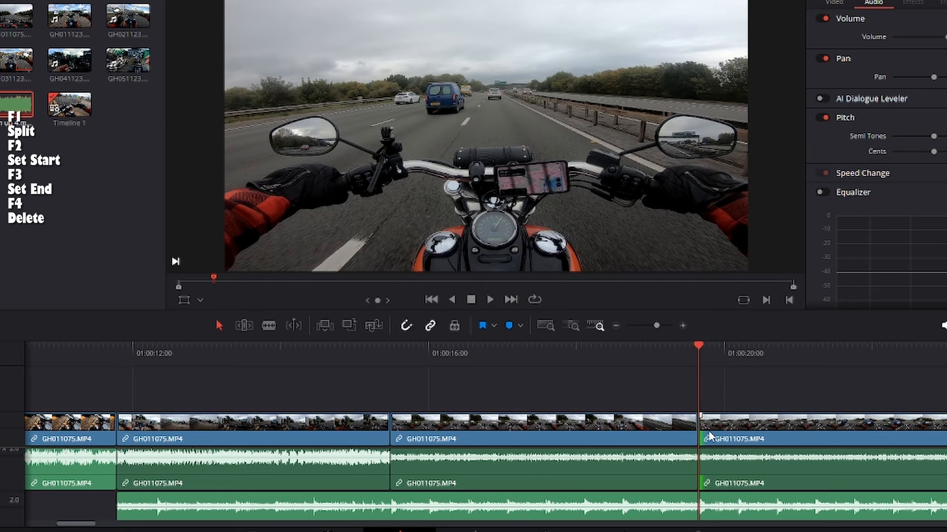
pyautogui.hotkey('ctrl', 'z')
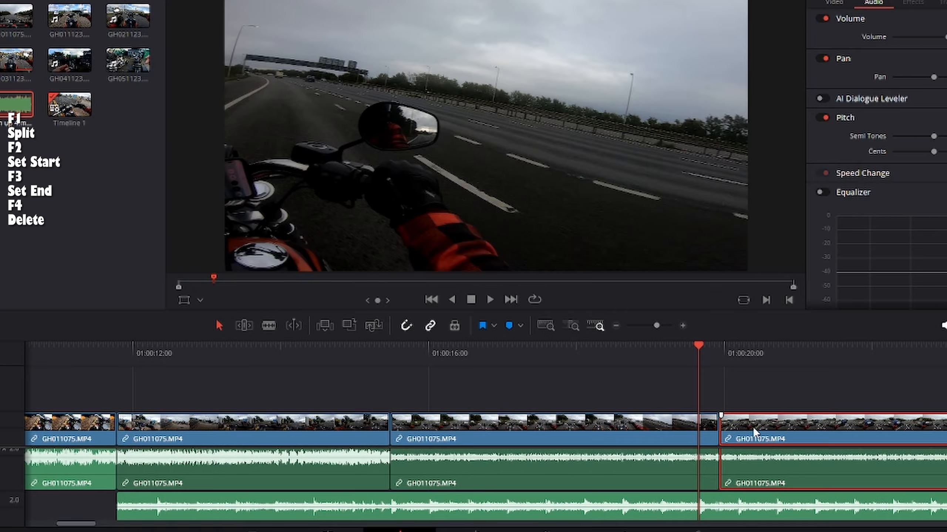
pyautogui.moveTo(752, 426); pyautogui.dragTo(732, 427)
pyautogui.click(510, 367)
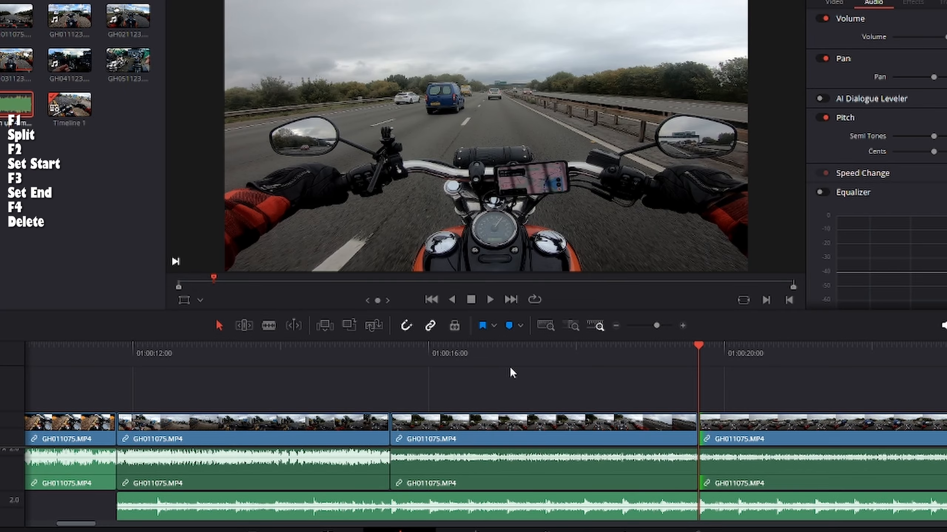
# Play the GH011075 clip that follows the cut near 01:00:15 and trim its end to the music beat at about 01:00:17
pyautogui.click(531, 358)
pyautogui.press('space')
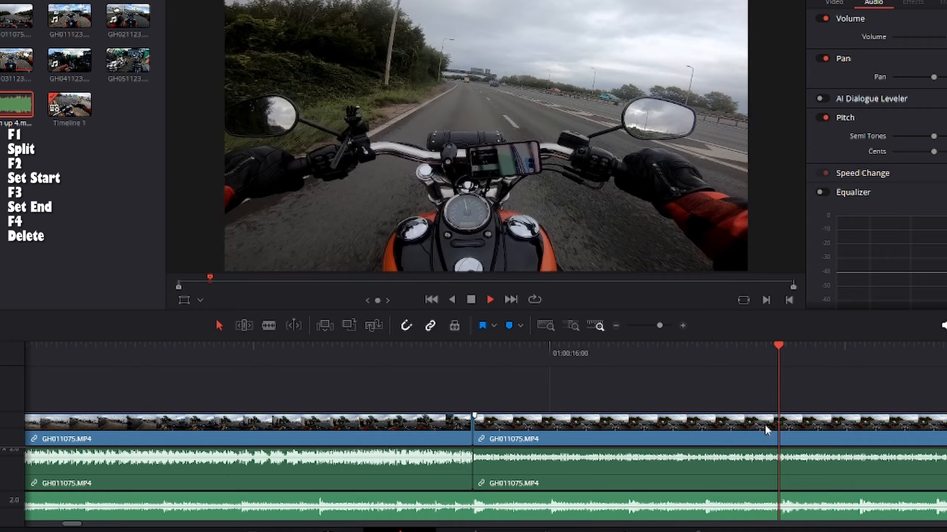
pyautogui.moveTo(779, 369)
pyautogui.mouseDown()
pyautogui.moveTo(807, 369)
pyautogui.moveTo(781, 370)
pyautogui.mouseUp()
pyautogui.click(810, 433)
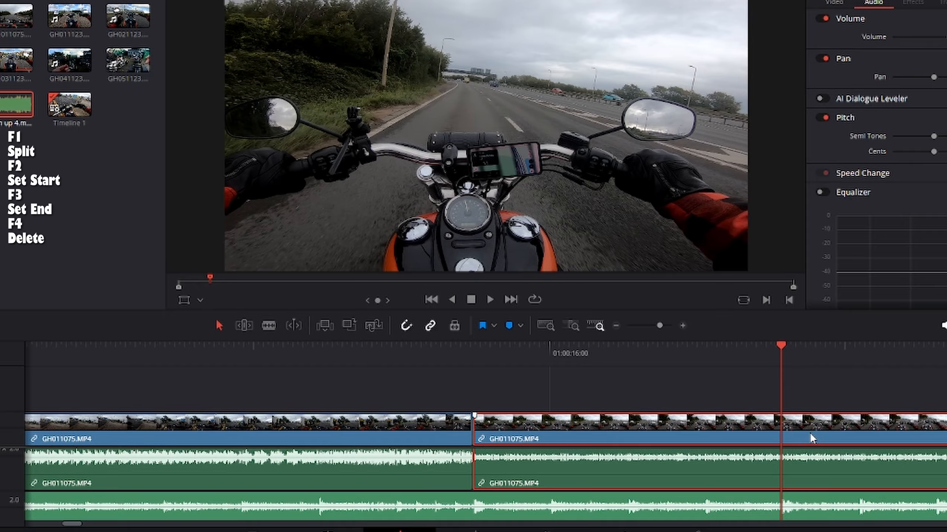
pyautogui.press('F3')
# Play the following blue-van motorway clip and trim its end to the music beat at about 01:00:19
pyautogui.press('space')
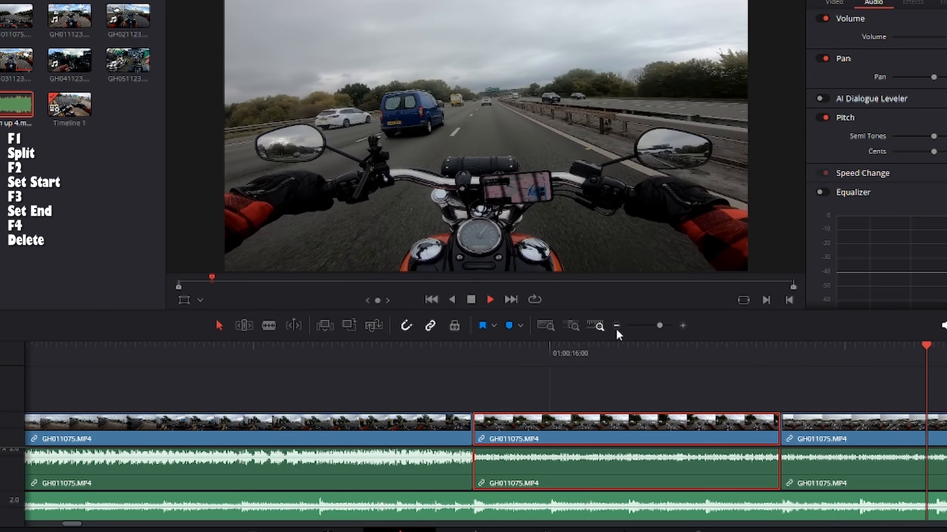
pyautogui.click(616, 325)
pyautogui.press('space')
pyautogui.click(882, 362)
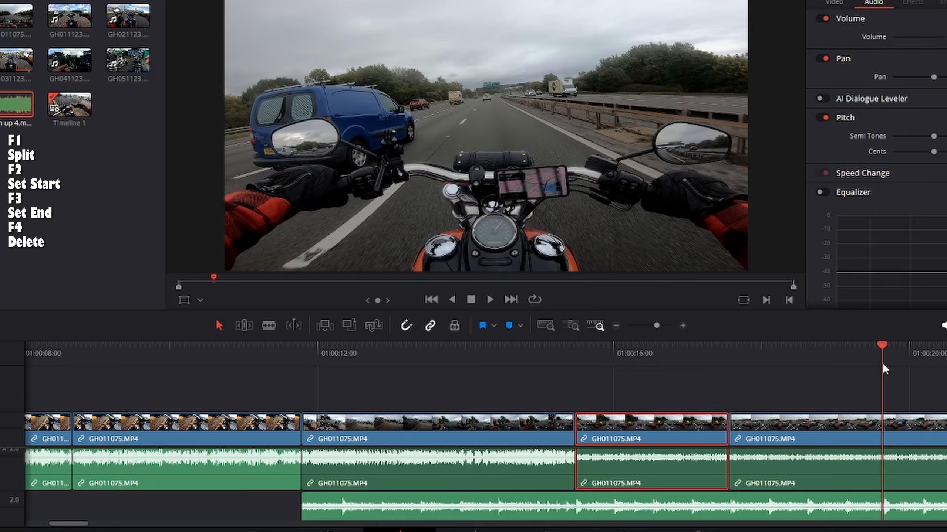
pyautogui.click(893, 434)
pyautogui.press('F1')
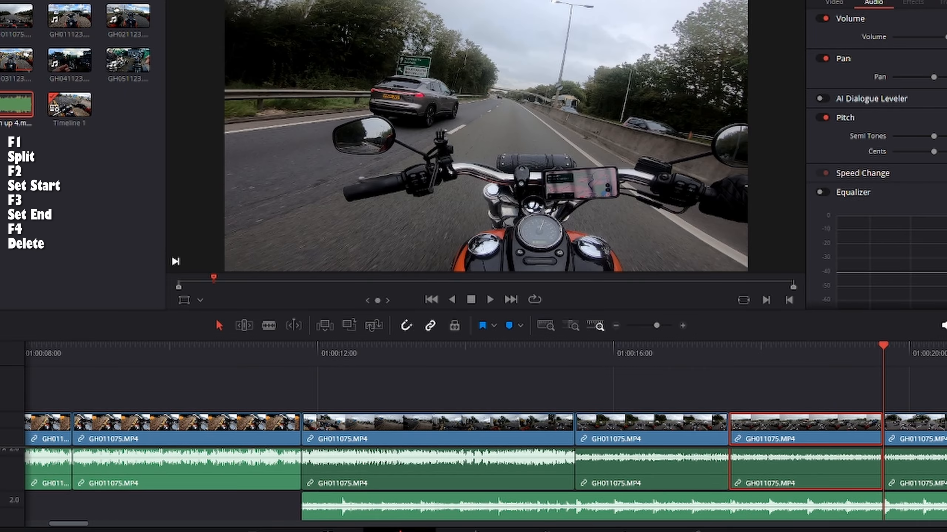
# Play the grey-car clip and extend its end slightly to the music beat at about 01:00:23
pyautogui.moveTo(83, 526); pyautogui.dragTo(107, 527)
pyautogui.press('space')
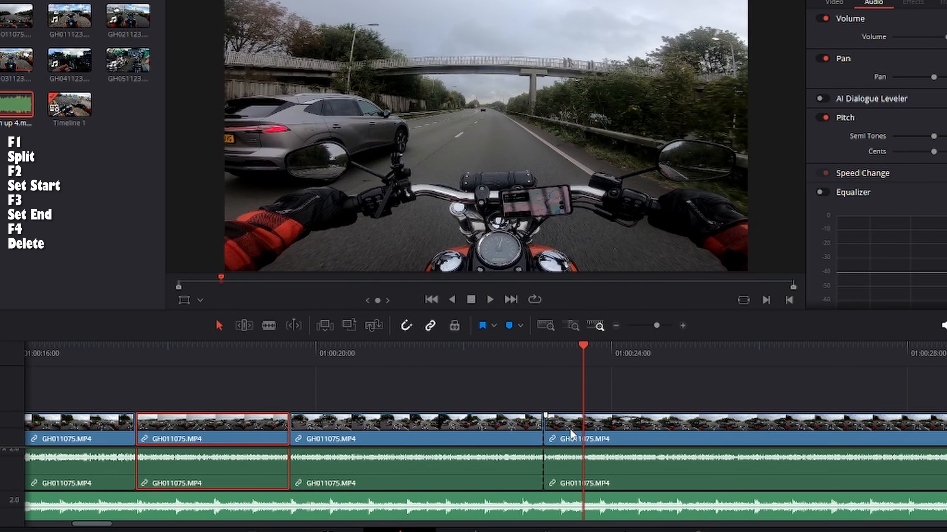
pyautogui.press('Up')
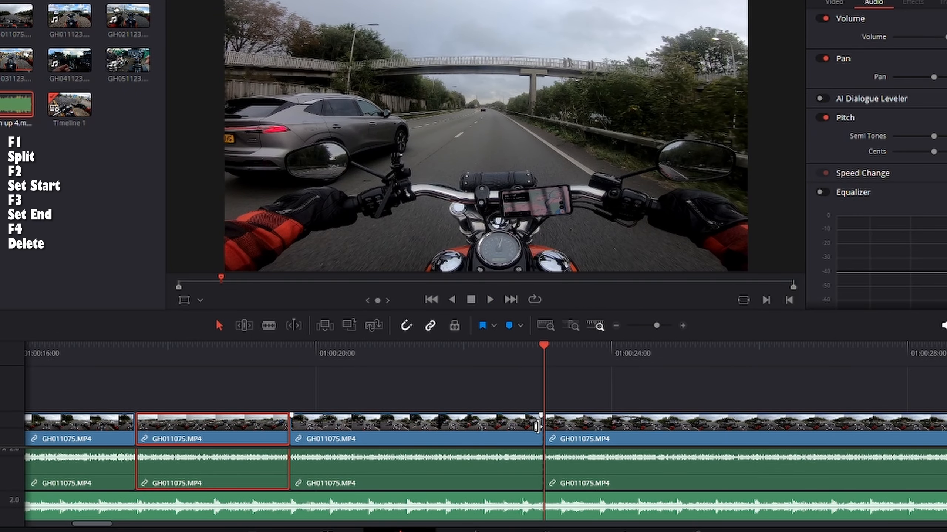
pyautogui.moveTo(539, 430); pyautogui.dragTo(561, 430)
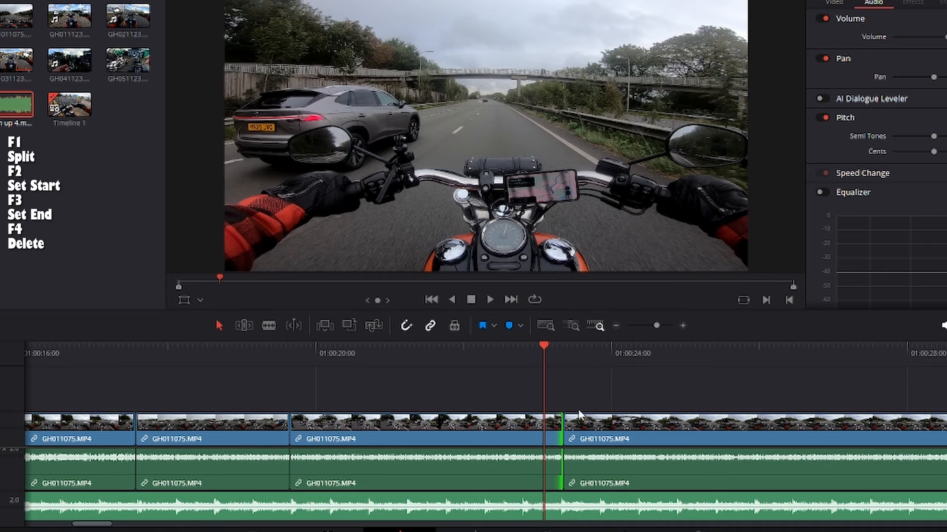
# Skim the long GH011075 clip after the grey-car clip and trim its start to the frame at about 01:00:33
pyautogui.press('space')
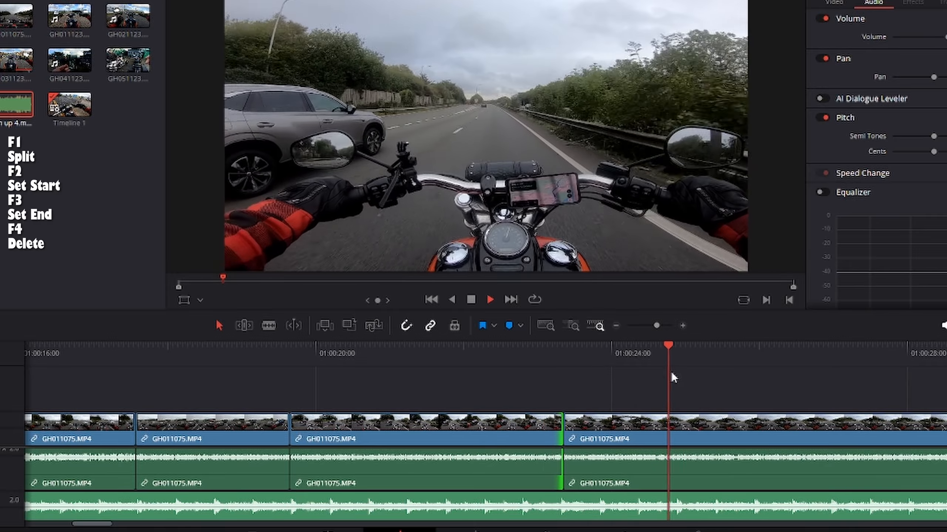
pyautogui.click(615, 326)
pyautogui.click(615, 326)
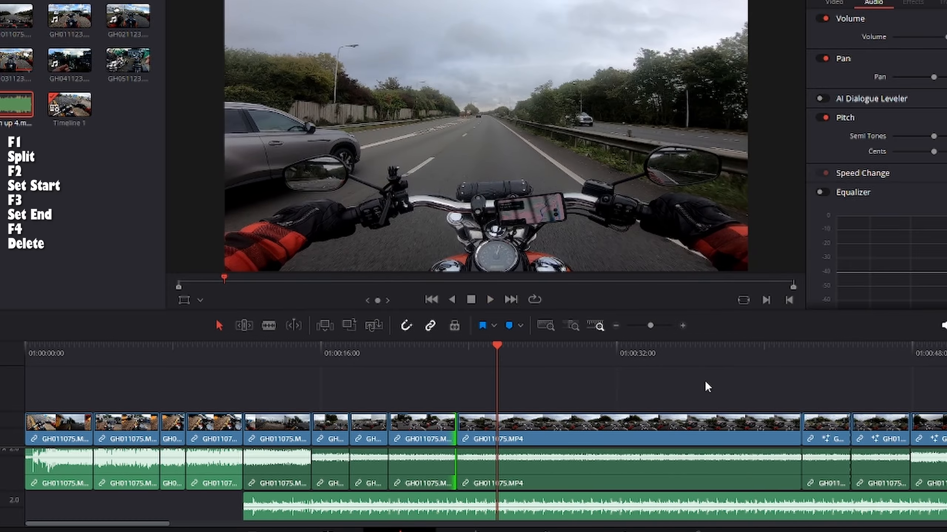
pyautogui.click(623, 355)
pyautogui.click(662, 438)
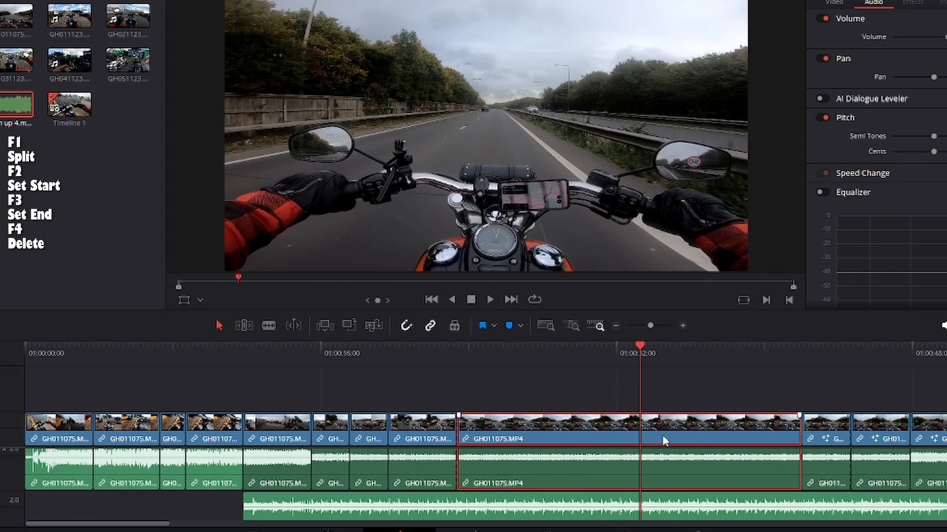
pyautogui.press('F2')
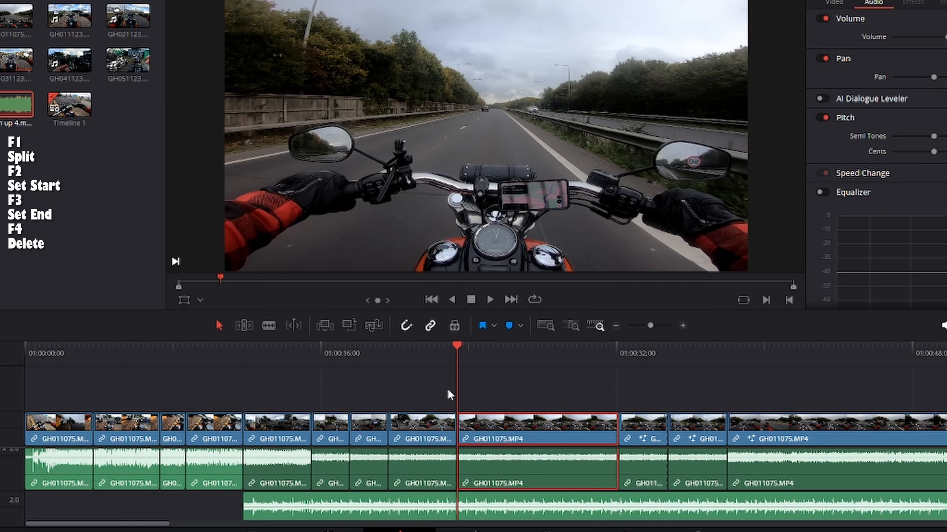
# Play across the cut after the grey-car clip and move that cut to the music beat at about 01:00:24
pyautogui.click(682, 325)
pyautogui.click(681, 326)
pyautogui.press('space')
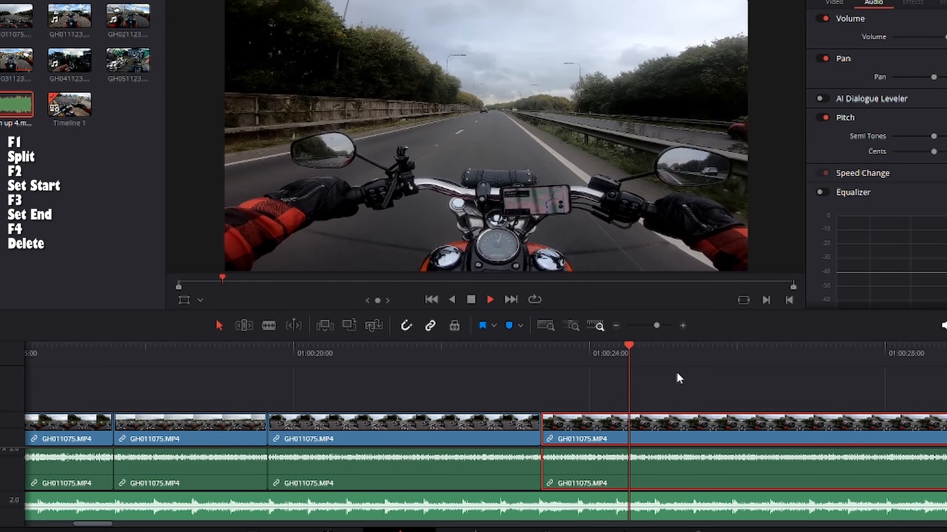
pyautogui.click(517, 361)
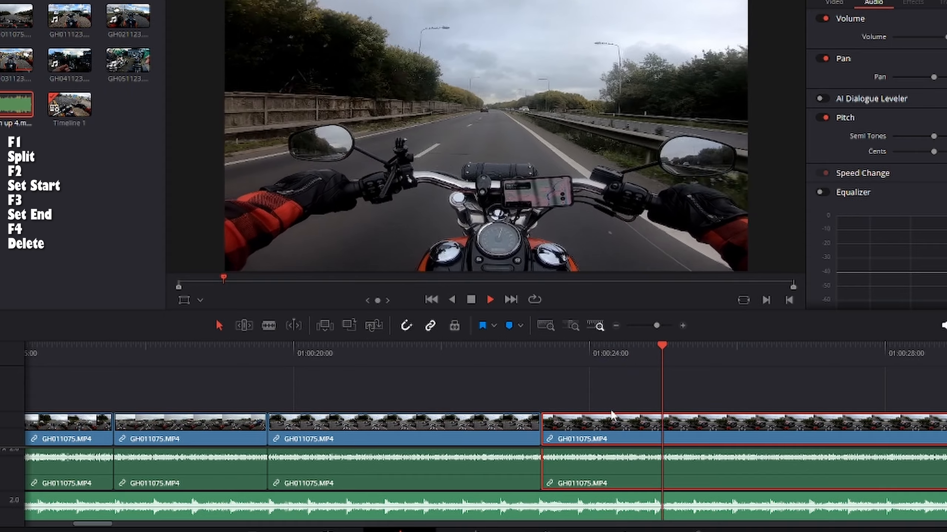
pyautogui.press('space')
pyautogui.click(268, 357)
pyautogui.press('space')
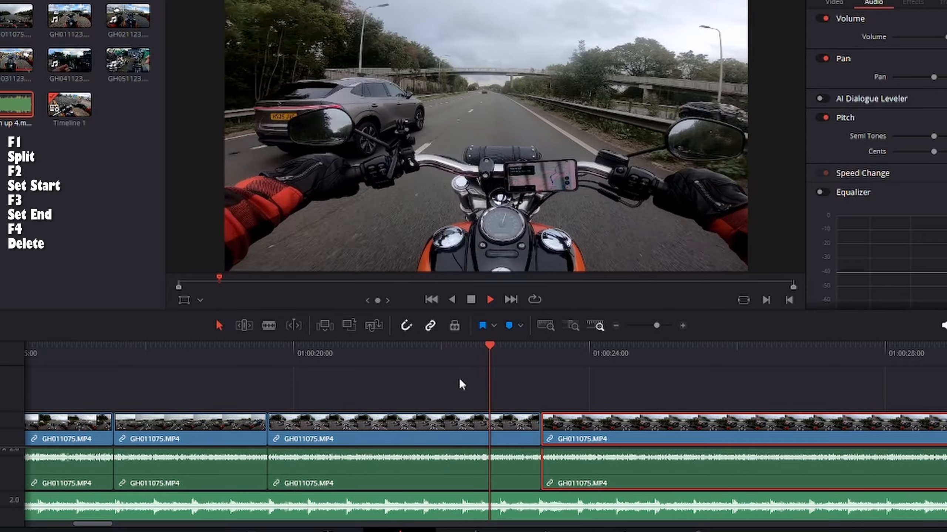
pyautogui.press('space')
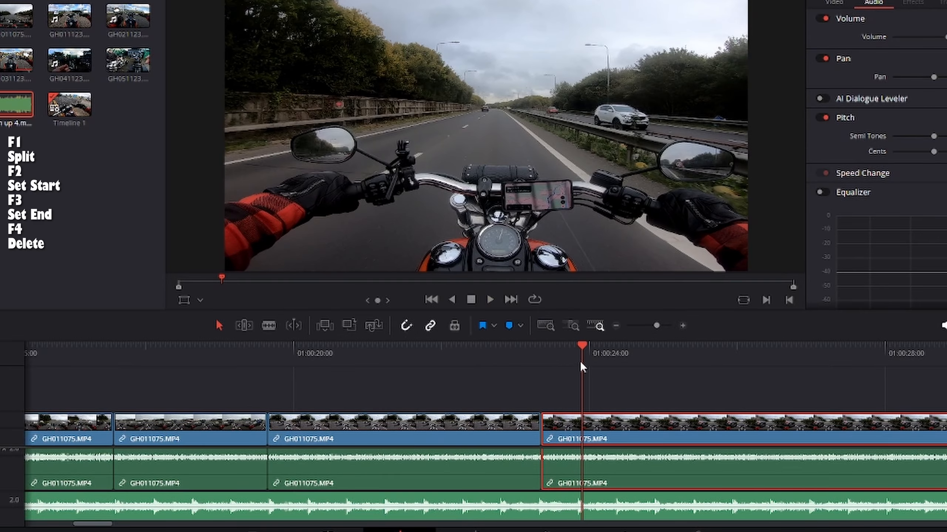
pyautogui.moveTo(541, 432); pyautogui.dragTo(574, 432)
# Play the clip that follows the 01:00:24 cut and split it on the music beat at about 01:00:26
pyautogui.press('space')
pyautogui.click(663, 431)
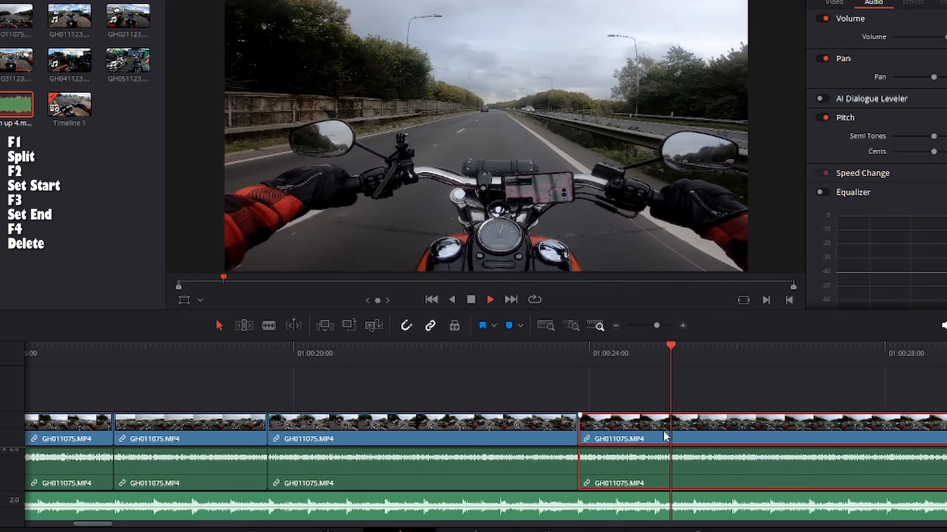
pyautogui.press('space')
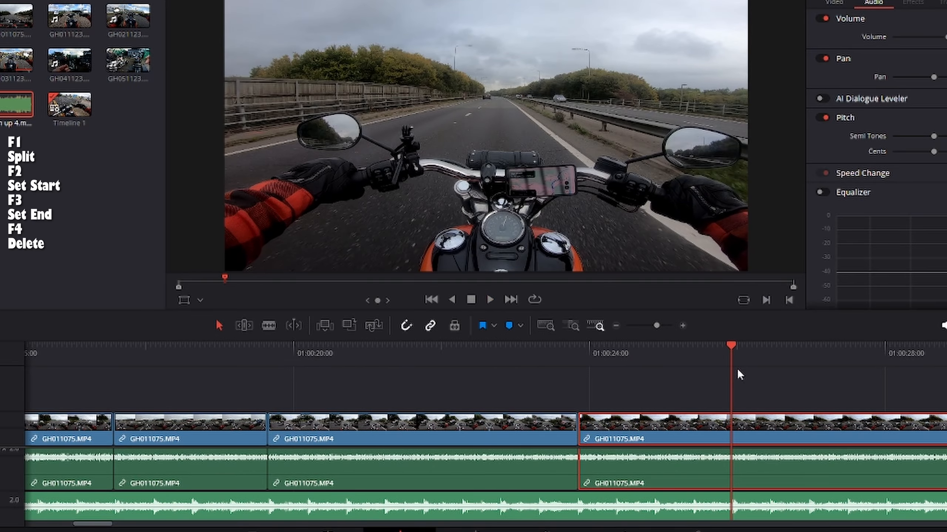
pyautogui.press('F1')
# Skim the GH011075 clip after the 01:00:26 split and trim its start to the frame at about 01:00:29.5
pyautogui.click(616, 325)
pyautogui.press('space')
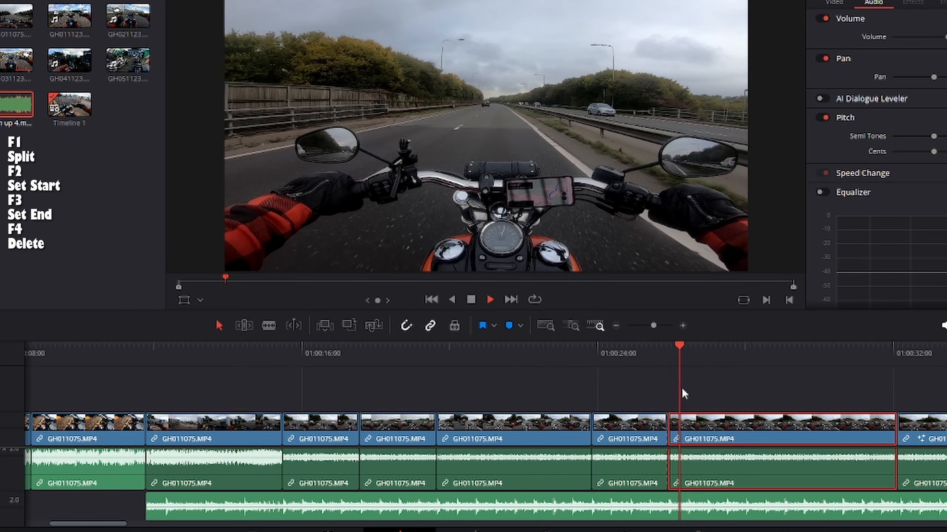
pyautogui.press('space')
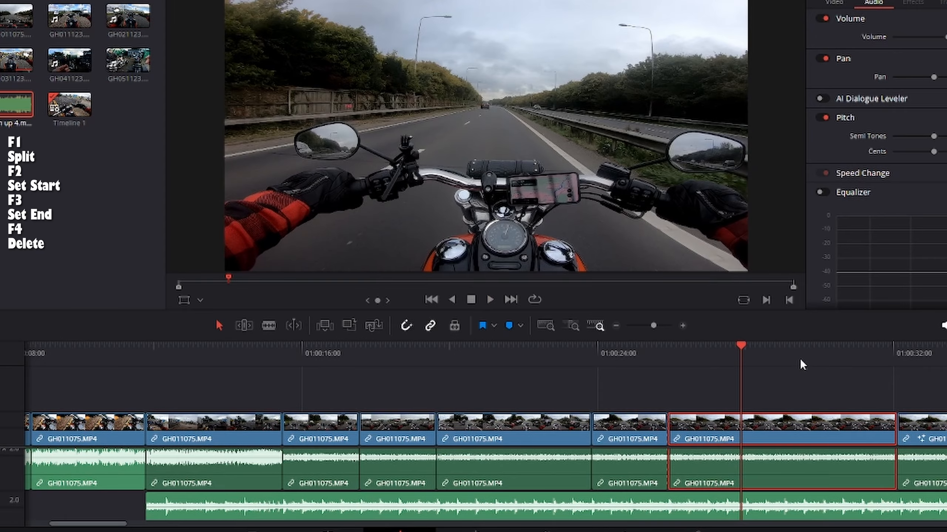
pyautogui.click(802, 352)
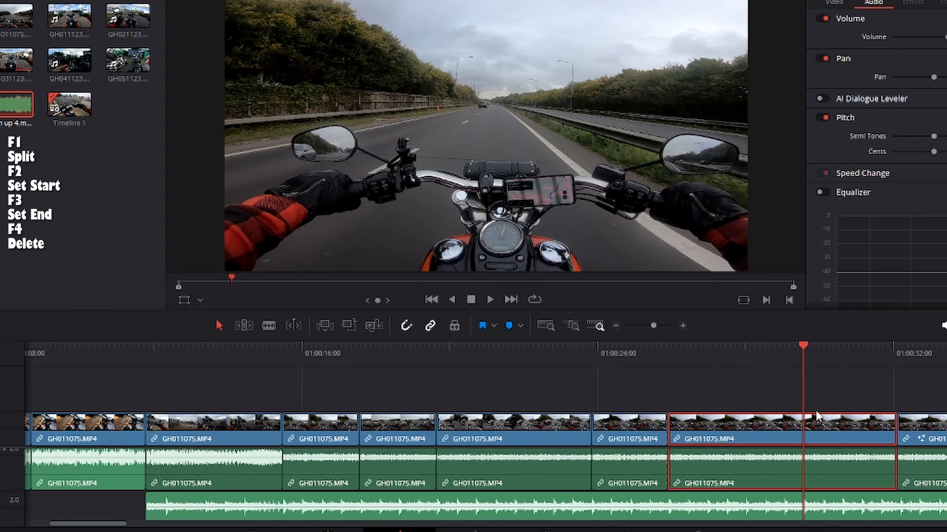
pyautogui.press('F2')
# Play the shortened clip after the 01:00:26 cut and trim its end to the music beat at about 01:00:28
pyautogui.press('space')
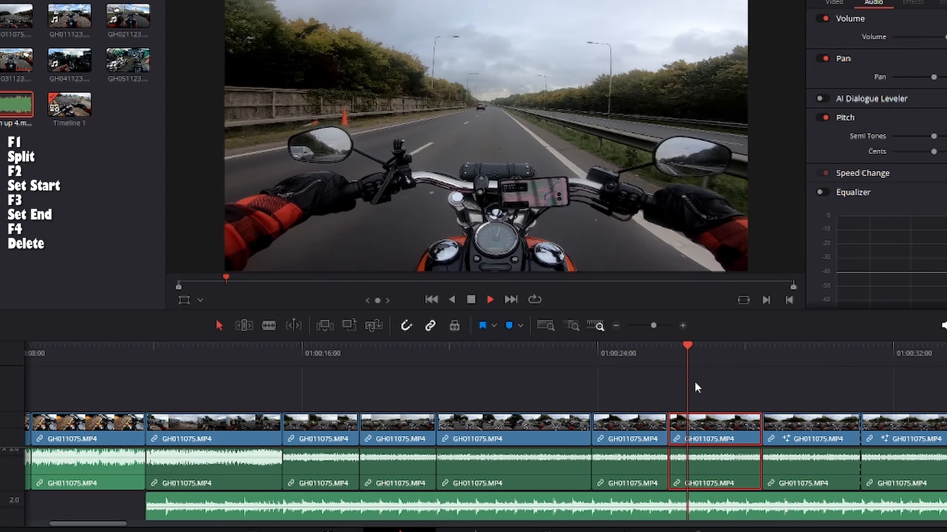
pyautogui.press('space')
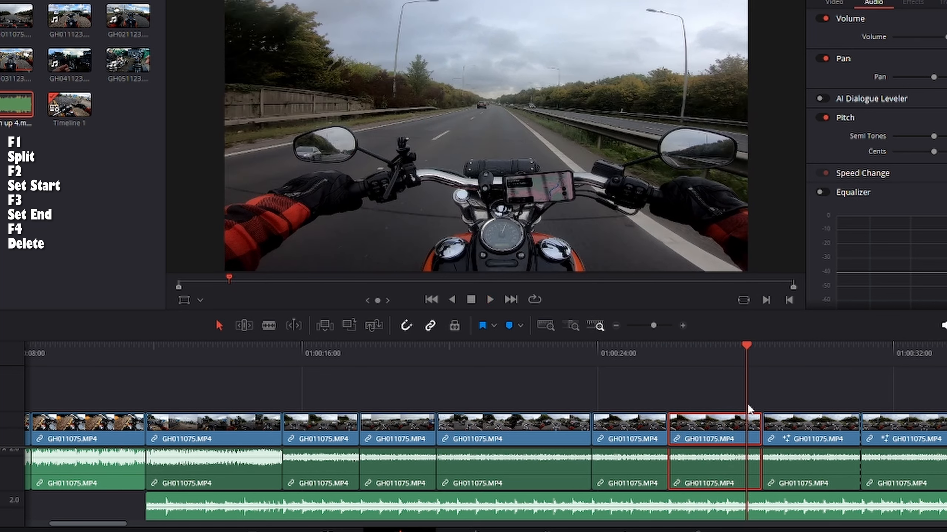
pyautogui.press('F3')
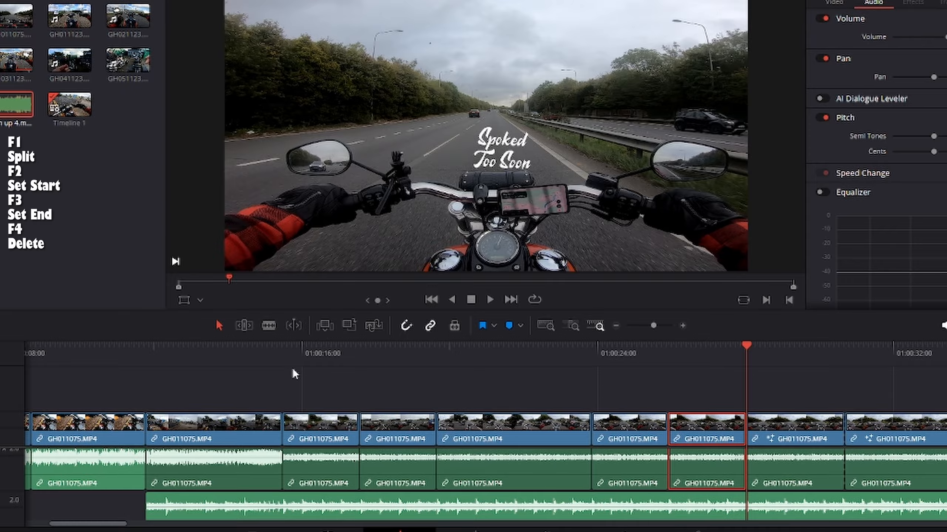
# Play back the beat-cut section from about 01:00:15 and consult the Notes.txt notes in Notepad
pyautogui.click(282, 356)
pyautogui.press('space')
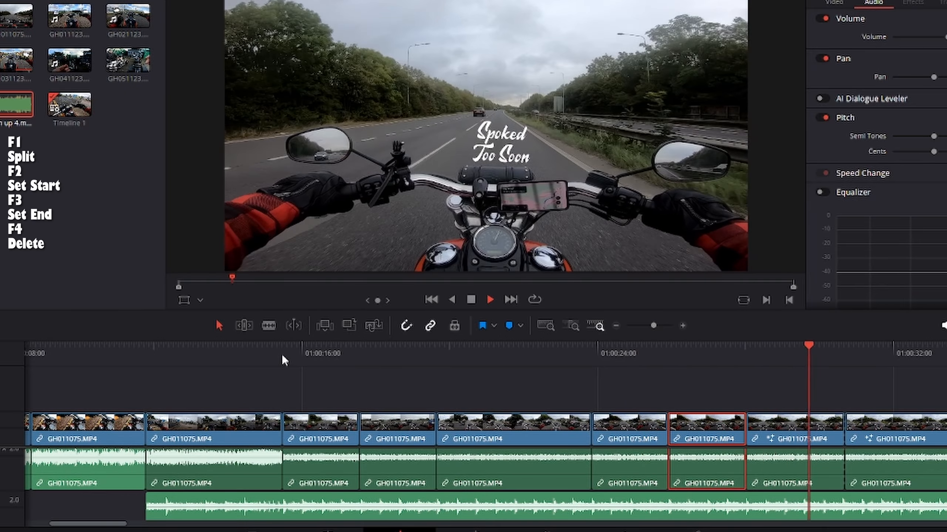
pyautogui.press('space')
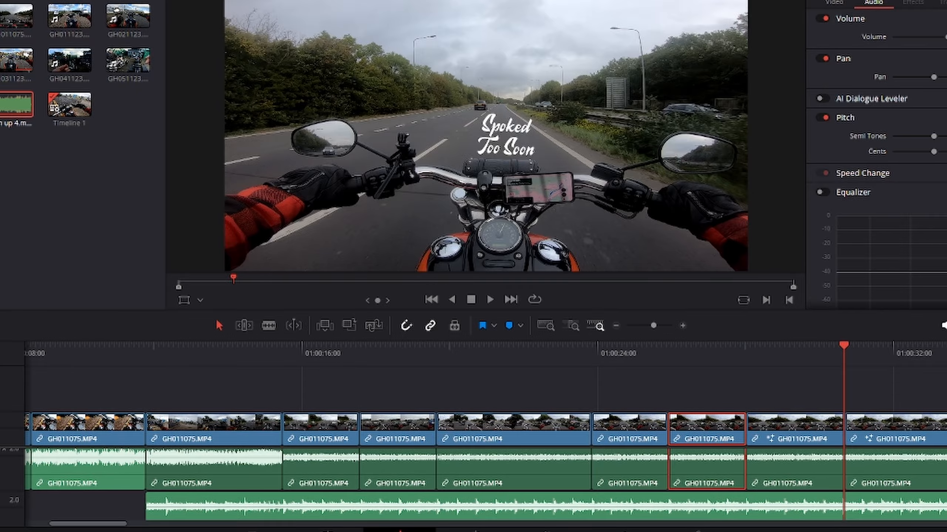
pyautogui.hotkey('alt', 'Tab')
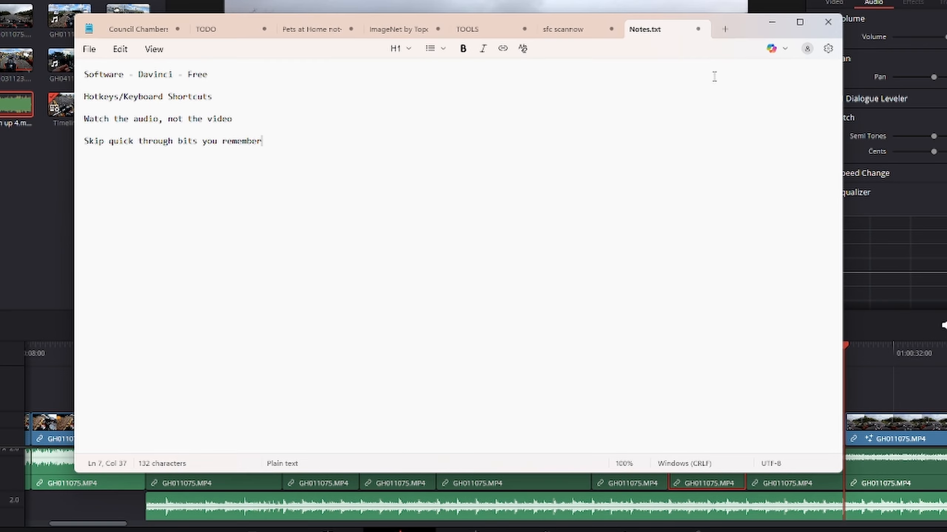
pyautogui.click(772, 21)
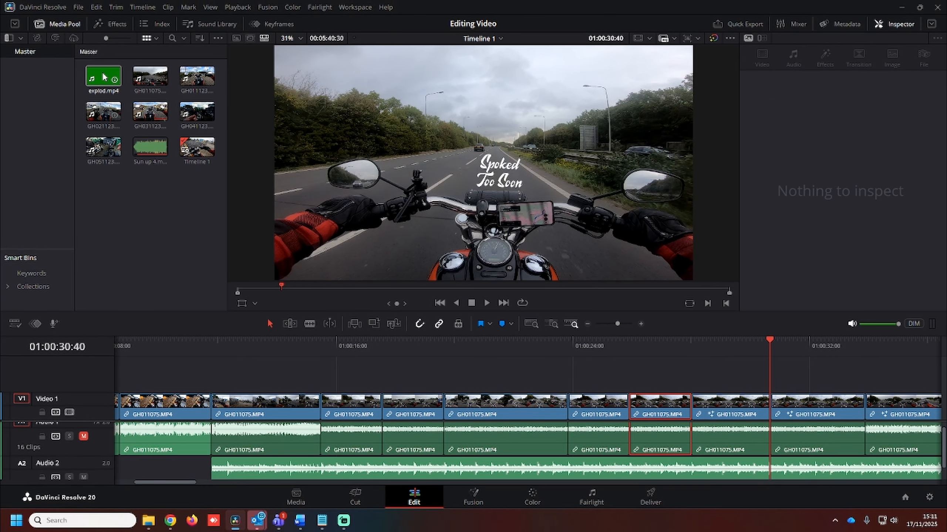
# Place explod.mp4 on a new video track above the footage at 01:00:30:40 and preview it
pyautogui.click(104, 81)
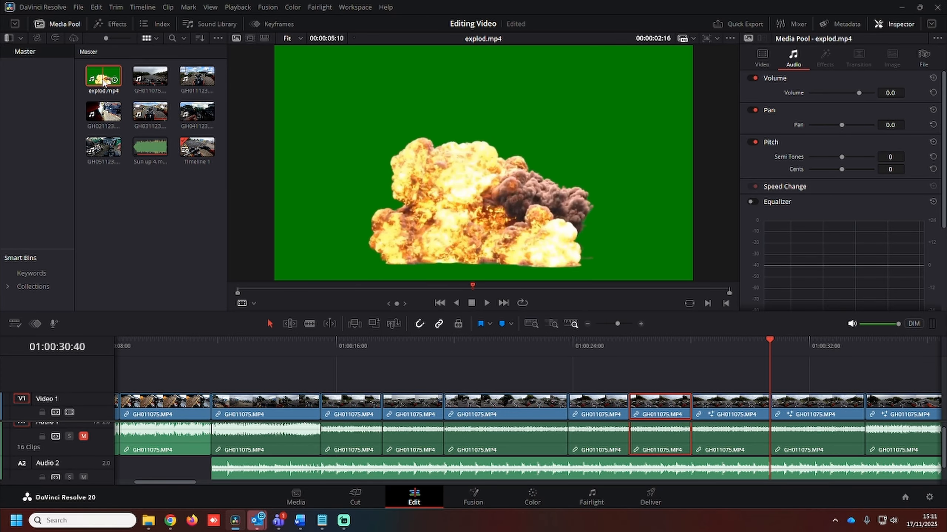
pyautogui.moveTo(104, 81); pyautogui.dragTo(774, 373)
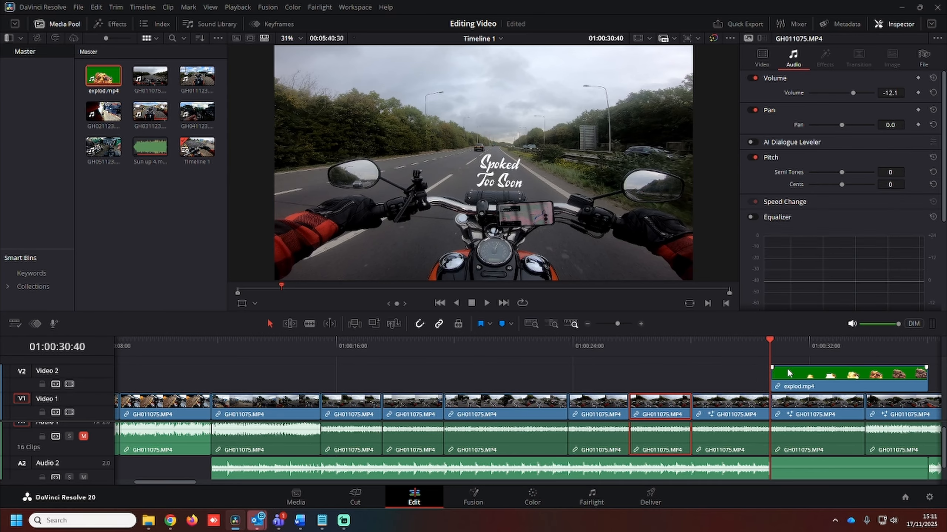
pyautogui.click(641, 324)
pyautogui.press('space')
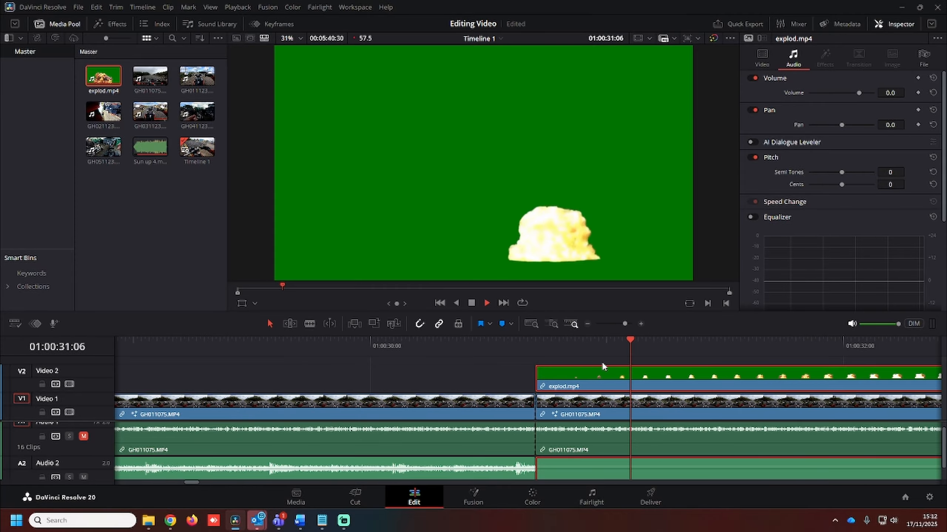
pyautogui.click(588, 324)
pyautogui.click(588, 323)
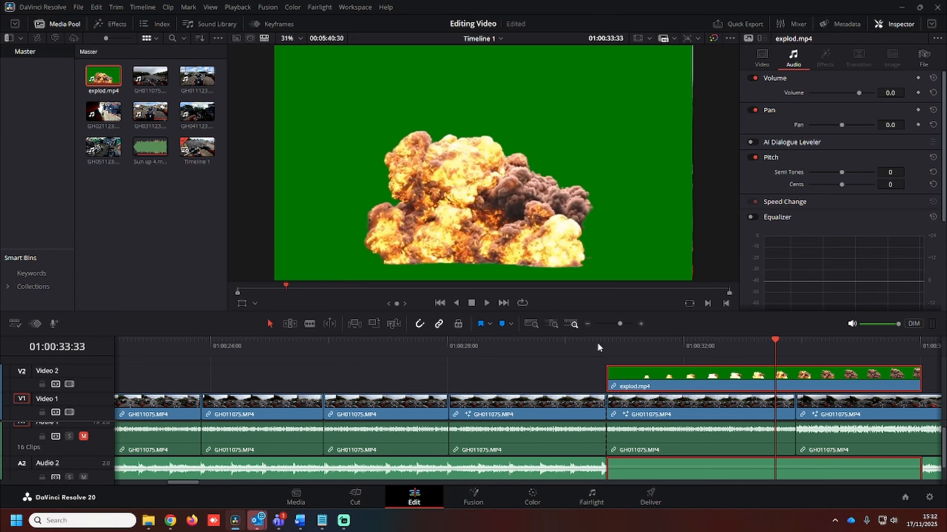
pyautogui.press('space')
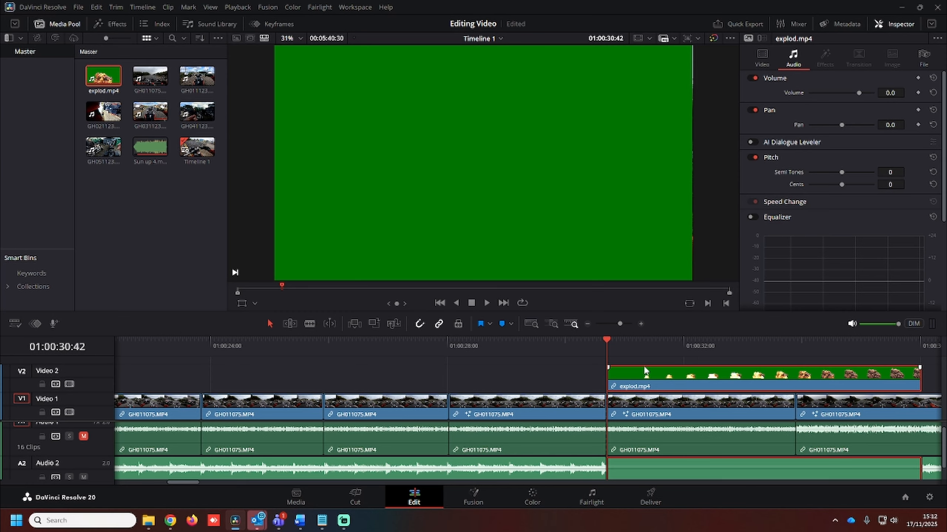
# In Fusion, key out the explosion clip's background with a Delta Keyer, sampling the green screen as its Background Color
pyautogui.moveTo(651, 352); pyautogui.dragTo(642, 353)
pyautogui.click(479, 499)
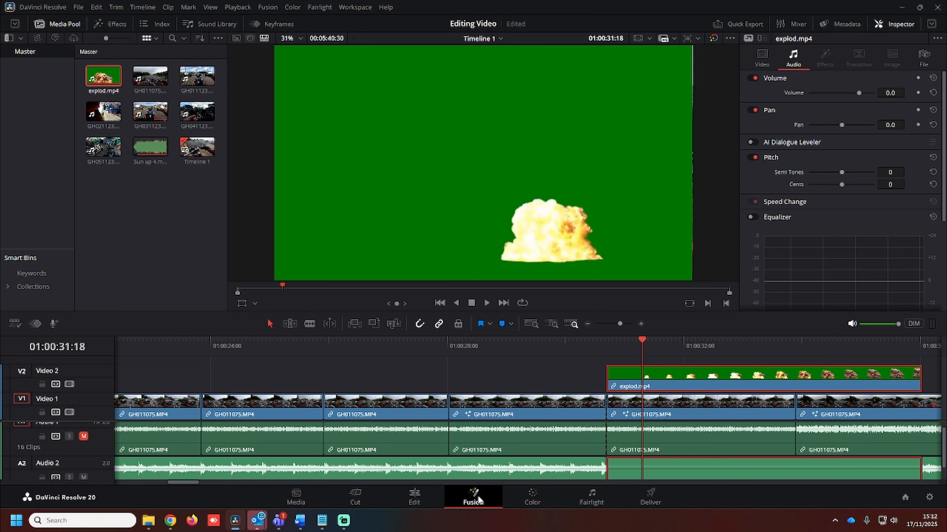
pyautogui.hotkey('shift', 'space')
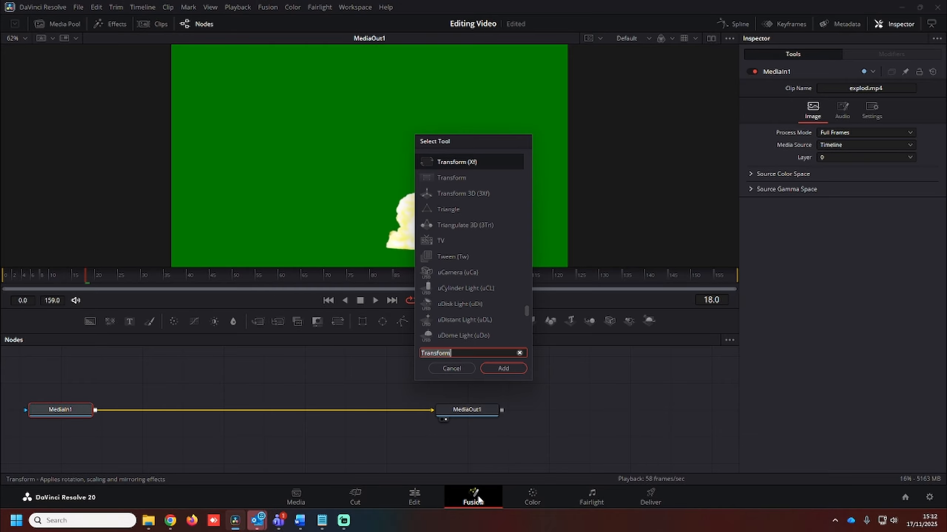
pyautogui.write('delt')
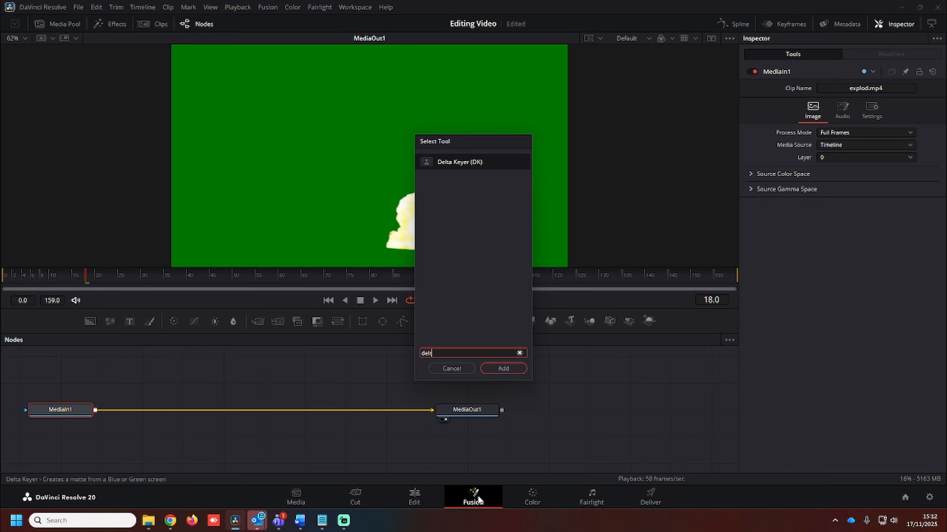
pyautogui.click(514, 366)
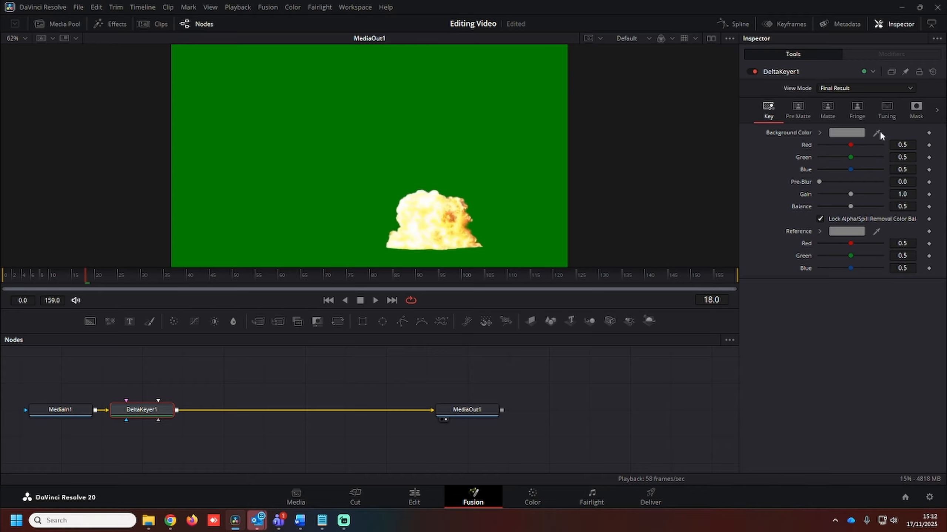
pyautogui.moveTo(876, 133); pyautogui.dragTo(773, 172)
pyautogui.moveTo(589, 163); pyautogui.dragTo(511, 143)
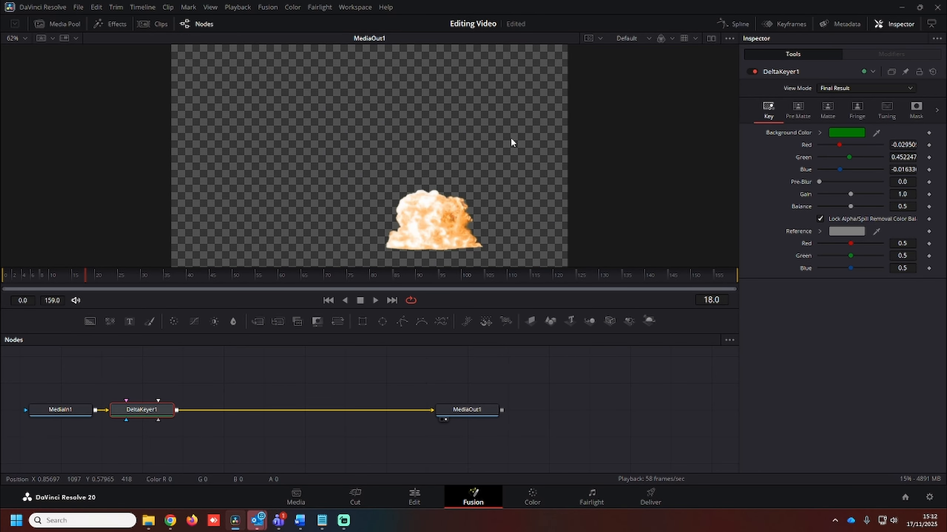
# Return to the edit timeline and play back the keyed explosion over the motorcycle footage
pyautogui.click(415, 497)
pyautogui.moveTo(175, 483); pyautogui.dragTo(188, 483)
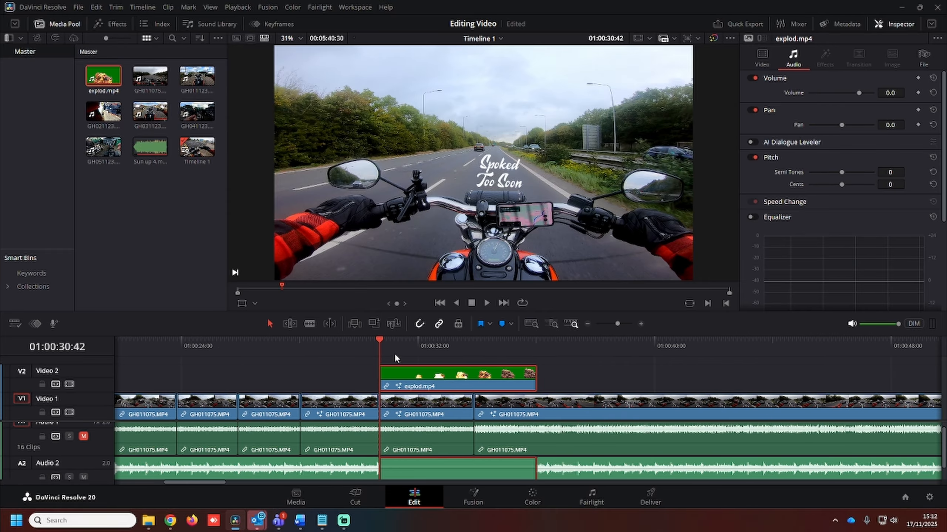
pyautogui.press('space')
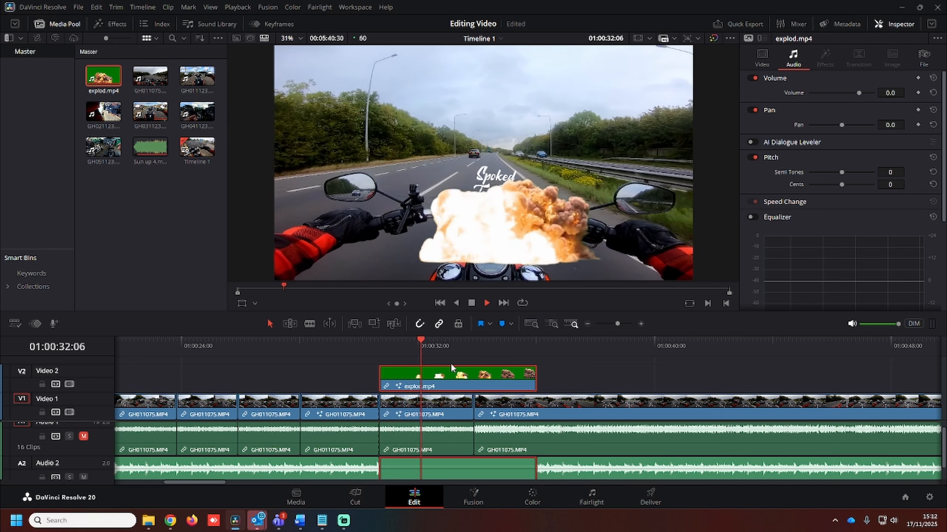
pyautogui.press('space')
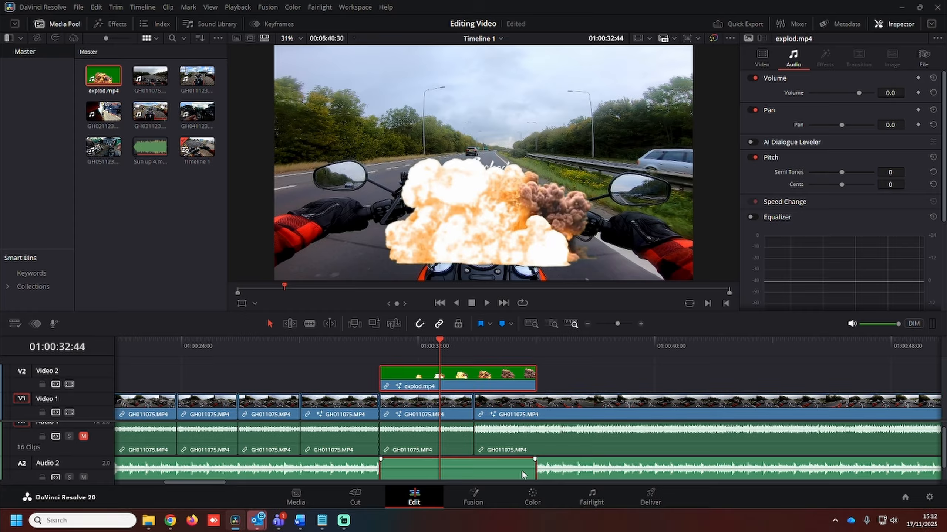
pyautogui.hotkey('ctrl', 'z')
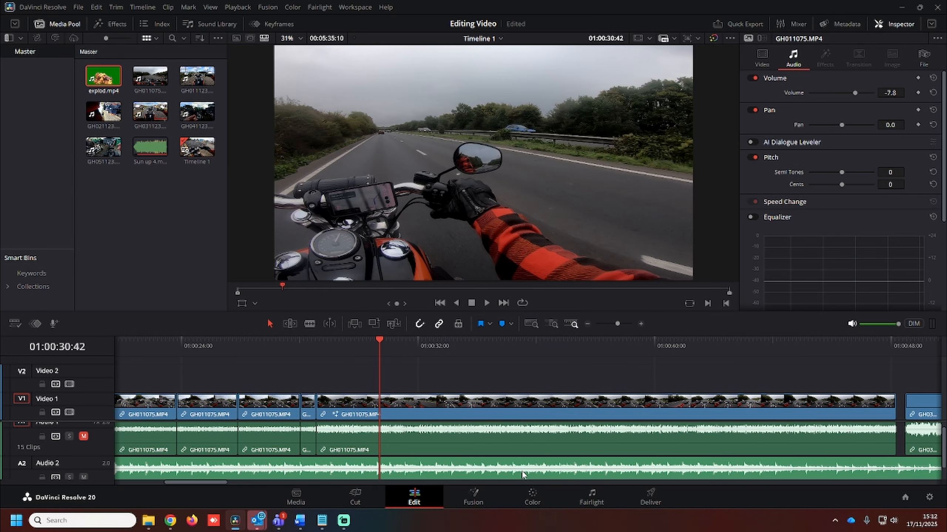
pyautogui.hotkey('ctrl', 'shift', 'z')
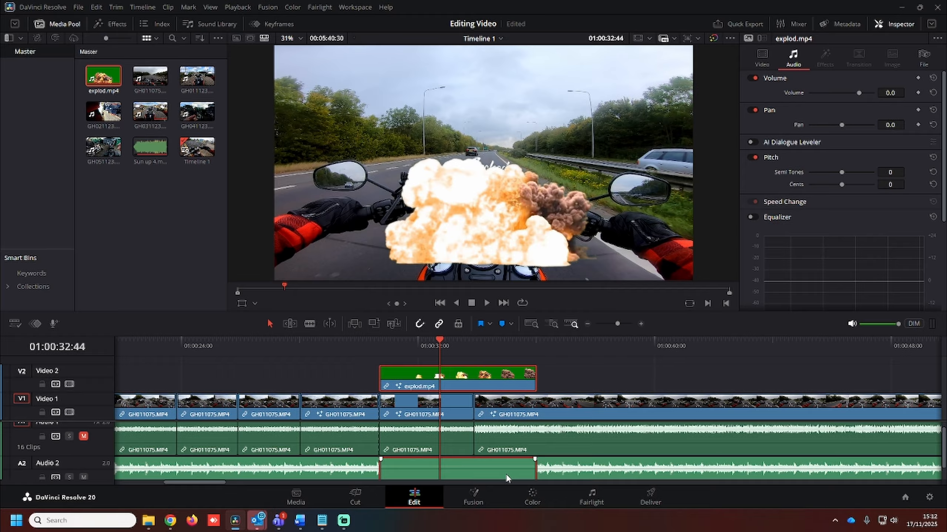
pyautogui.press('Delete')
pyautogui.hotkey('ctrl', 'z')
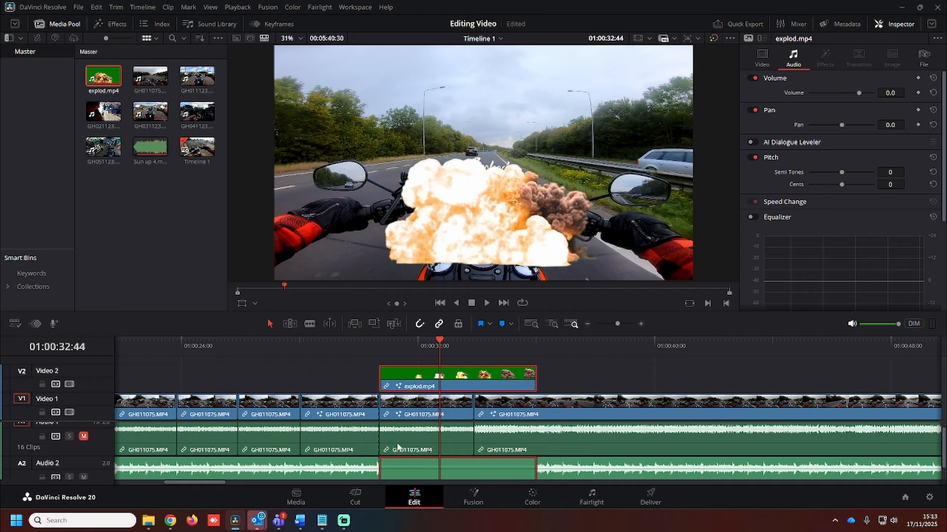
# Unlink the video of the explod.mp4 clip from its audio on the timeline
pyautogui.click(426, 410)
pyautogui.click(345, 412)
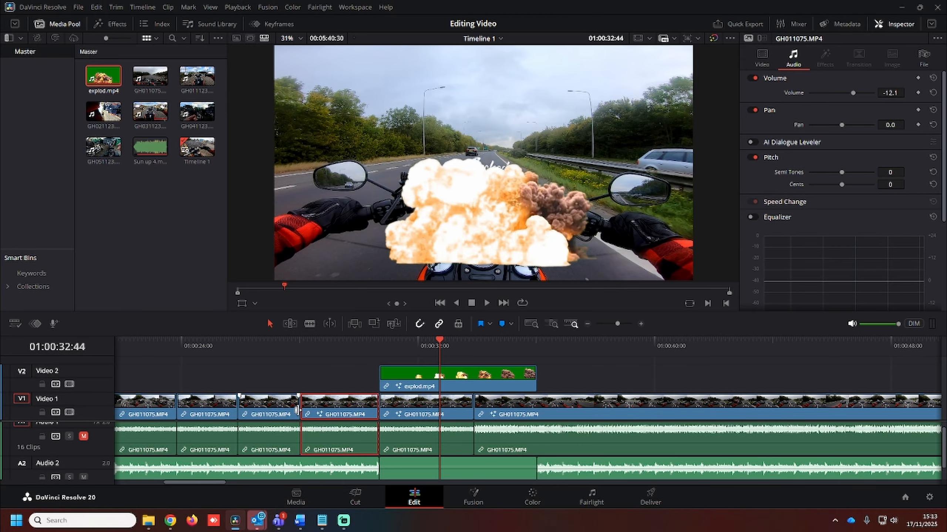
pyautogui.click(403, 377)
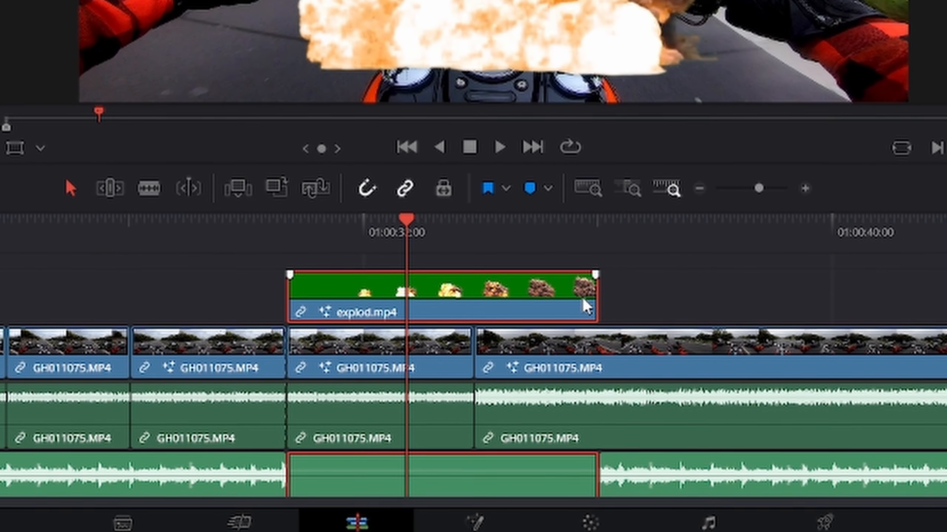
pyautogui.hotkey('ctrl', 'alt', 'l')
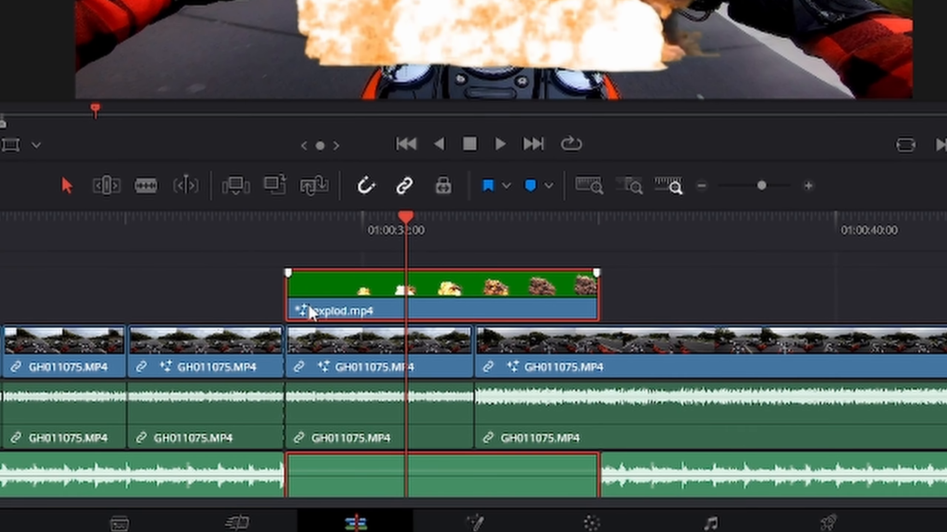
# Delete the unlinked explosion audio and extend the preceding Audio 2 music clip across the gap to the next music clip
pyautogui.click(717, 302)
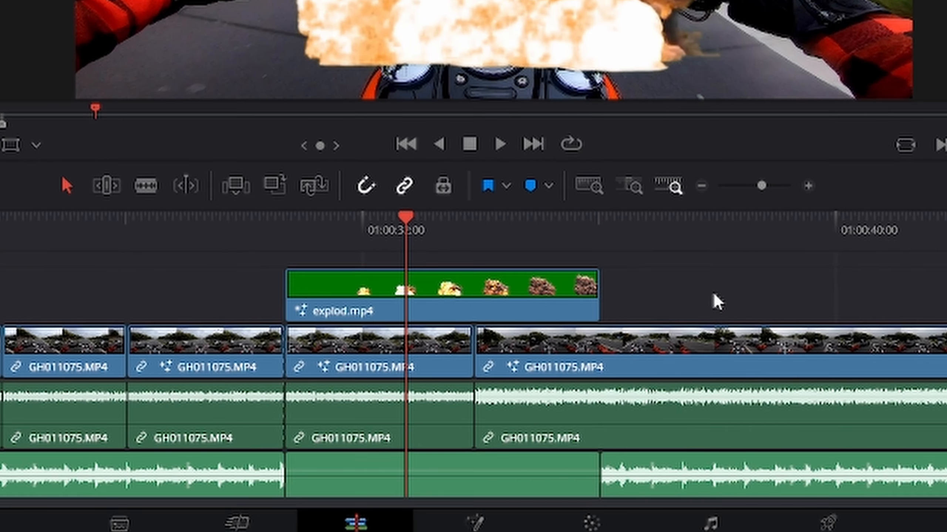
pyautogui.click(503, 305)
pyautogui.click(476, 494)
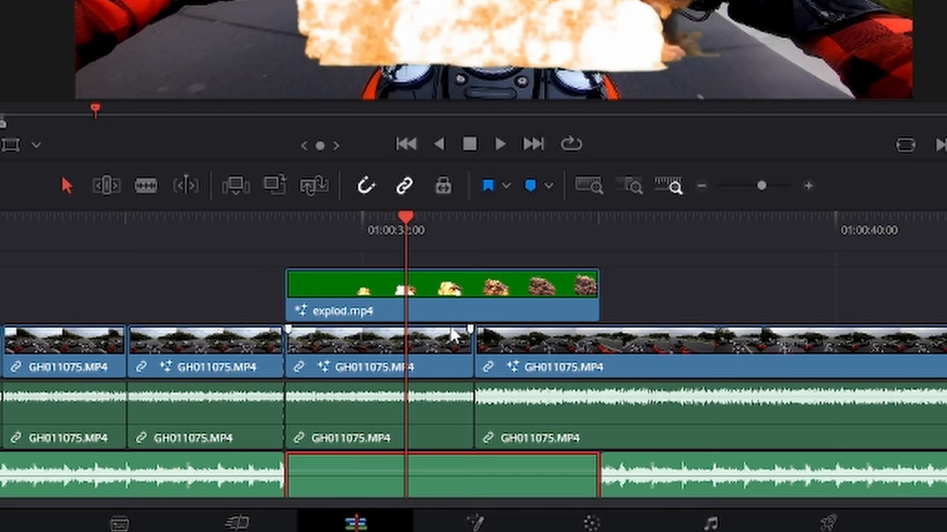
pyautogui.click(447, 311)
pyautogui.click(453, 494)
pyautogui.press('Delete')
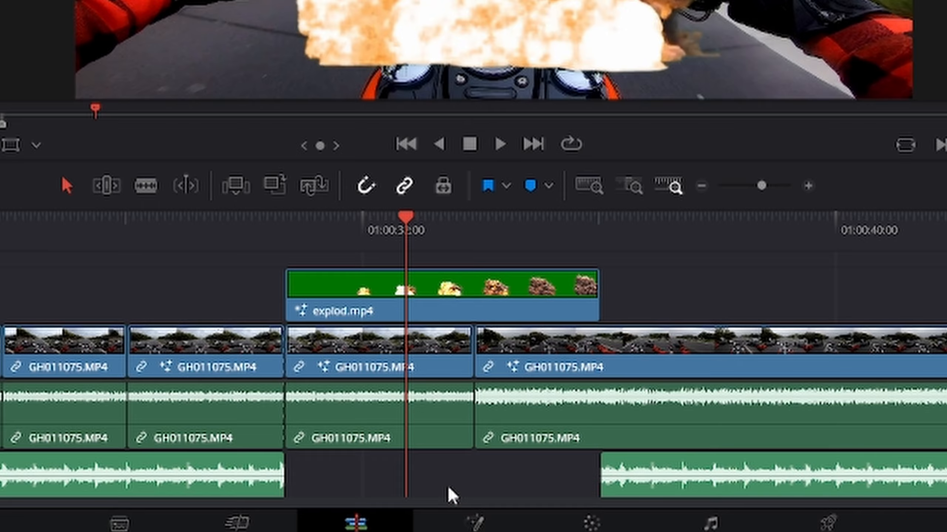
pyautogui.click(283, 481)
pyautogui.moveTo(285, 481); pyautogui.dragTo(600, 483)
# Play back the timeline from 01:00:28:02 through the explosion to check it with the music
pyautogui.click(229, 289)
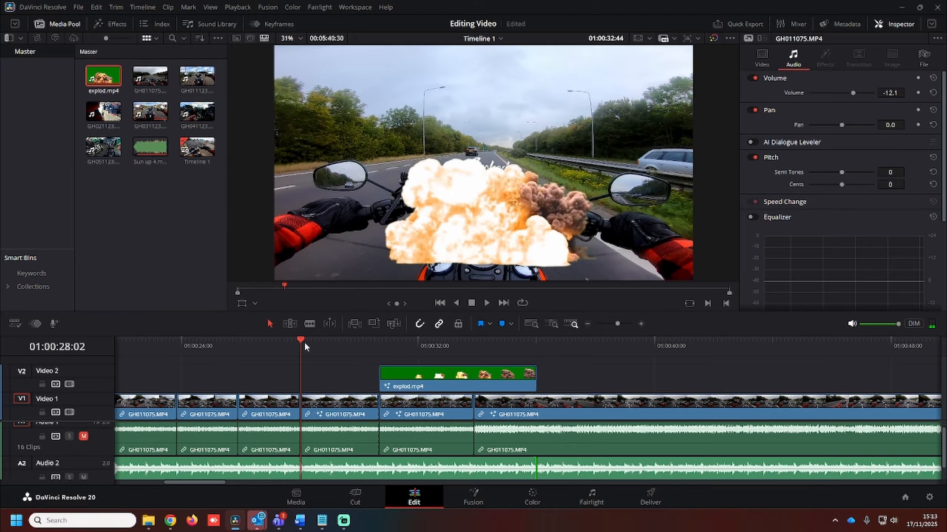
pyautogui.press('space')
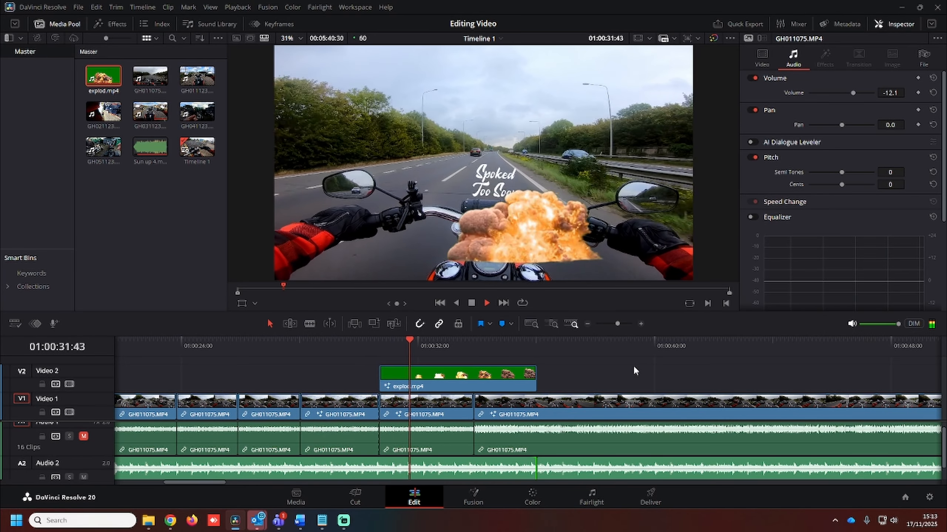
pyautogui.press('space')
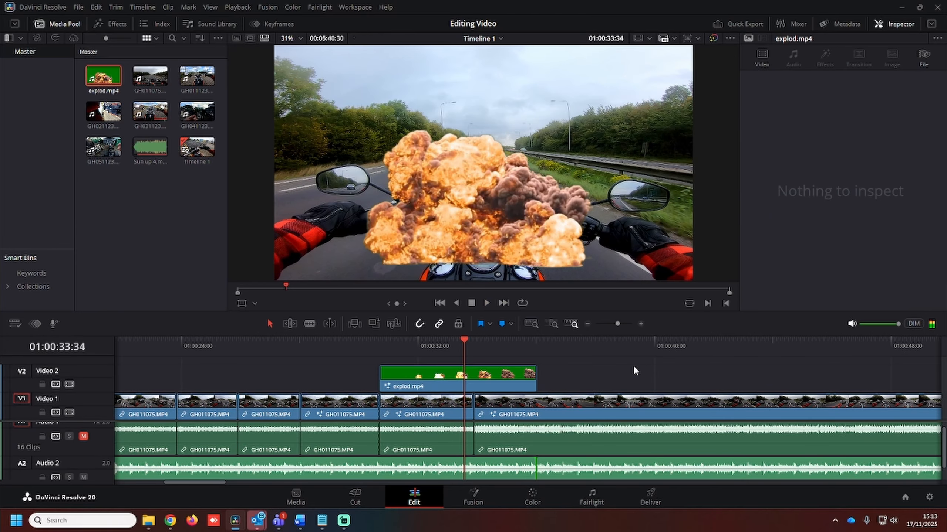
# Scale the explod.mp4 overlay to a zoom of 2.140 and reposition it to X -23, Y 636
pyautogui.click(402, 366)
pyautogui.click(386, 346)
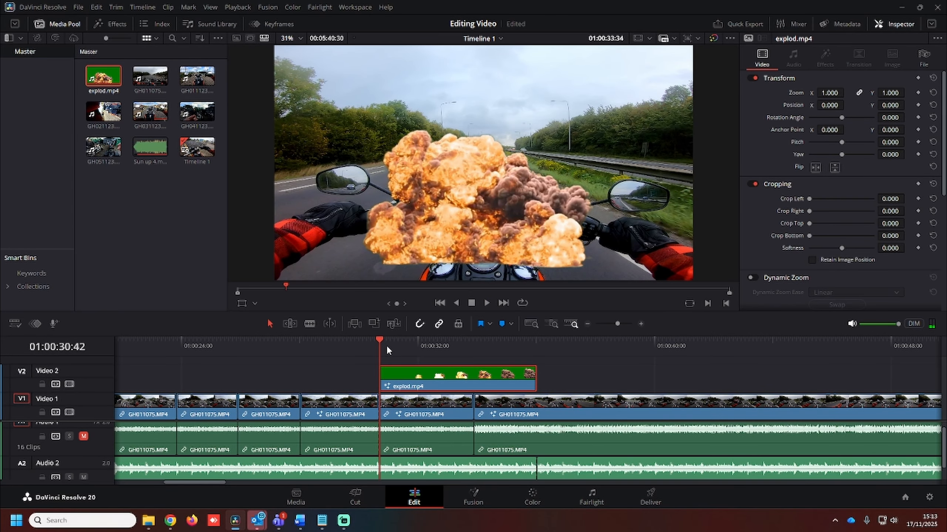
pyautogui.press('space')
pyautogui.moveTo(829, 93); pyautogui.dragTo(870, 92)
pyautogui.moveTo(830, 105); pyautogui.dragTo(503, 105)
pyautogui.moveTo(893, 105); pyautogui.dragTo(946, 106)
pyautogui.moveTo(829, 93)
pyautogui.mouseDown()
pyautogui.moveTo(888, 107)
pyautogui.moveTo(835, 108)
pyautogui.mouseUp()
# Play back the enlarged explosion from its start until just past the end of the clip
pyautogui.click(377, 345)
pyautogui.press('space')
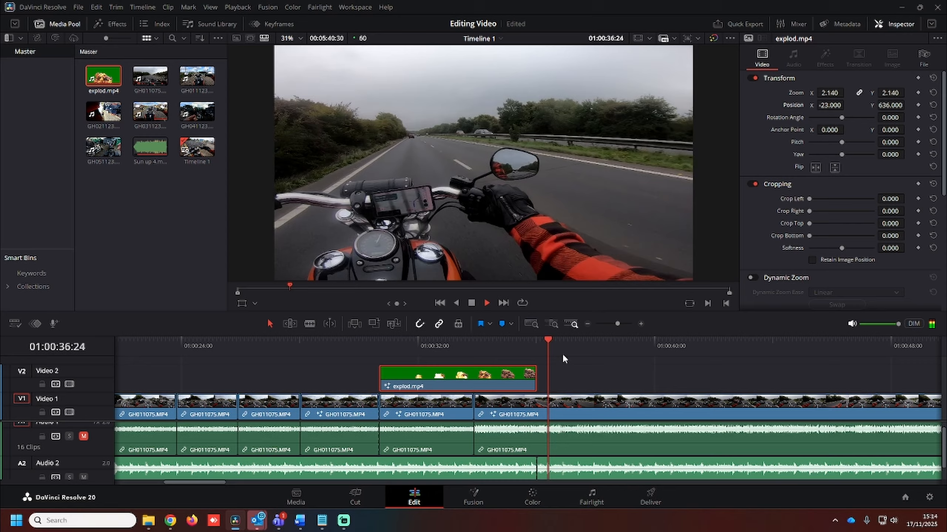
pyautogui.press('space')
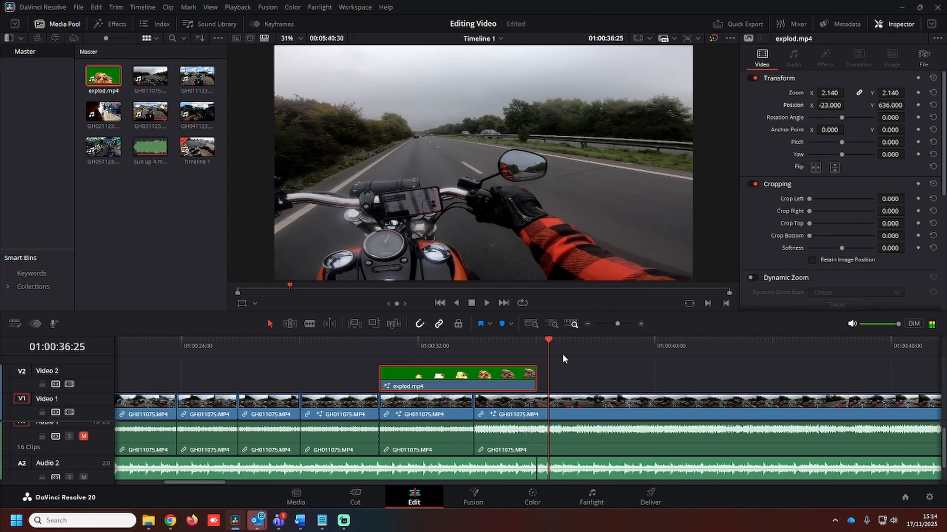
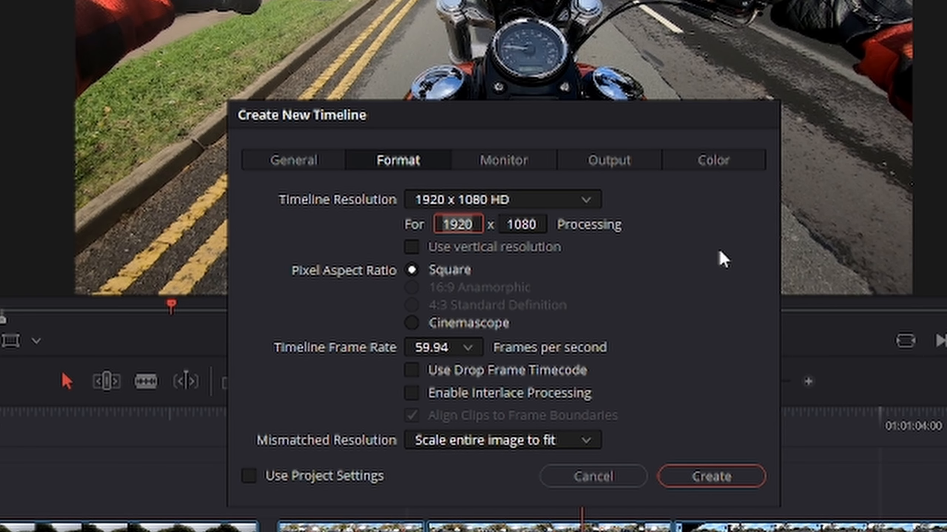
# Set the new timeline's format to a custom 2704 x 1520 at 60 frames per second, and cancel its creation
pyautogui.write('2')
pyautogui.press('Tab')
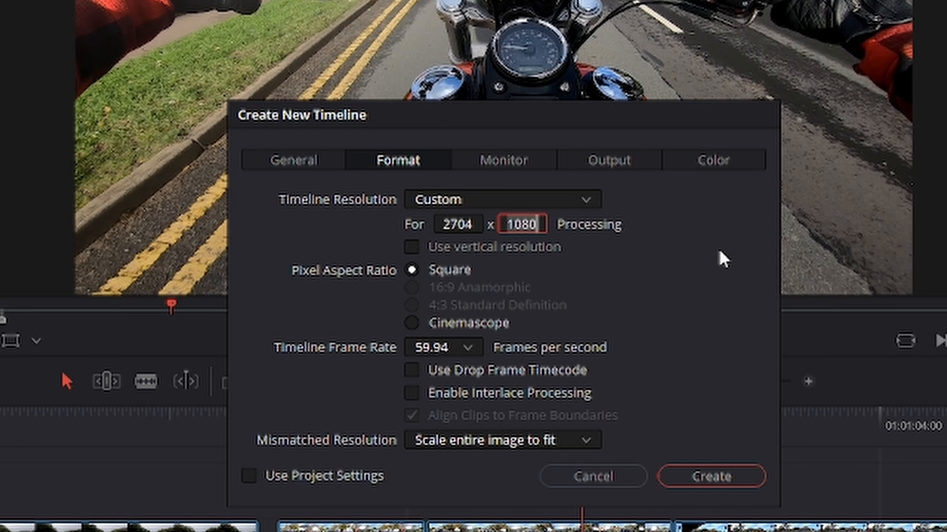
pyautogui.write('1520')
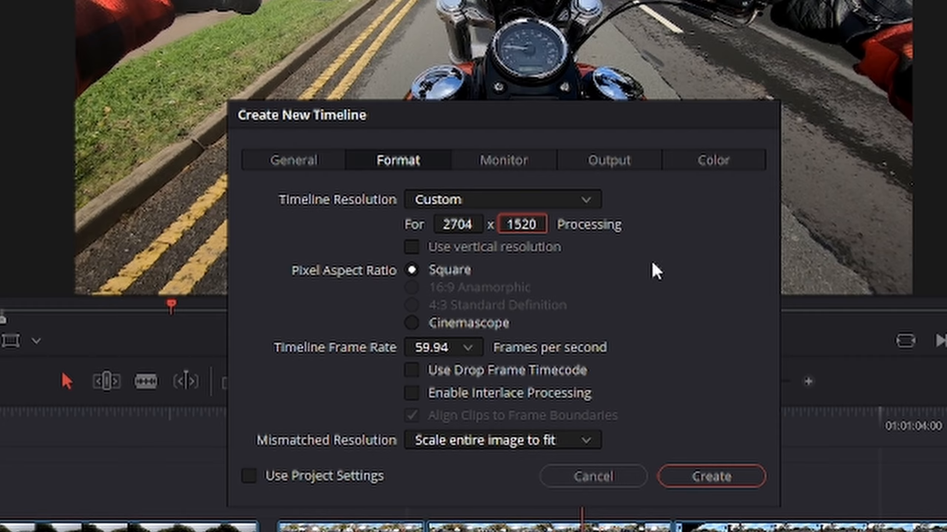
pyautogui.click(652, 263)
pyautogui.click(434, 348)
pyautogui.click(434, 531)
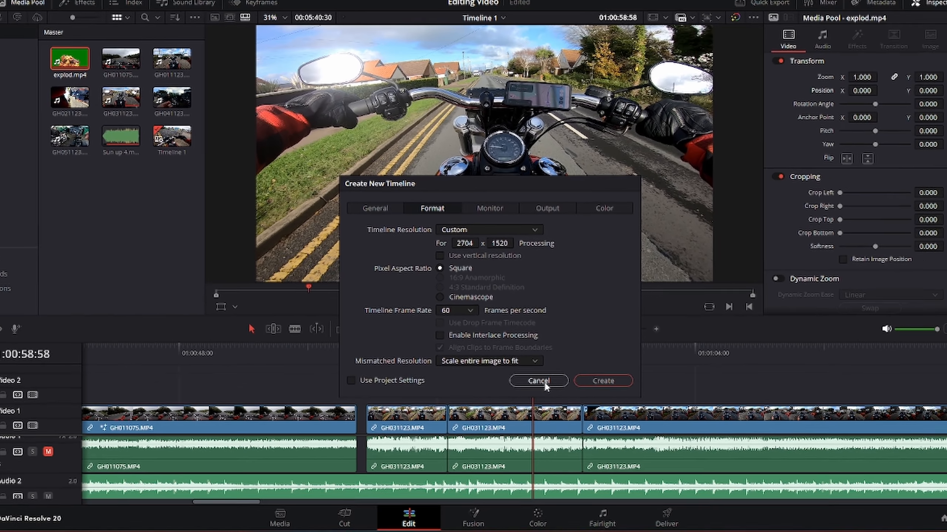
pyautogui.click(592, 477)
# Create an empty timeline named Timeline 2 using the project settings
pyautogui.rightClick(159, 209)
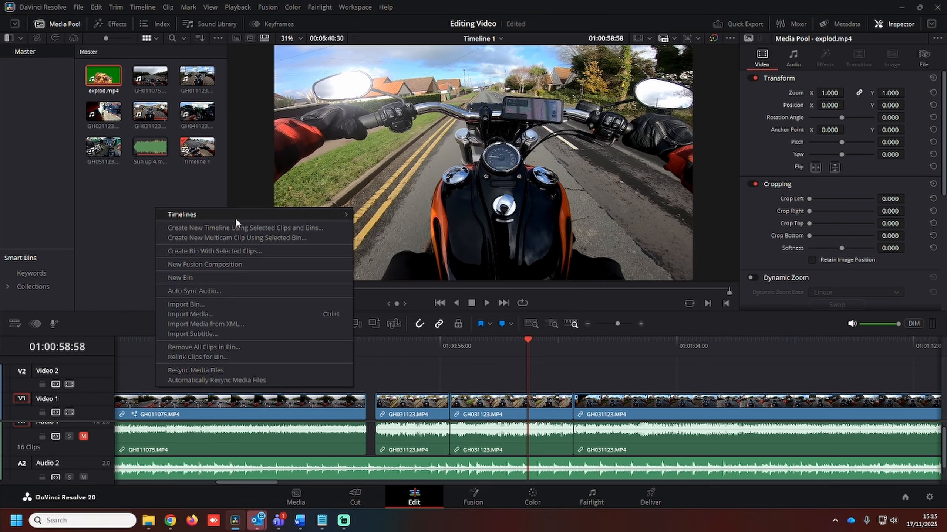
pyautogui.moveTo(239, 215)
pyautogui.click(374, 215)
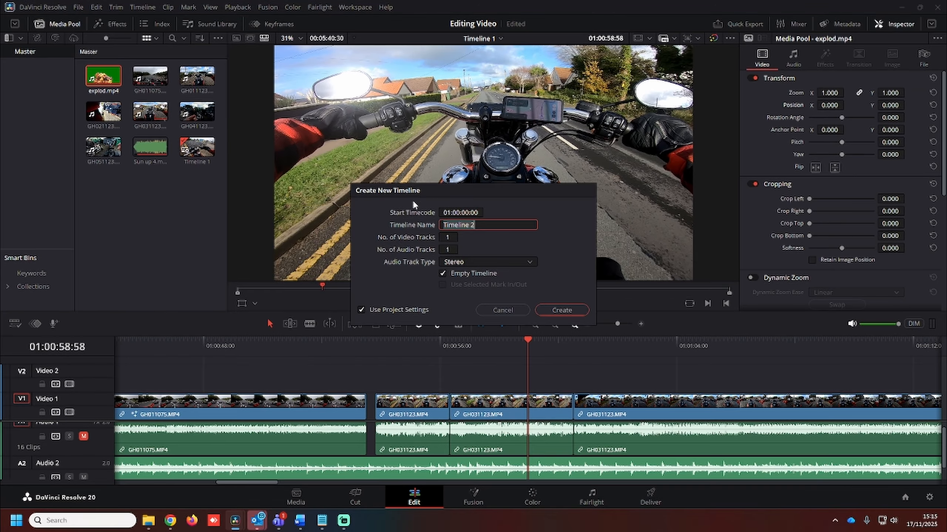
pyautogui.click(564, 312)
# Inspect the format settings of Timeline 2 and close them without changes
pyautogui.rightClick(110, 183)
pyautogui.click(146, 180)
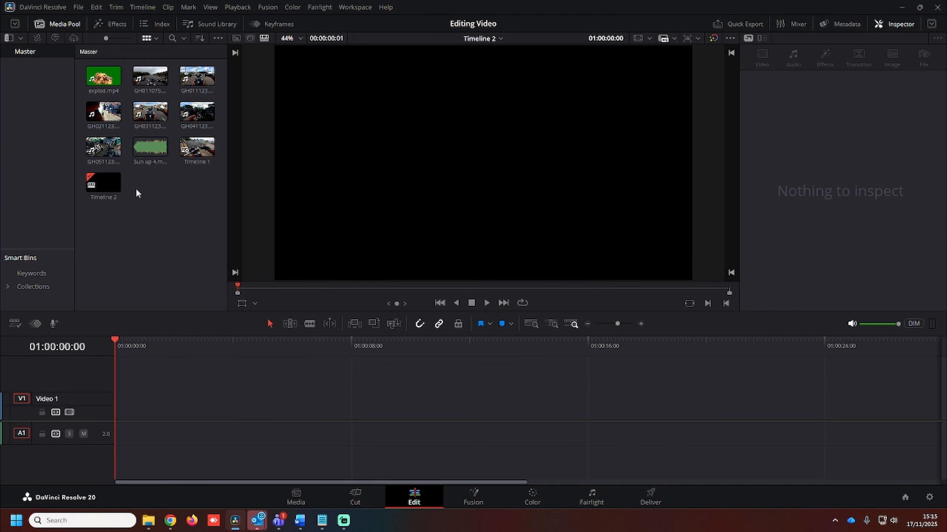
pyautogui.rightClick(115, 188)
pyautogui.moveTo(136, 193)
pyautogui.click(351, 196)
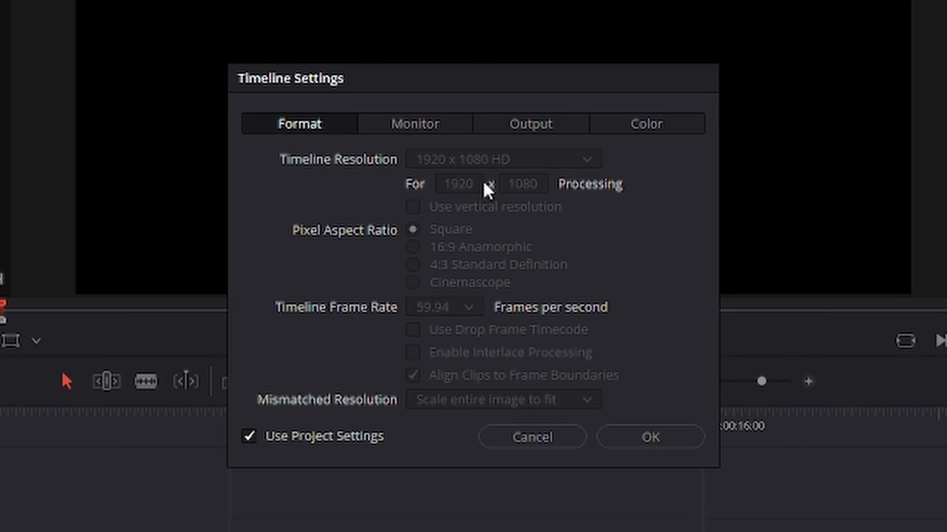
pyautogui.click(507, 444)
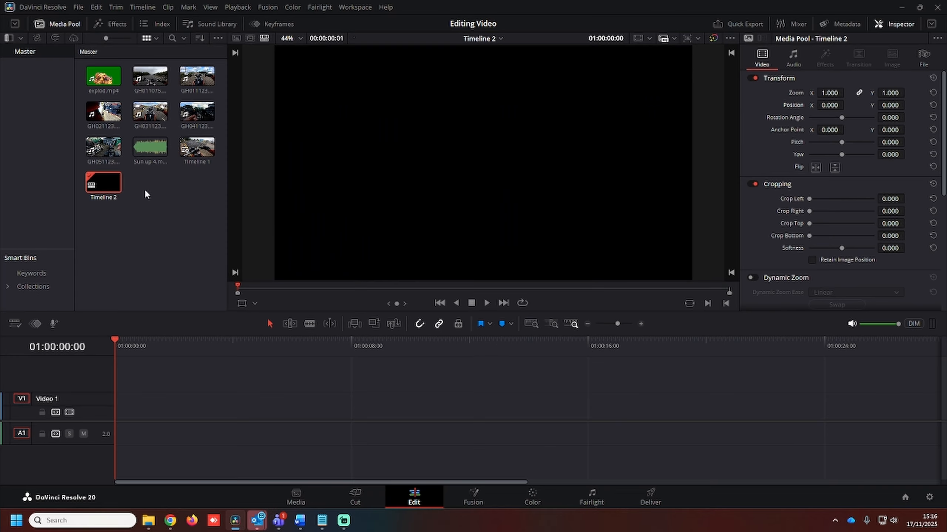
# On the Deliver page, set the export resolution for Timeline 2 to a custom 2704 x 1520
pyautogui.click(645, 495)
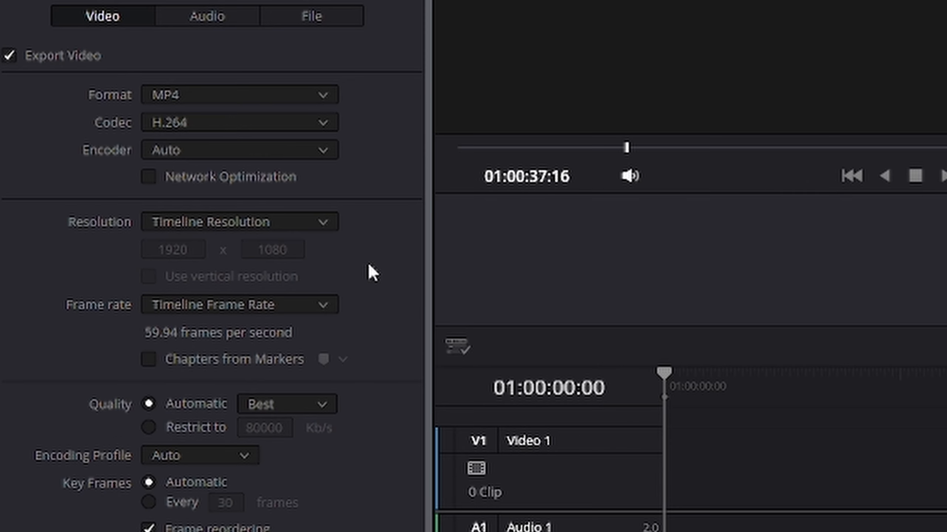
pyautogui.click(322, 223)
pyautogui.click(267, 275)
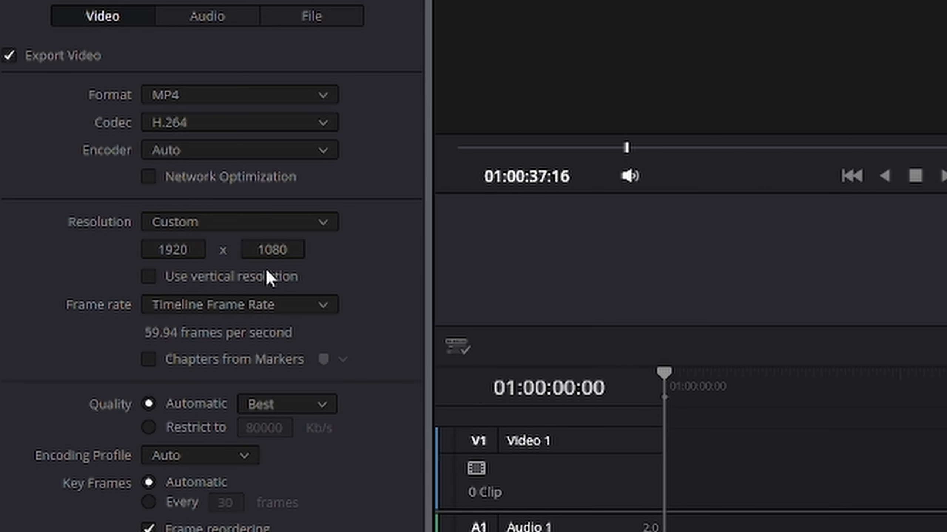
pyautogui.click(169, 250)
pyautogui.doubleClick(169, 250)
pyautogui.write('2704')
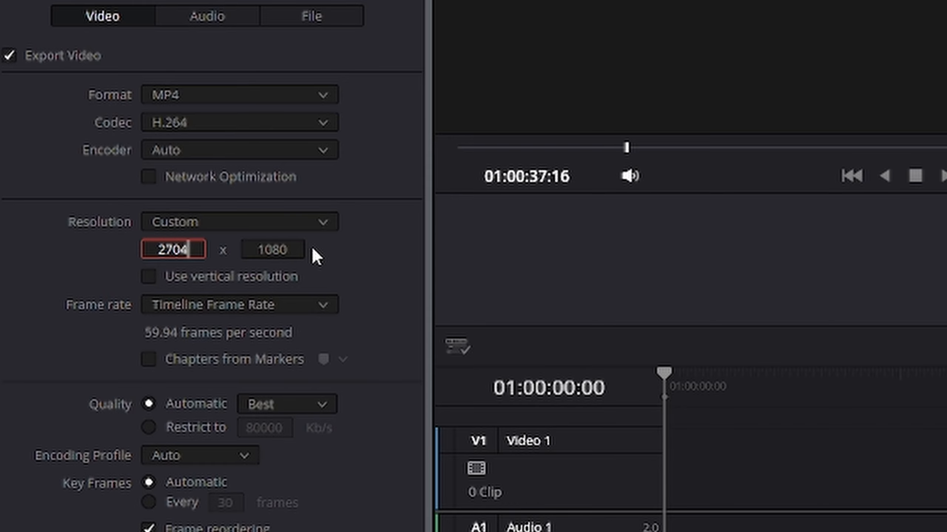
pyautogui.doubleClick(277, 250)
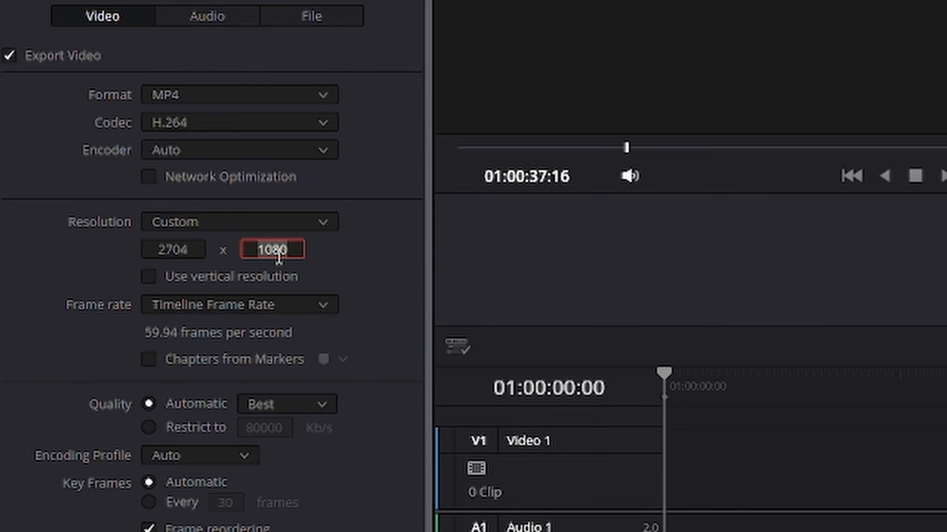
pyautogui.write('1520')
pyautogui.click(354, 252)
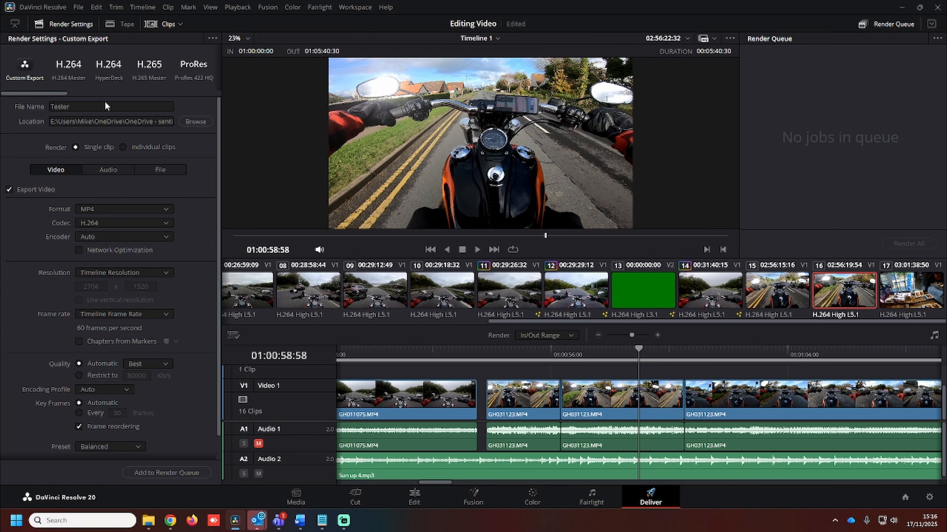
# Queue and render Timeline 1 as Tester, and skip ahead in the exported Tester.mp4 in VLC
pyautogui.click(116, 120)
pyautogui.click(146, 473)
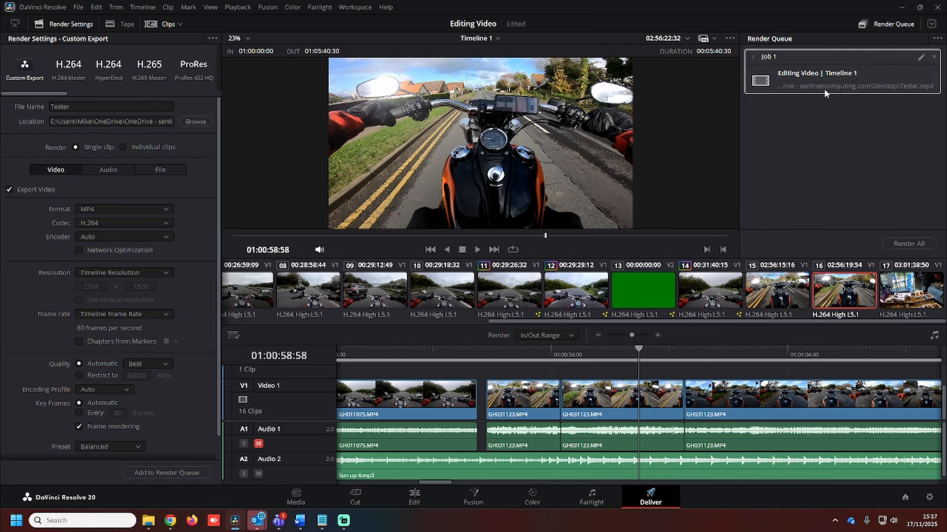
pyautogui.click(905, 245)
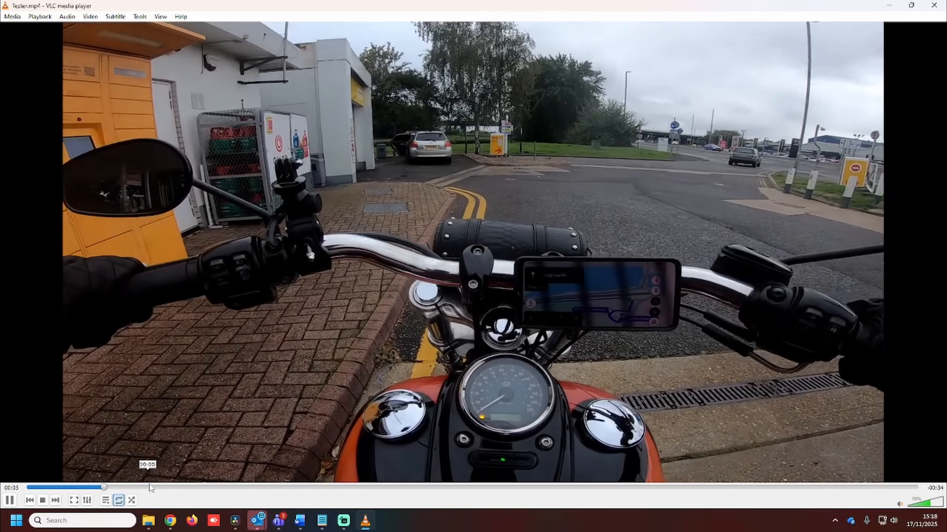
pyautogui.moveTo(149, 487); pyautogui.dragTo(233, 487)
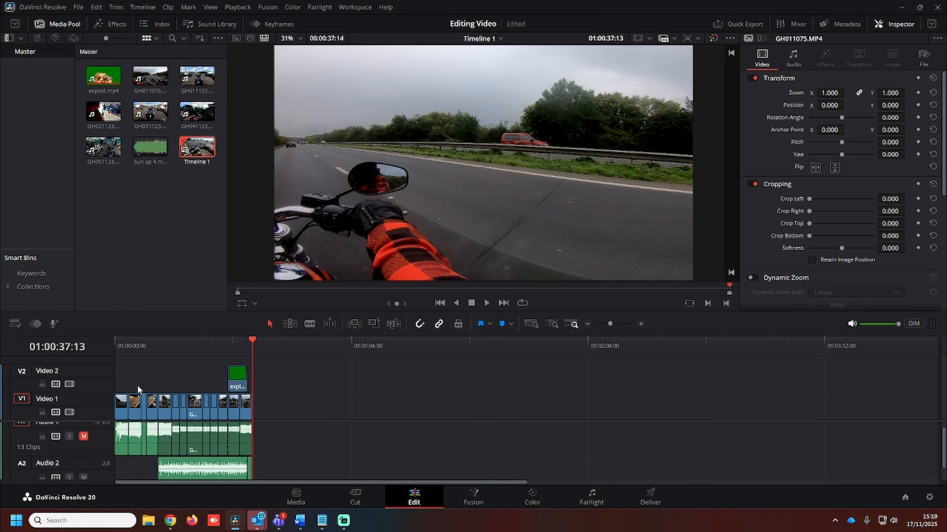
# Examine the opening clips and audio tracks of Timeline 1 up close around 01:00:05:40
pyautogui.click(142, 347)
pyautogui.click(640, 323)
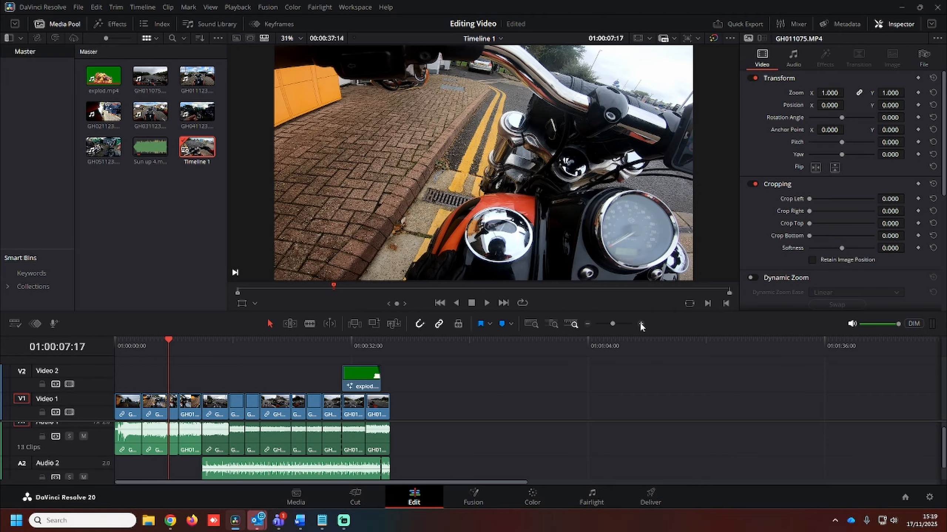
pyautogui.click(282, 345)
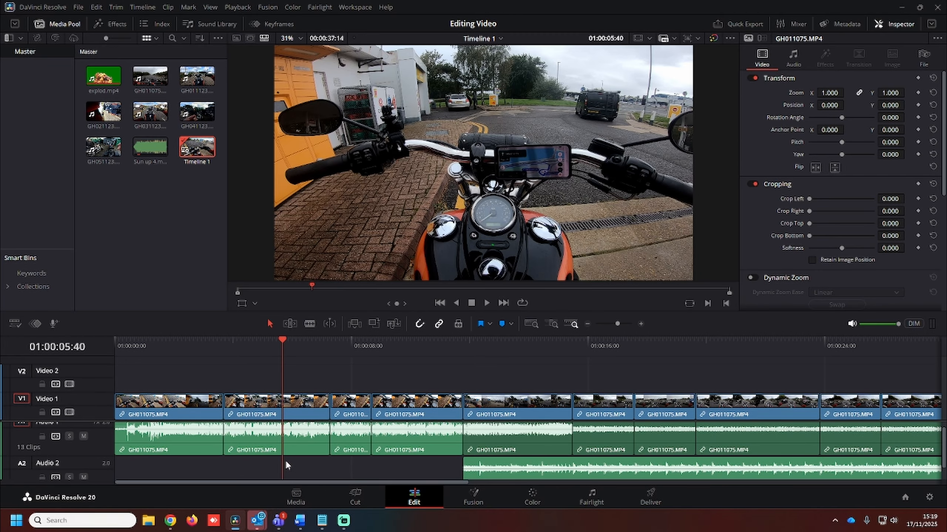
pyautogui.scroll(-2, 127, 450)
pyautogui.scroll(3, 127, 450)
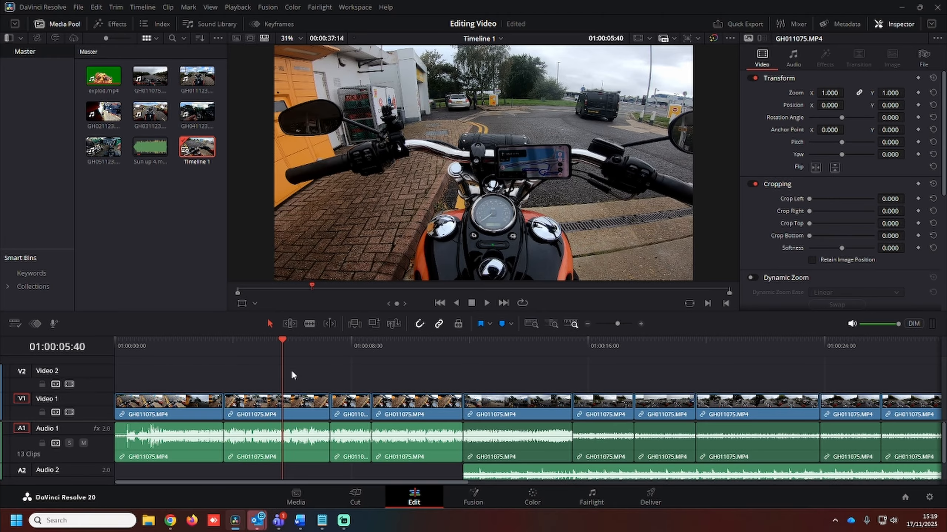
# Switch to Notepad to review the editing tips in Notes.txt, and return to DaVinci Resolve
pyautogui.hotkey('alt', 'Tab')
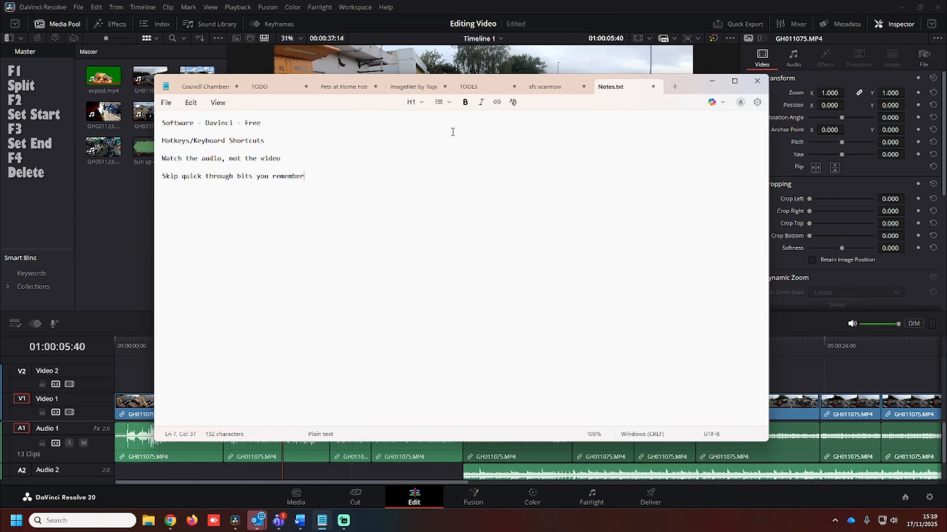
pyautogui.click(712, 83)
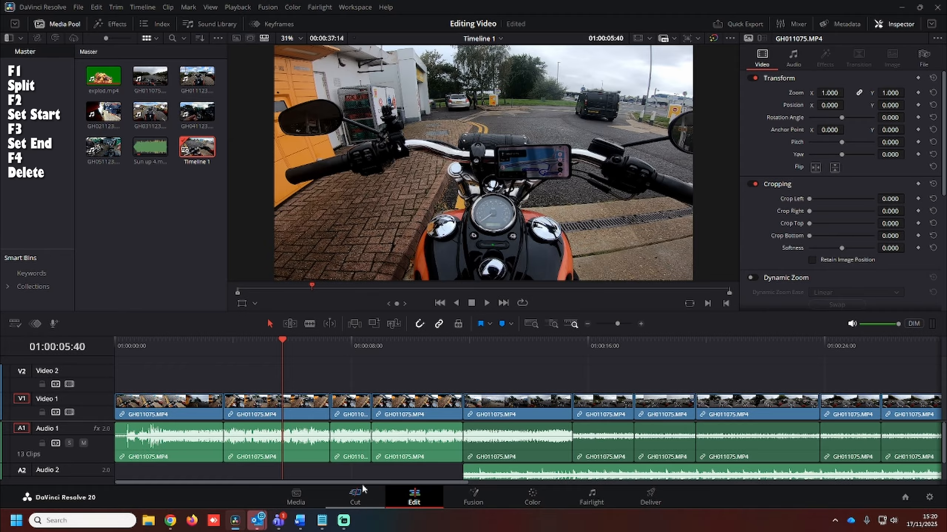
# Scrub Timeline 1 out to 01:00:26:40 and back to review the footage around 01:00:21:57
pyautogui.moveTo(313, 345); pyautogui.dragTo(903, 342)
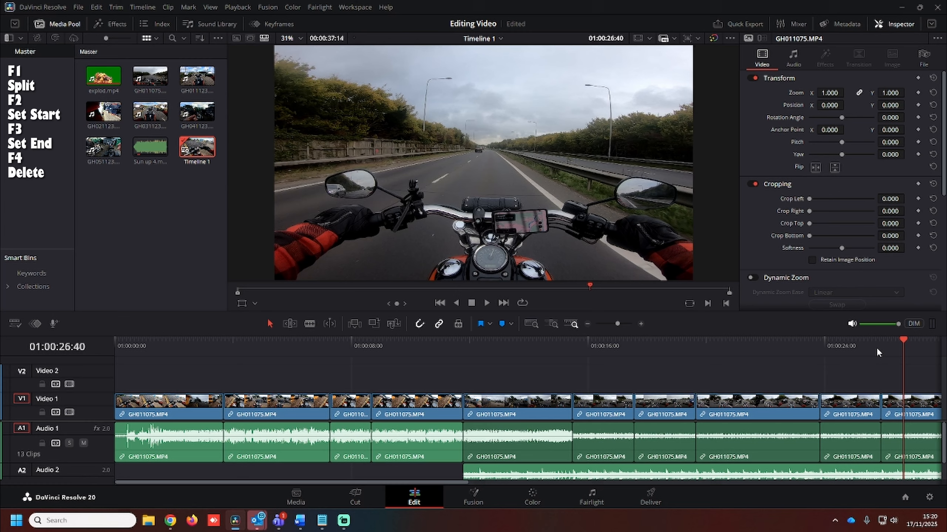
pyautogui.click(754, 343)
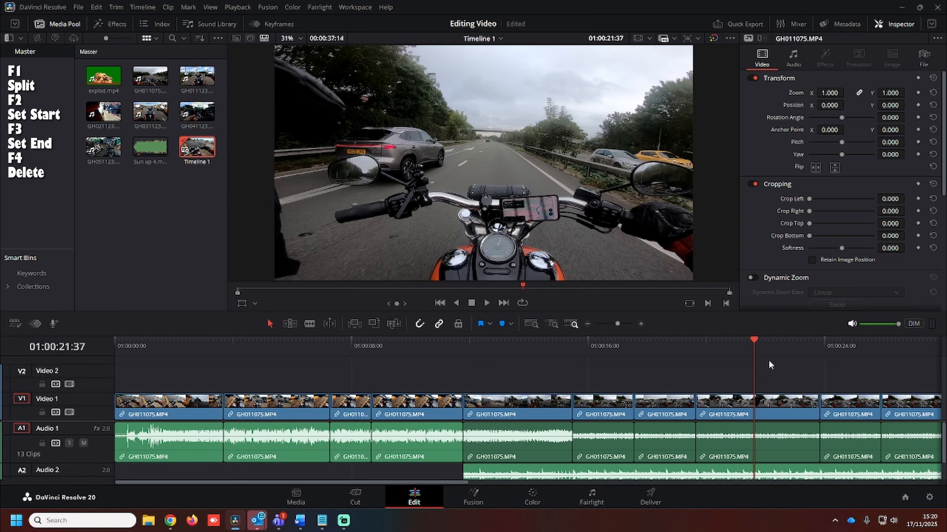
pyautogui.click(705, 343)
pyautogui.click(751, 344)
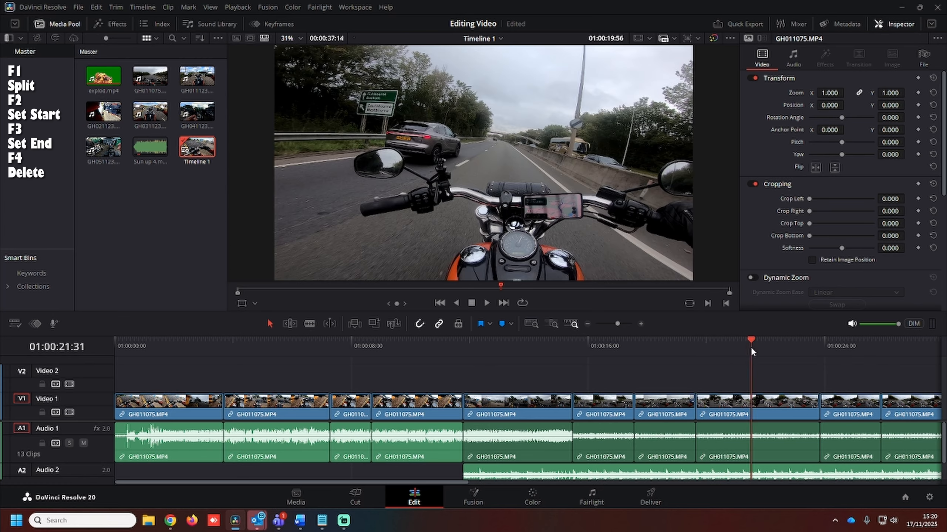
pyautogui.click(764, 344)
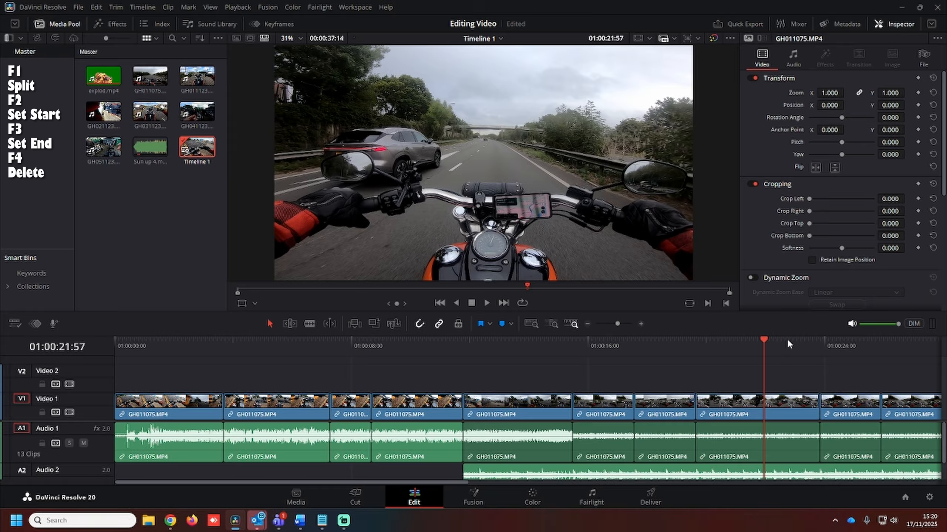
# Scrub and play through Timeline 1 to its end at 01:00:37:14 to review the edited clips
pyautogui.click(780, 344)
pyautogui.moveTo(785, 346); pyautogui.dragTo(916, 343)
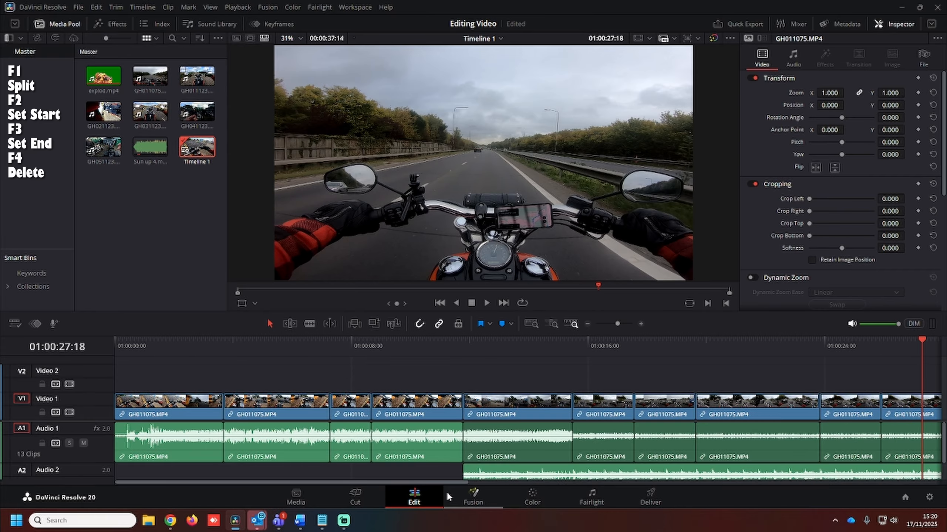
pyautogui.moveTo(444, 481); pyautogui.dragTo(621, 481)
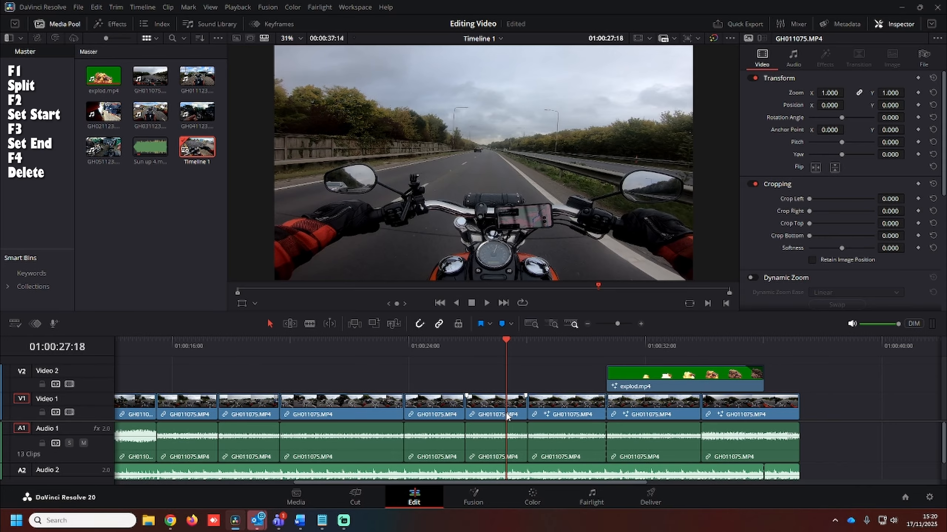
pyautogui.press('space')
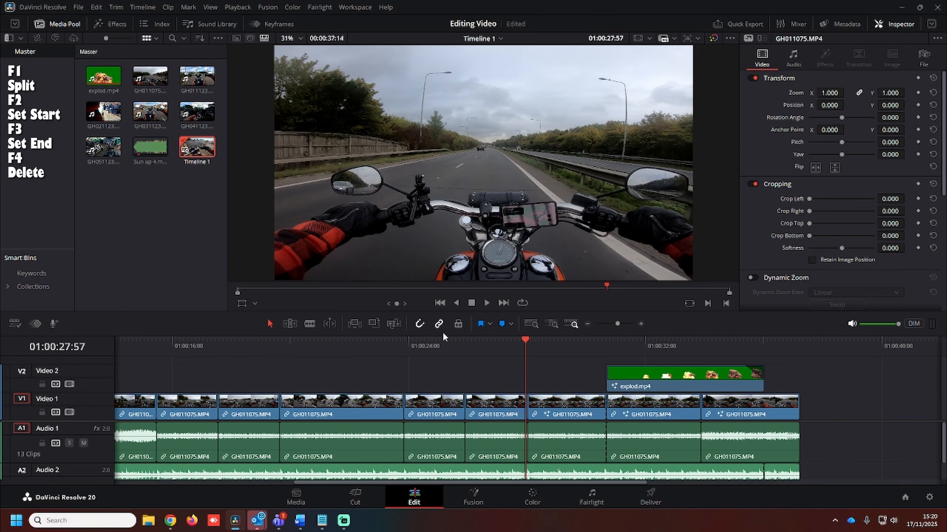
pyautogui.click(801, 348)
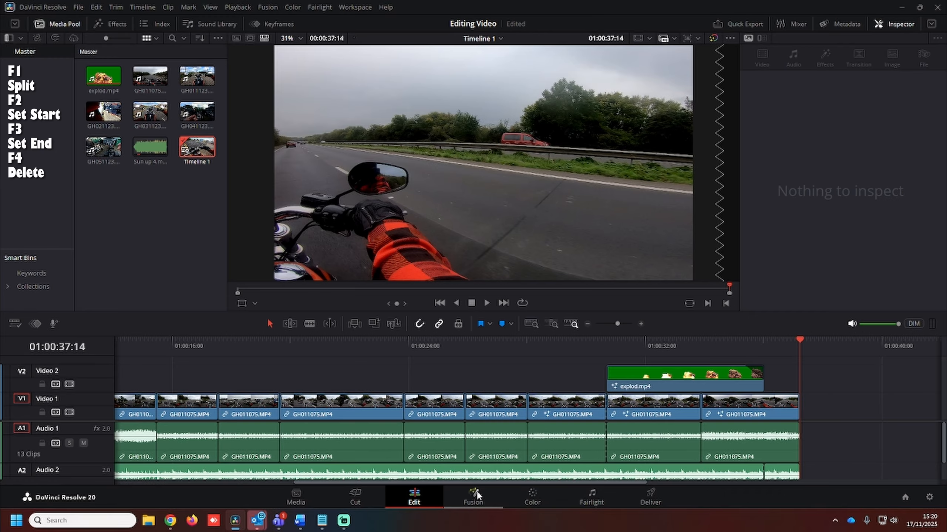
pyautogui.moveTo(482, 483); pyautogui.dragTo(623, 481)
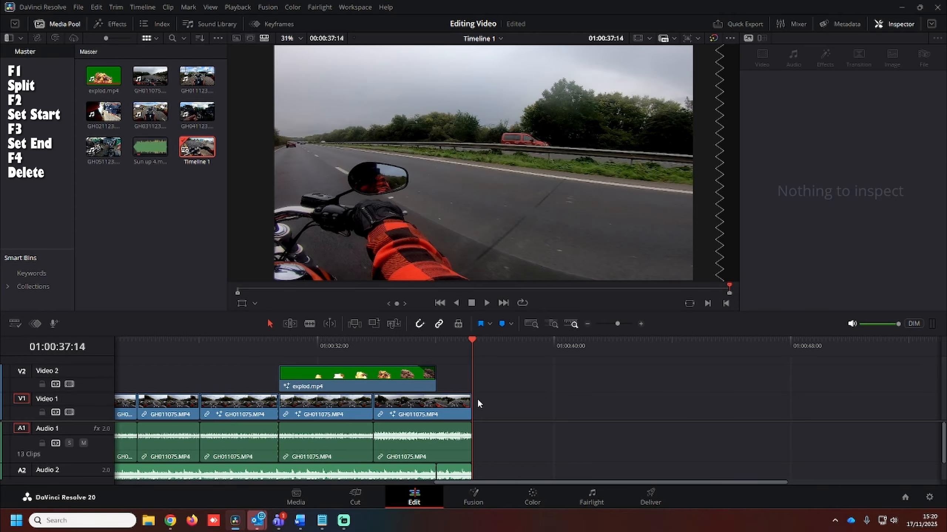
pyautogui.moveTo(504, 482); pyautogui.dragTo(224, 480)
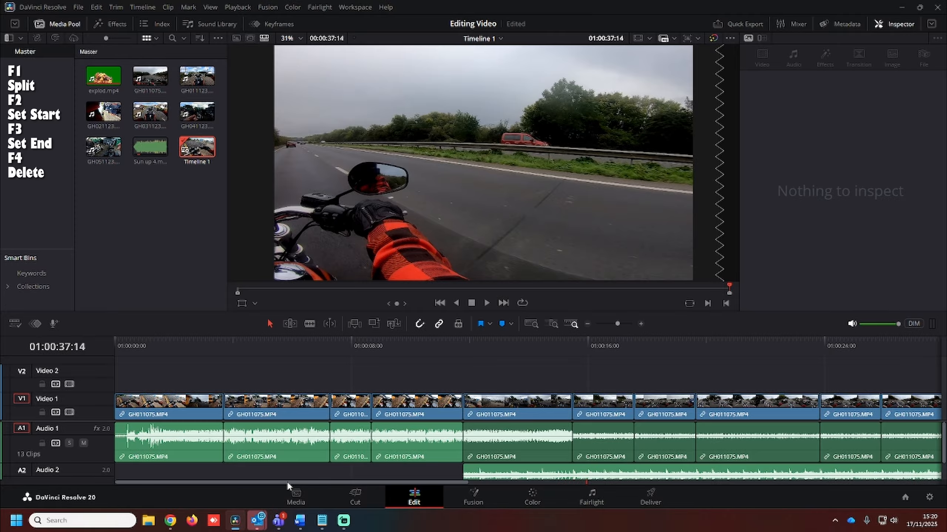
pyautogui.moveTo(280, 482); pyautogui.dragTo(370, 482)
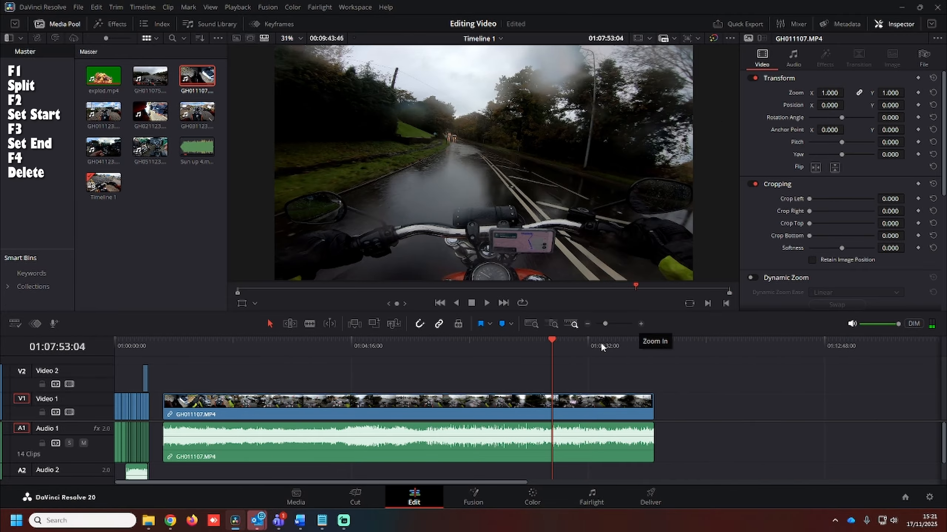
# Play and skip through the GH011107.MP4 clip between about 01:07:24 and 01:07:59 to find the section worth keeping
pyautogui.press('space')
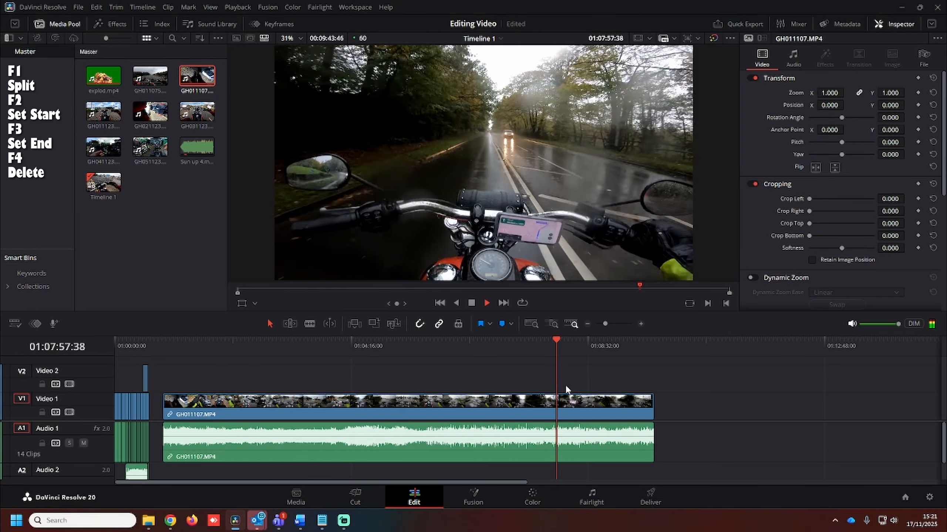
pyautogui.press('space')
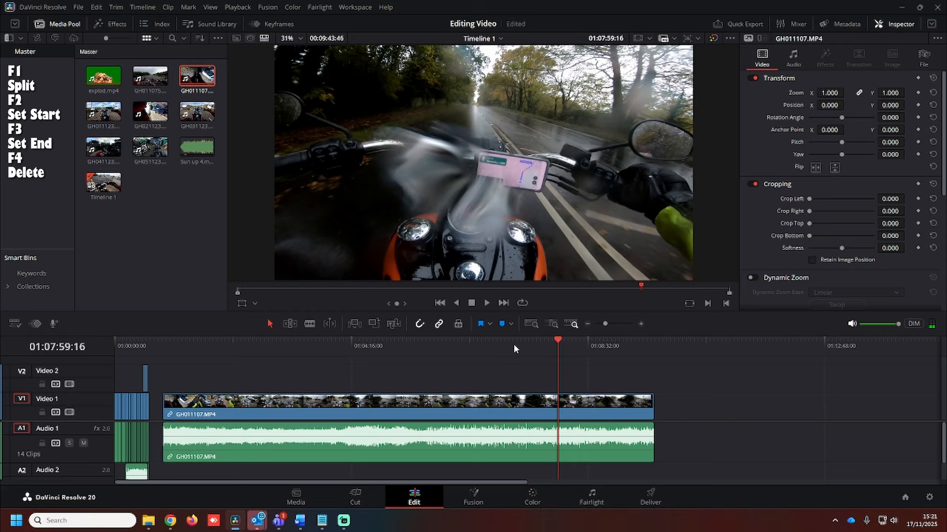
pyautogui.click(496, 349)
pyautogui.click(525, 349)
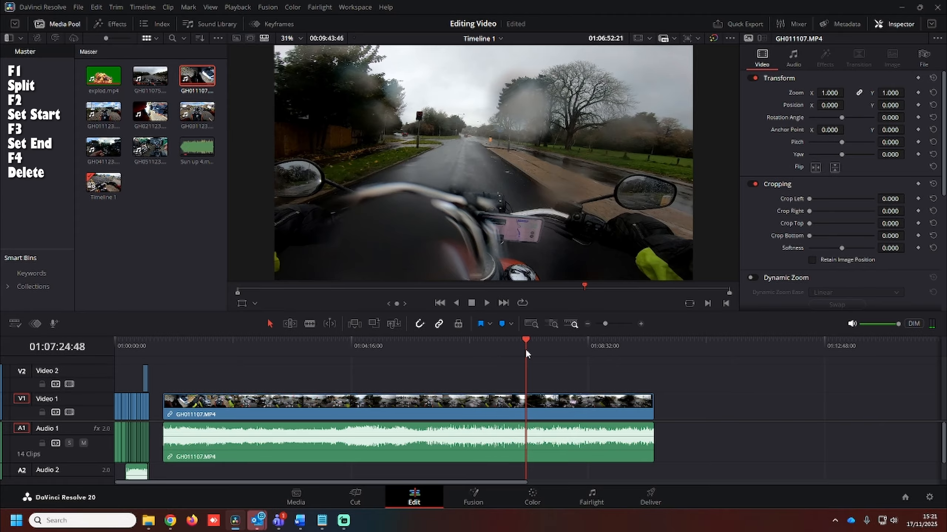
pyautogui.press('space')
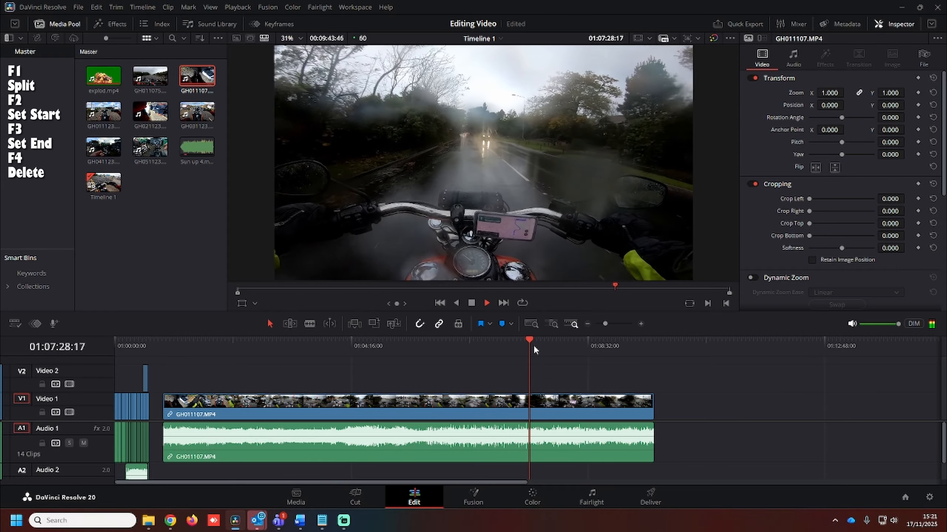
pyautogui.click(533, 345)
pyautogui.click(540, 342)
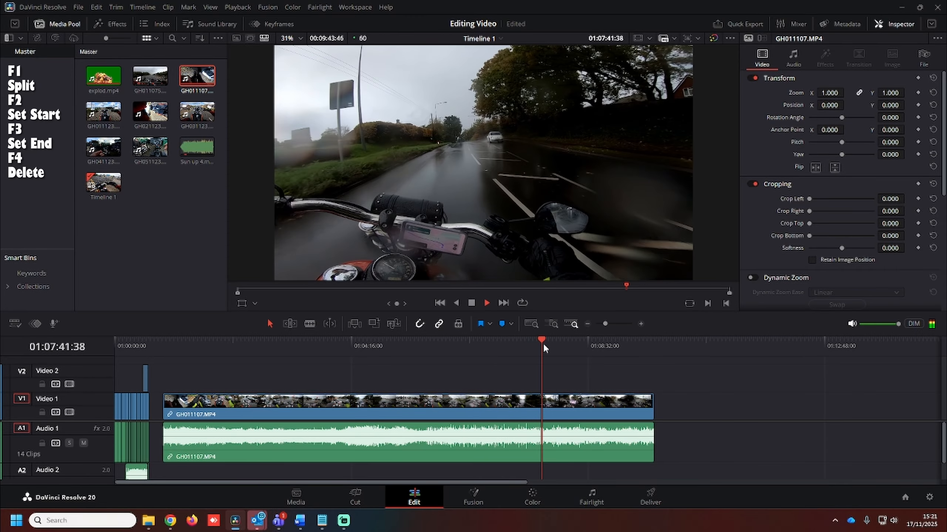
pyautogui.click(531, 344)
pyautogui.press('space')
pyautogui.press('space')
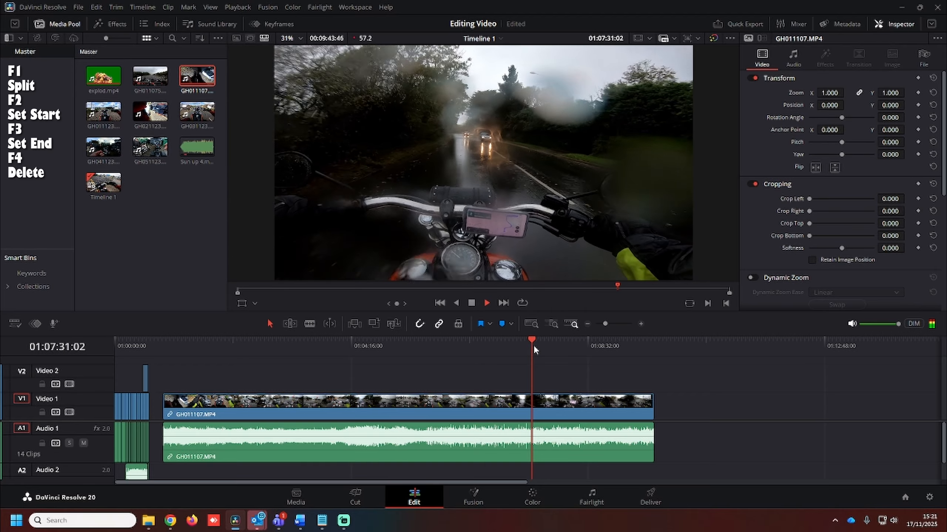
pyautogui.click(544, 344)
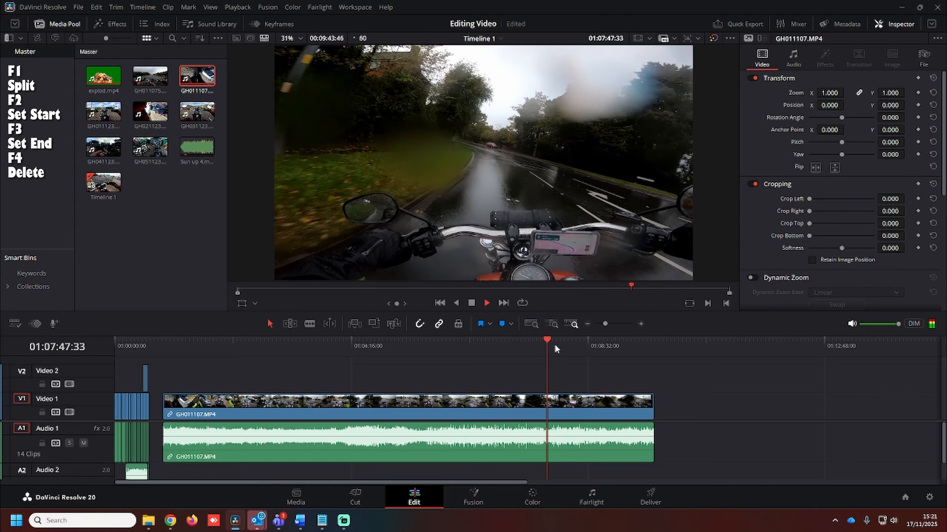
# Set the start of the GH011107.MP4 clip at 01:07:48:44, and play the trimmed clip
pyautogui.click(562, 405)
pyautogui.press('space')
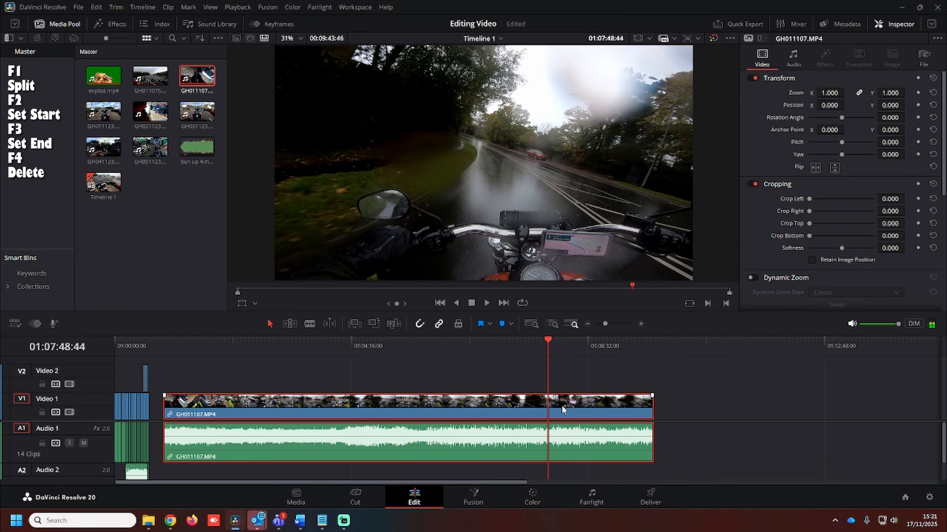
pyautogui.press('F2')
pyautogui.press('space')
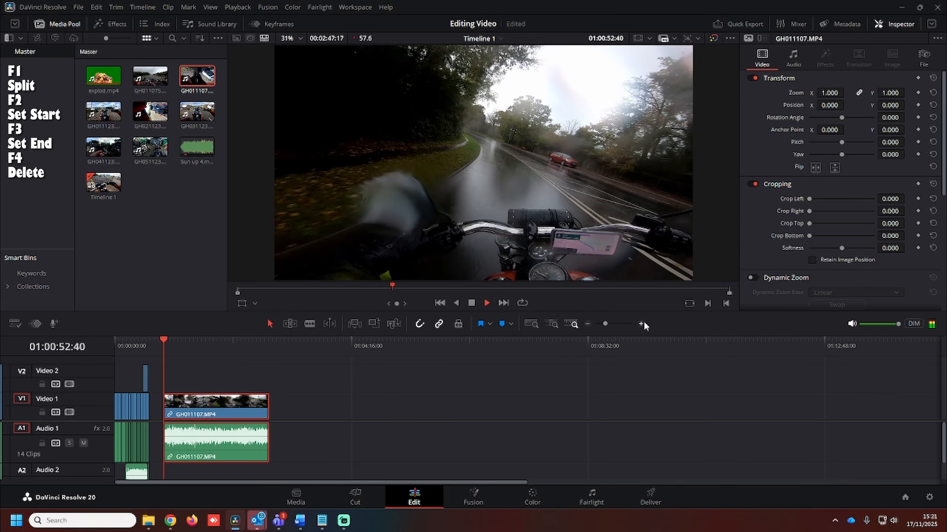
# Review the opening of the shortened GH011107.MP4 clip up close and set its start at 01:00:54:00
pyautogui.click(641, 324)
pyautogui.click(641, 324)
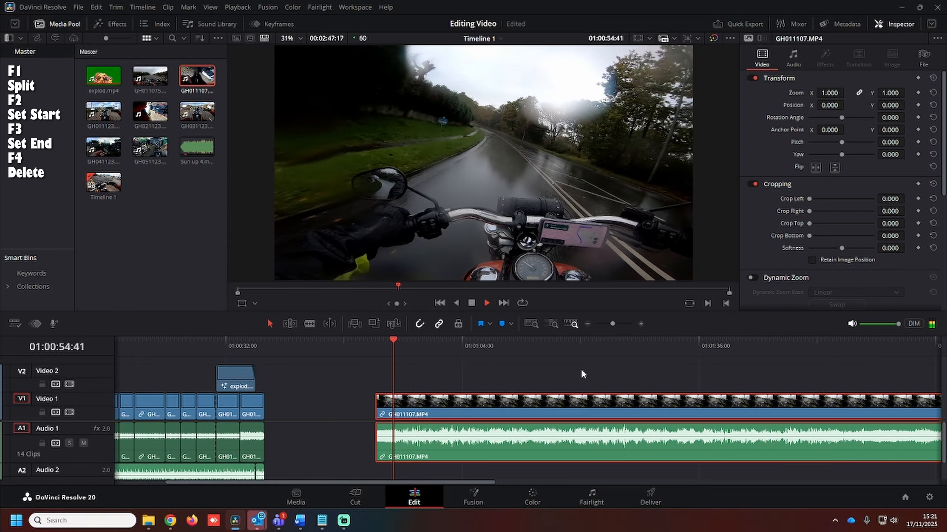
pyautogui.press('space')
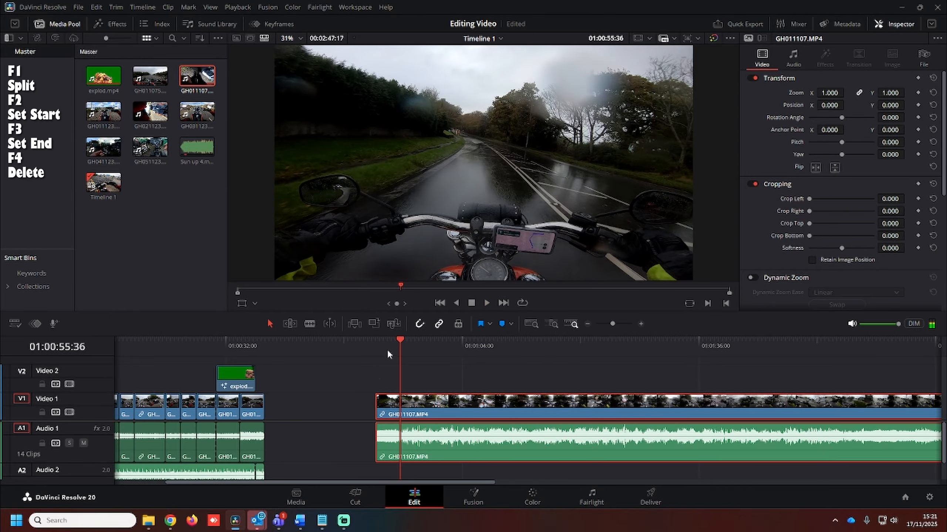
pyautogui.click(387, 351)
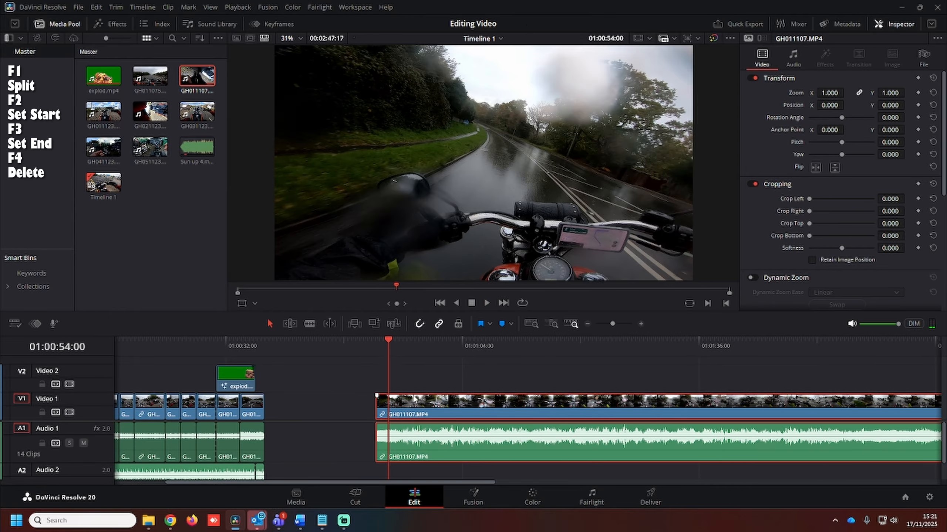
pyautogui.press('F2')
# Split the GH011107.MP4 clip at 01:01:01:36 and set the start of the second part at 01:01:04:09
pyautogui.press('space')
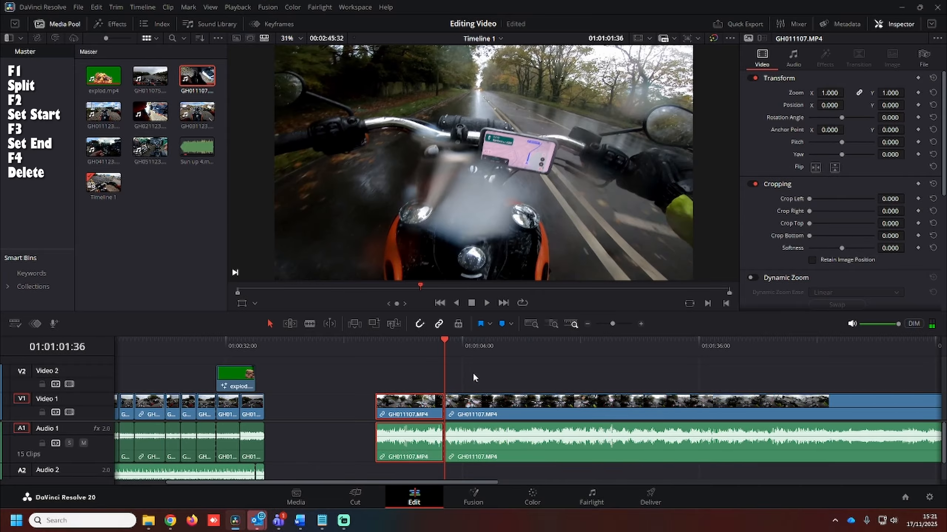
pyautogui.press('F1')
pyautogui.press('space')
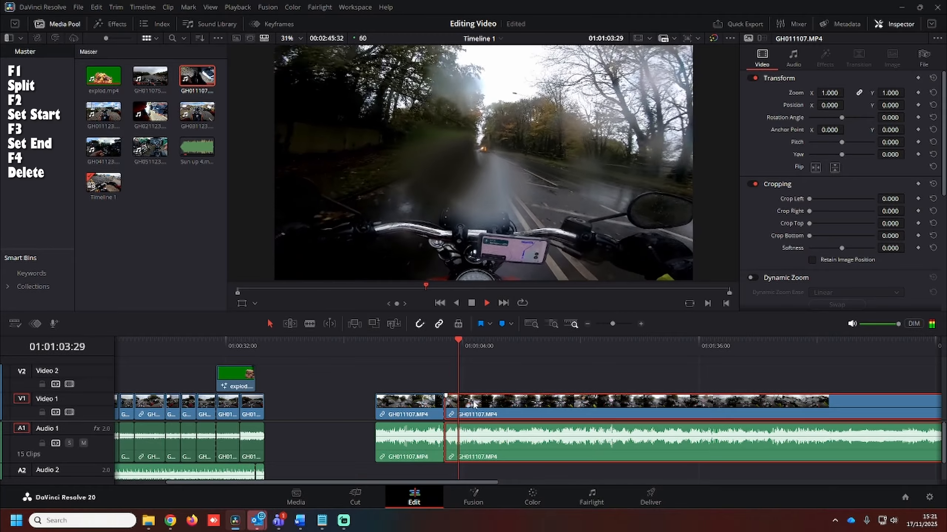
pyautogui.press('space')
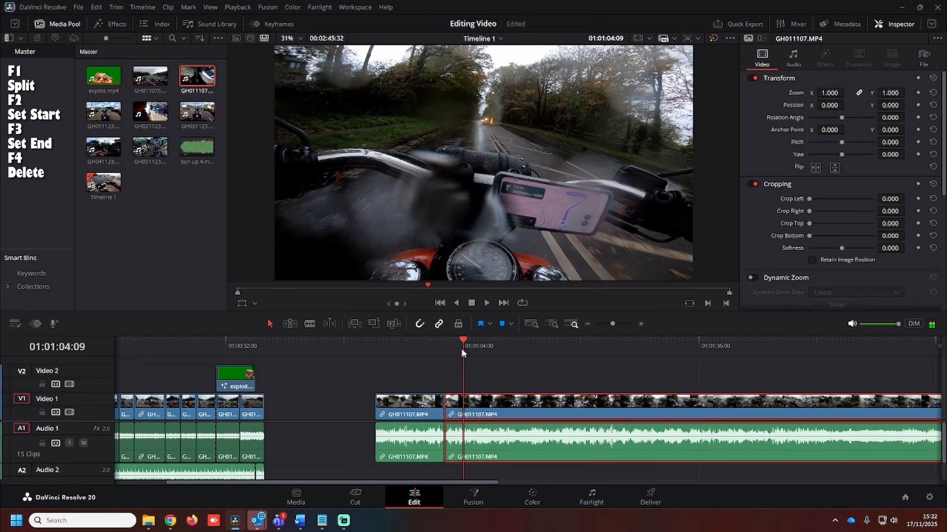
pyautogui.press('F2')
pyautogui.press('space')
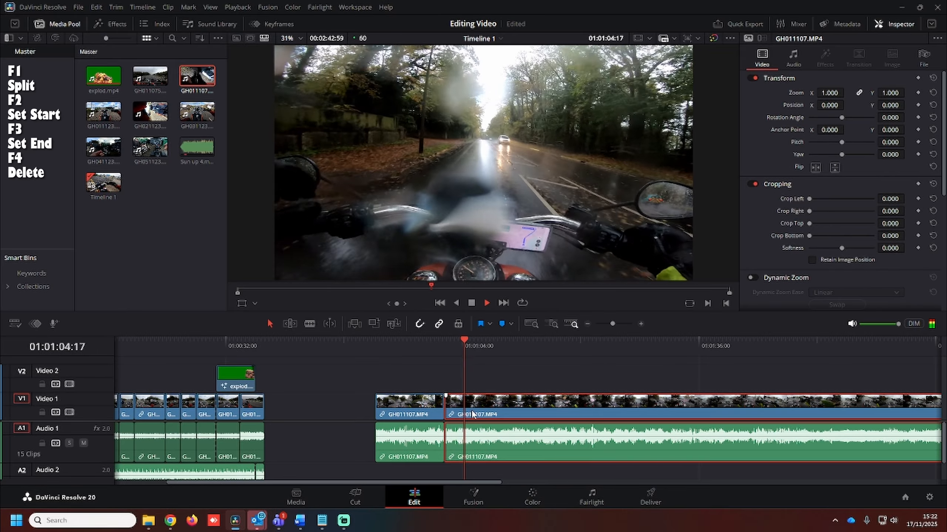
# Set the end of the second GH011107.MP4 part at 01:01:05:00 and play it back from the split
pyautogui.press('space')
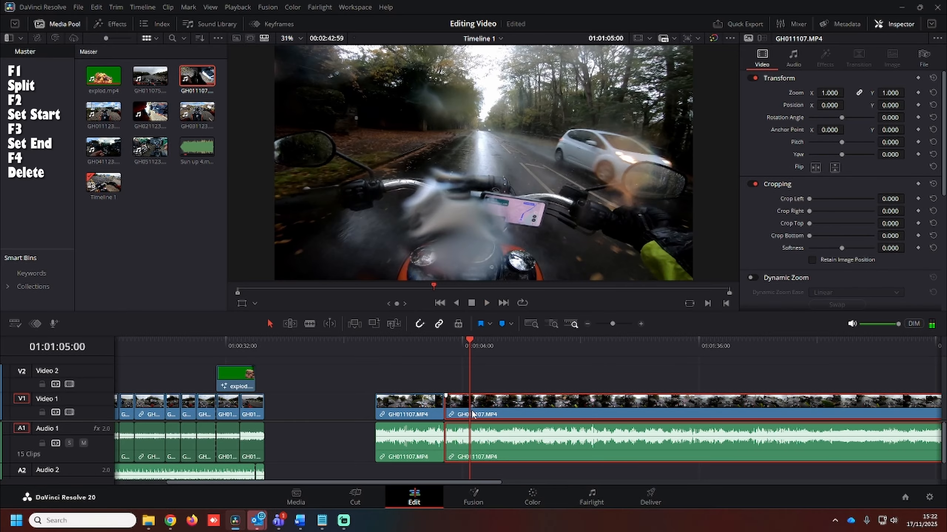
pyautogui.press('F3')
pyautogui.click(445, 349)
pyautogui.press('space')
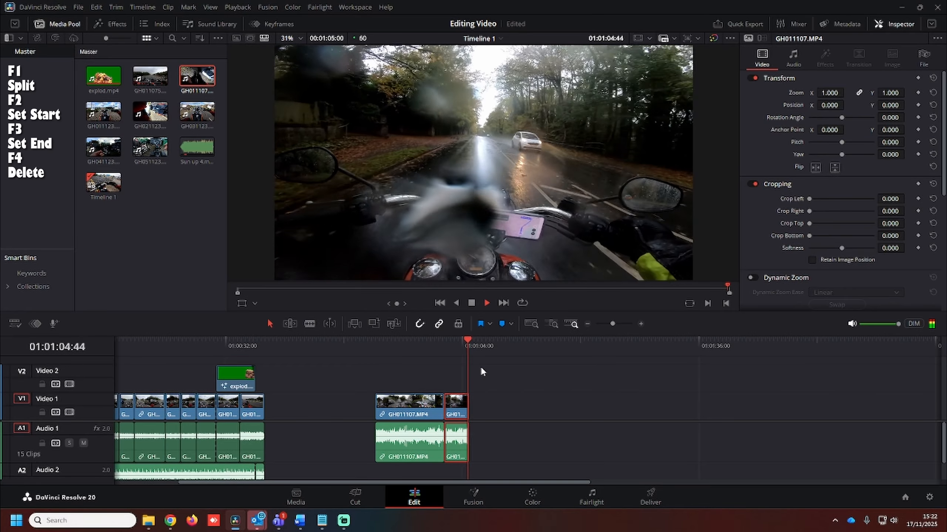
# Delete both GH011107.MP4 clips from Timeline 1 and place the playhead at 01:00:40:12, past the remaining clips
pyautogui.moveTo(512, 403); pyautogui.dragTo(398, 425)
pyautogui.press('Delete')
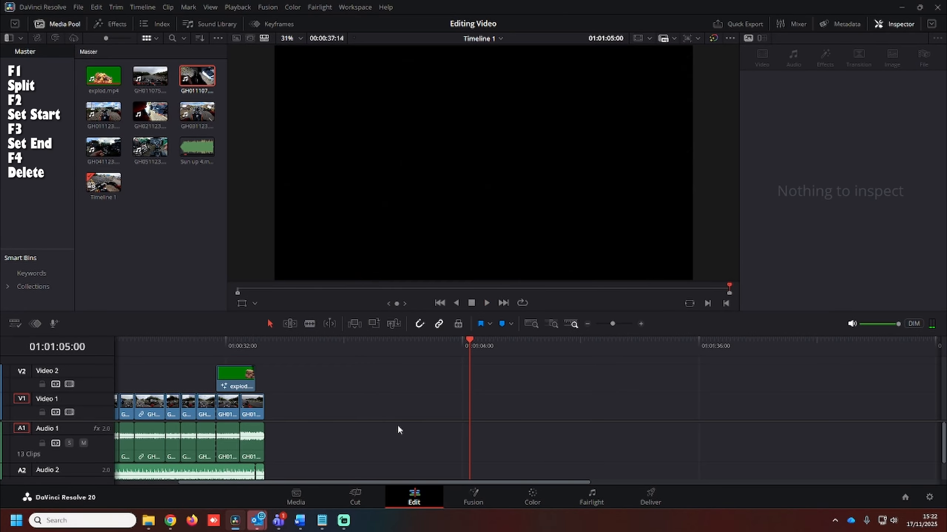
pyautogui.moveTo(340, 481); pyautogui.dragTo(276, 482)
pyautogui.click(412, 349)
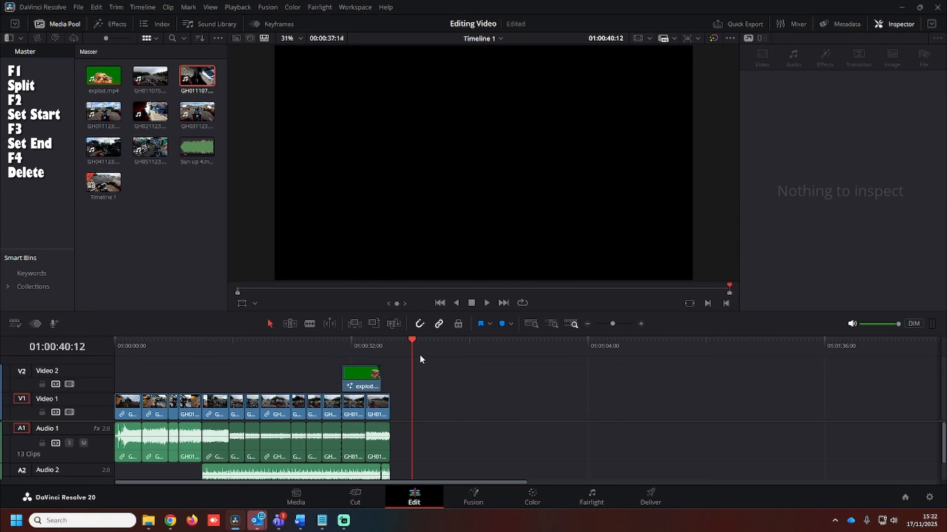